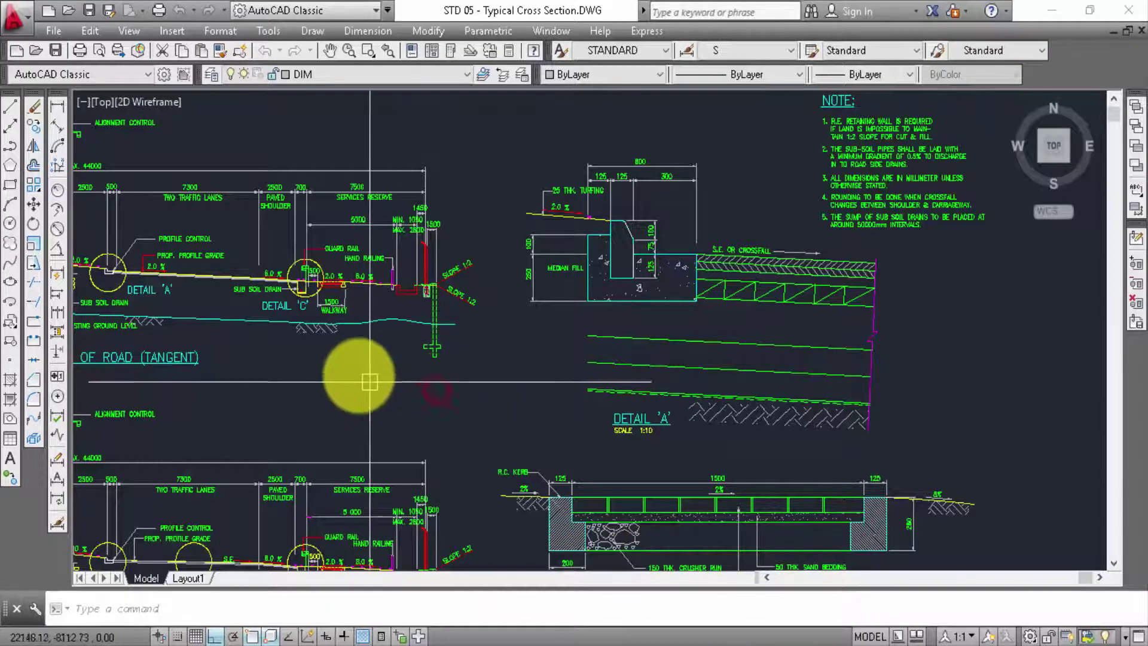
# - Pan and zoom from the sheet overview onto the 2.0 % crown between Details 'B' and 'A'
pyautogui.moveTo(358, 371)
pyautogui.mouseDown(button='middle')
pyautogui.moveTo(495, 440)
pyautogui.moveTo(569, 500)
pyautogui.moveTo(616, 509)
pyautogui.moveTo(707, 491)
pyautogui.mouseUp(button='middle')
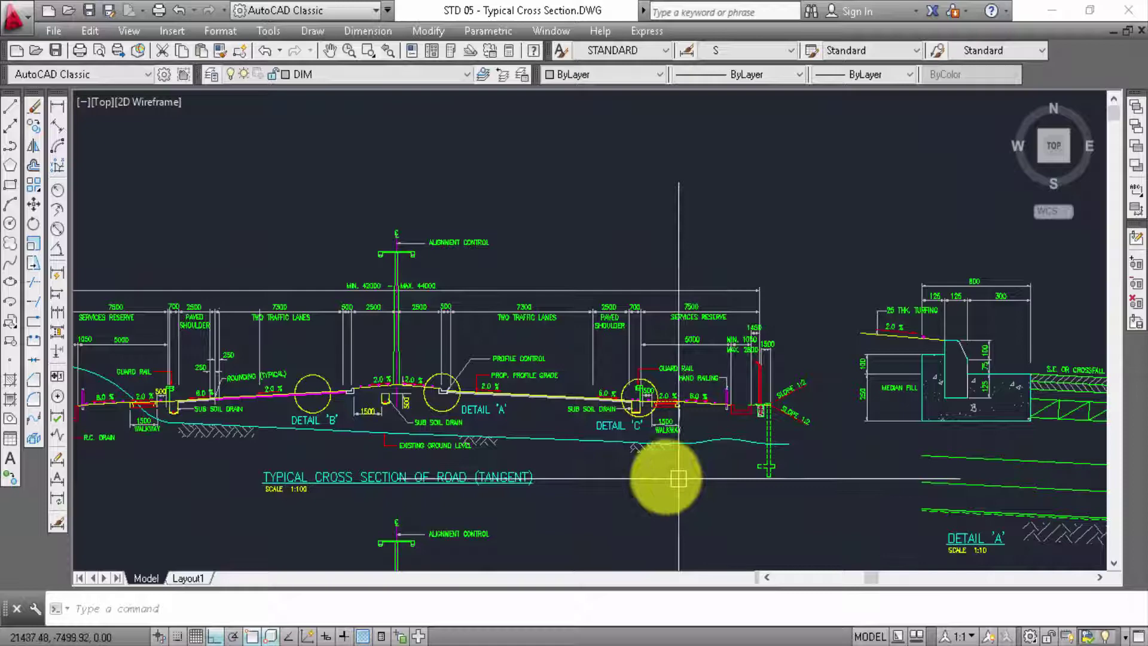
pyautogui.moveTo(520, 451); pyautogui.dragTo(653, 430, button='middle')
pyautogui.scroll(1, 329, 460)
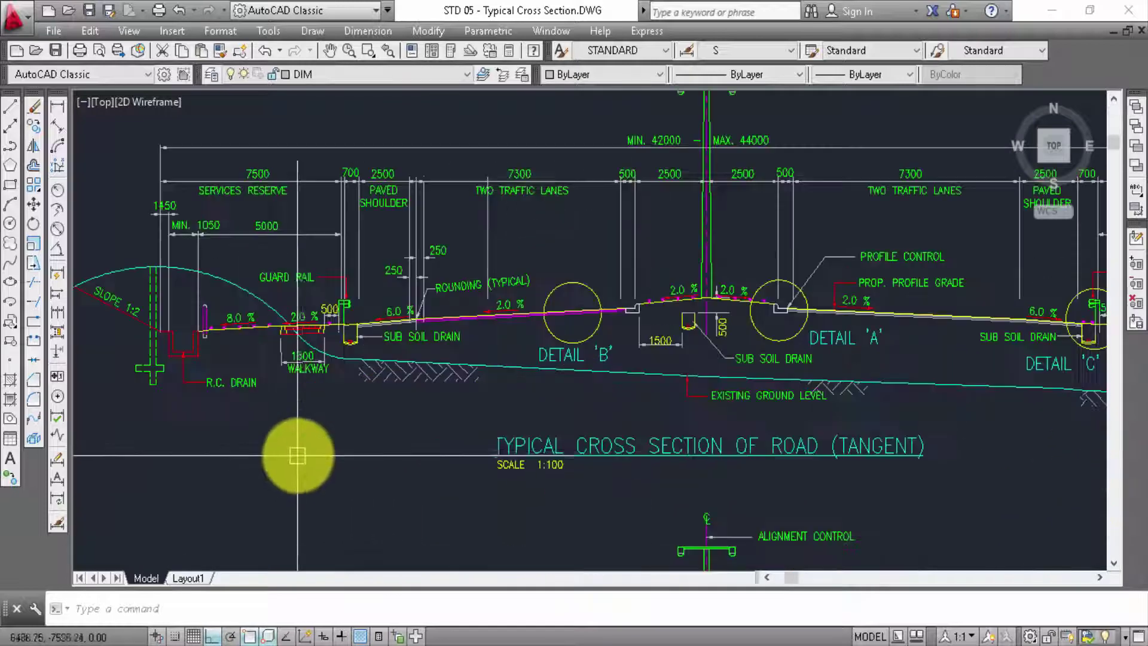
pyautogui.scroll(1, 282, 448)
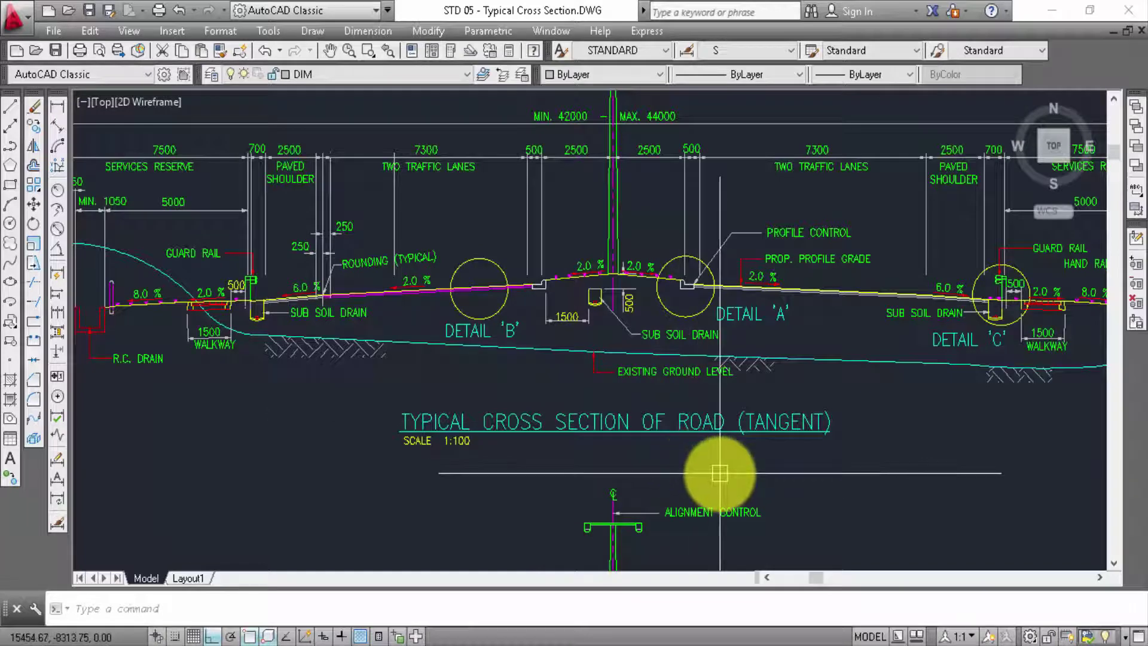
pyautogui.moveTo(687, 462)
pyautogui.mouseDown(button='middle')
pyautogui.moveTo(705, 474)
pyautogui.moveTo(702, 539)
pyautogui.mouseUp(button='middle')
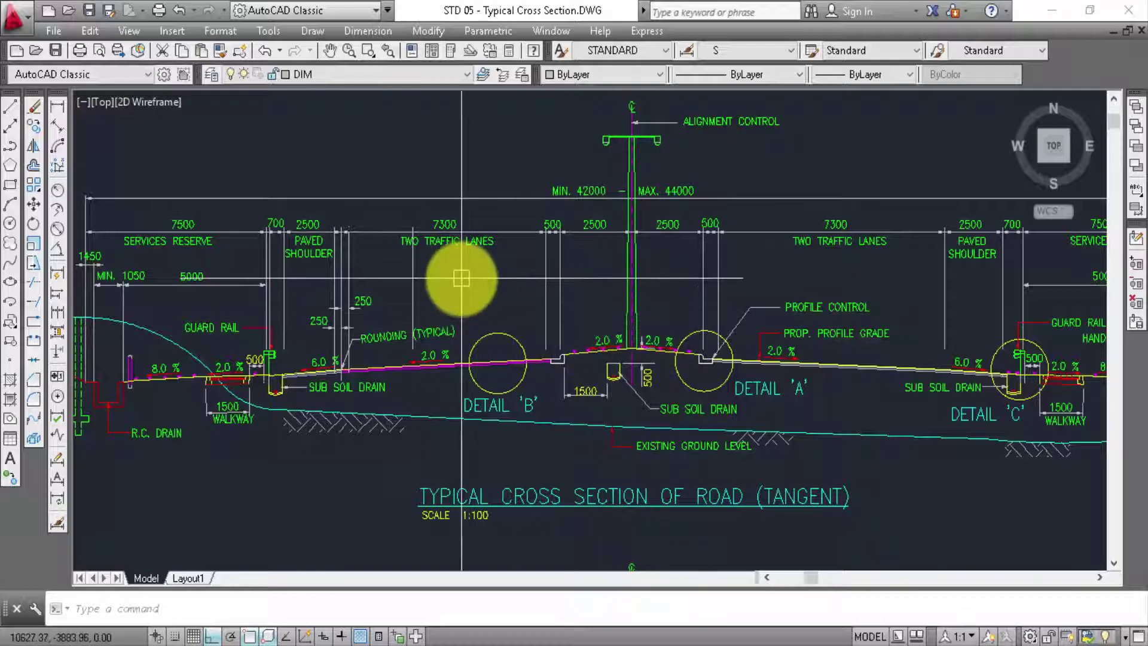
pyautogui.scroll(2, 697, 330)
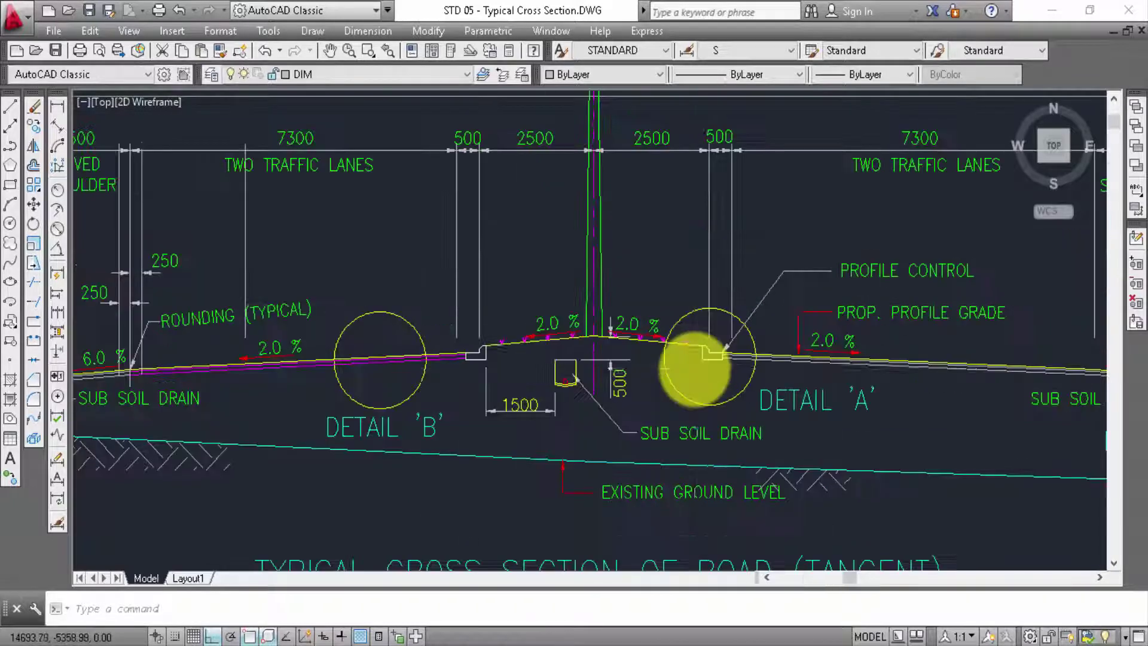
# - Zoom around the alignment control above the crown, then to Detail 'B' and the paved shoulder
pyautogui.scroll(3, 567, 367)
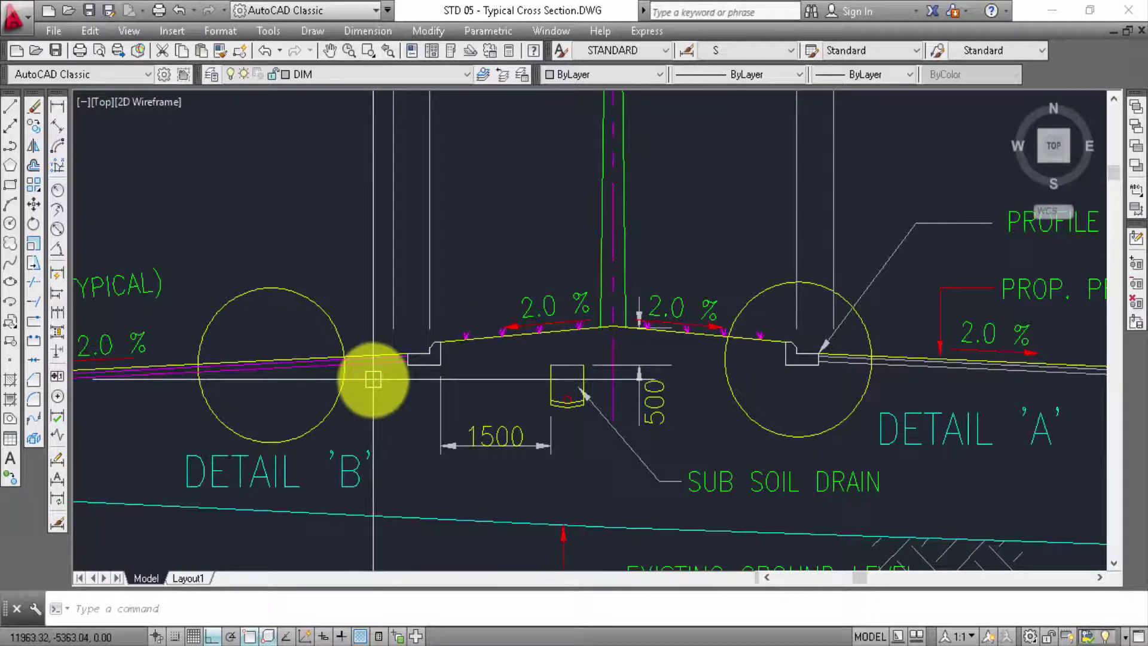
pyautogui.moveTo(692, 336)
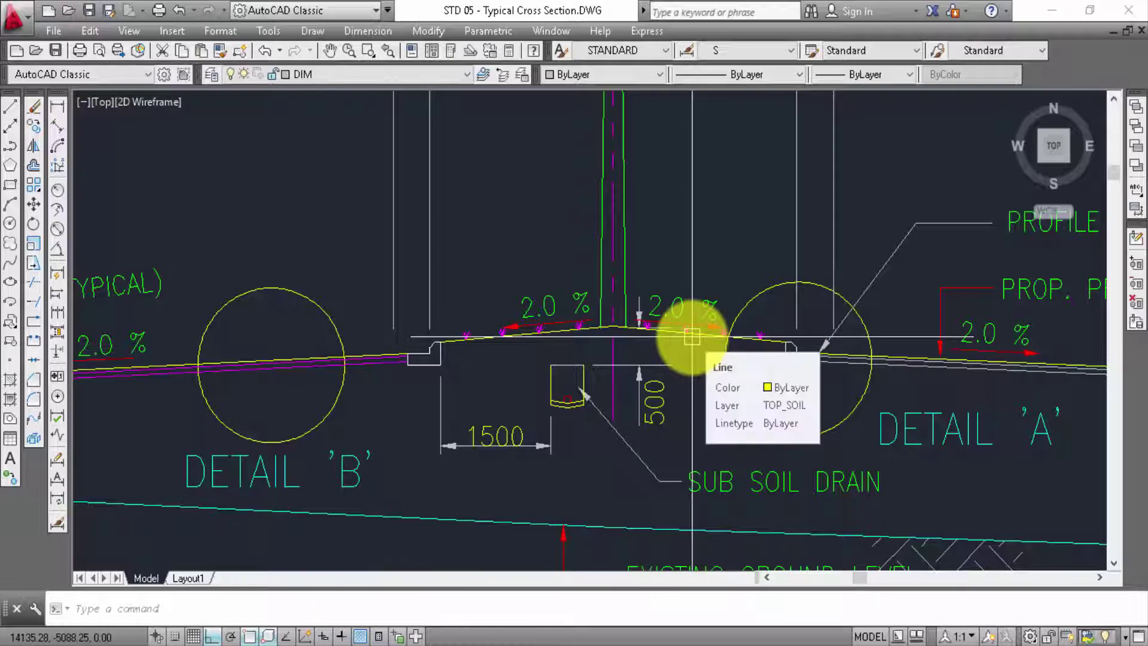
pyautogui.scroll(-2, 687, 442)
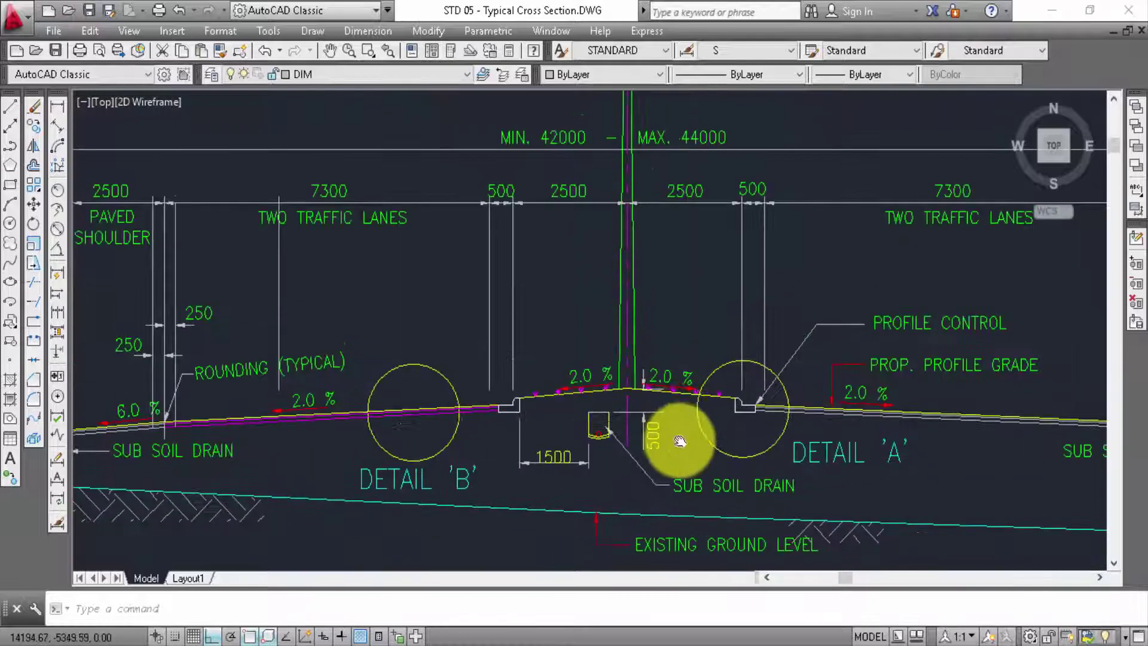
pyautogui.moveTo(671, 443); pyautogui.dragTo(654, 511, button='middle')
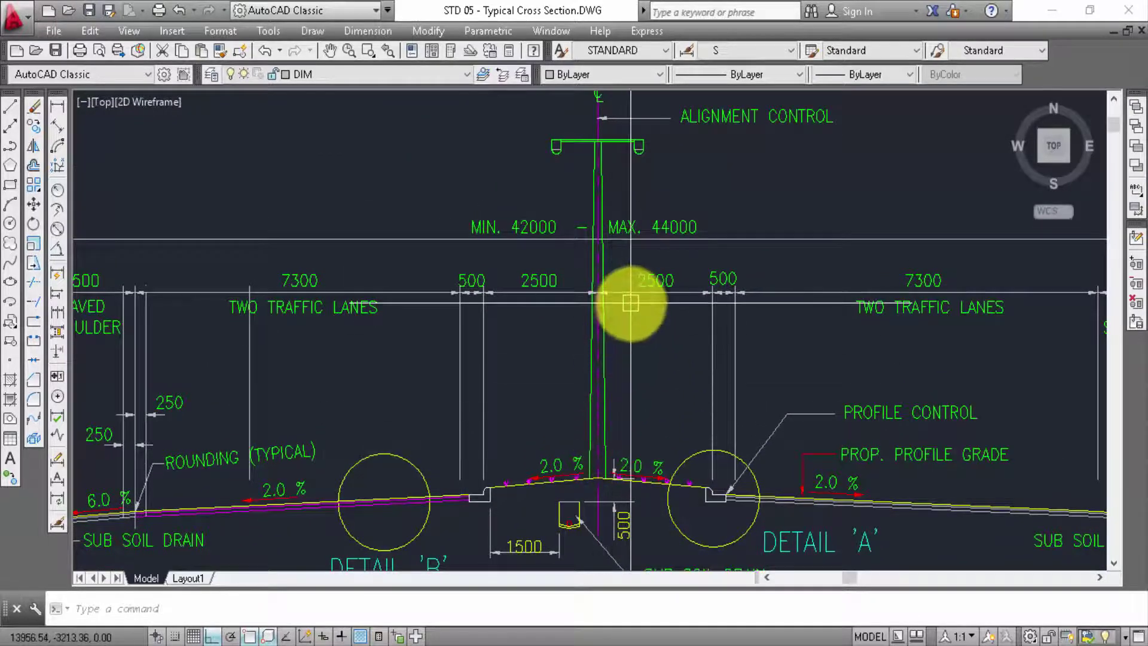
pyautogui.moveTo(646, 338); pyautogui.dragTo(640, 375, button='middle')
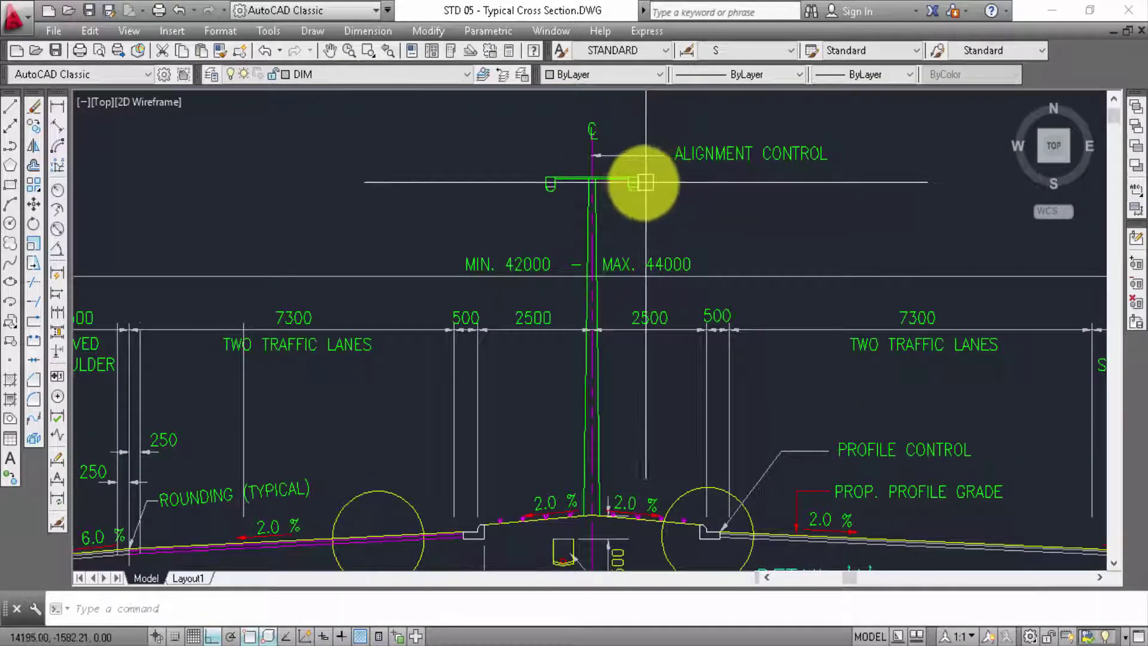
pyautogui.moveTo(586, 123); pyautogui.dragTo(598, 328)
pyautogui.moveTo(599, 324); pyautogui.dragTo(625, 271, button='middle')
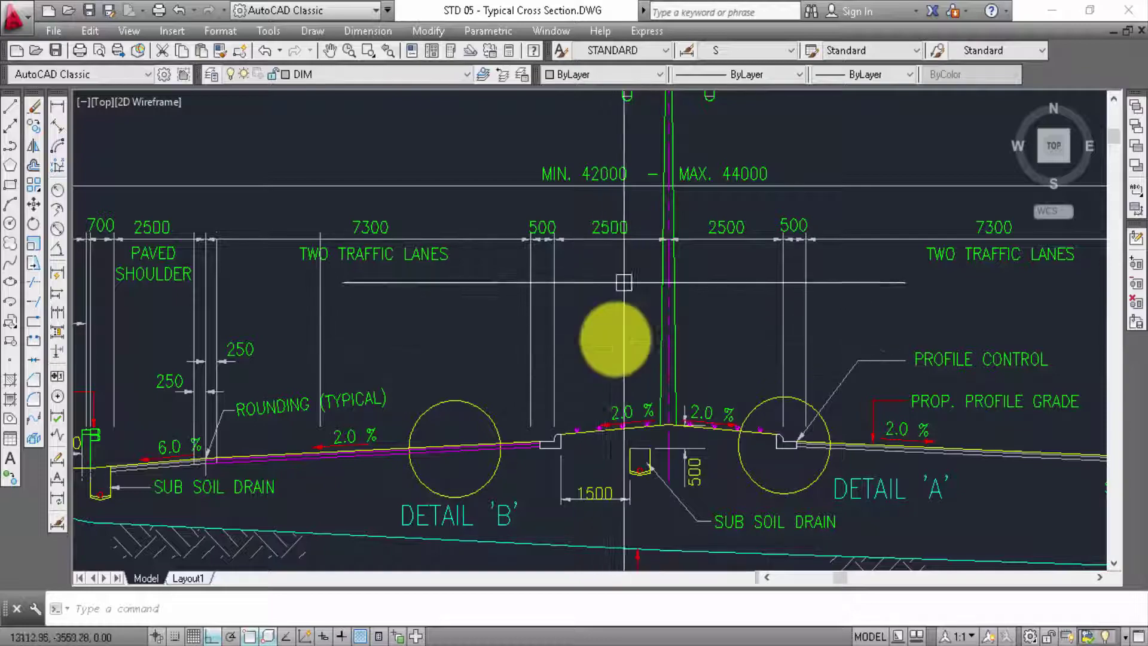
pyautogui.scroll(4, 542, 456)
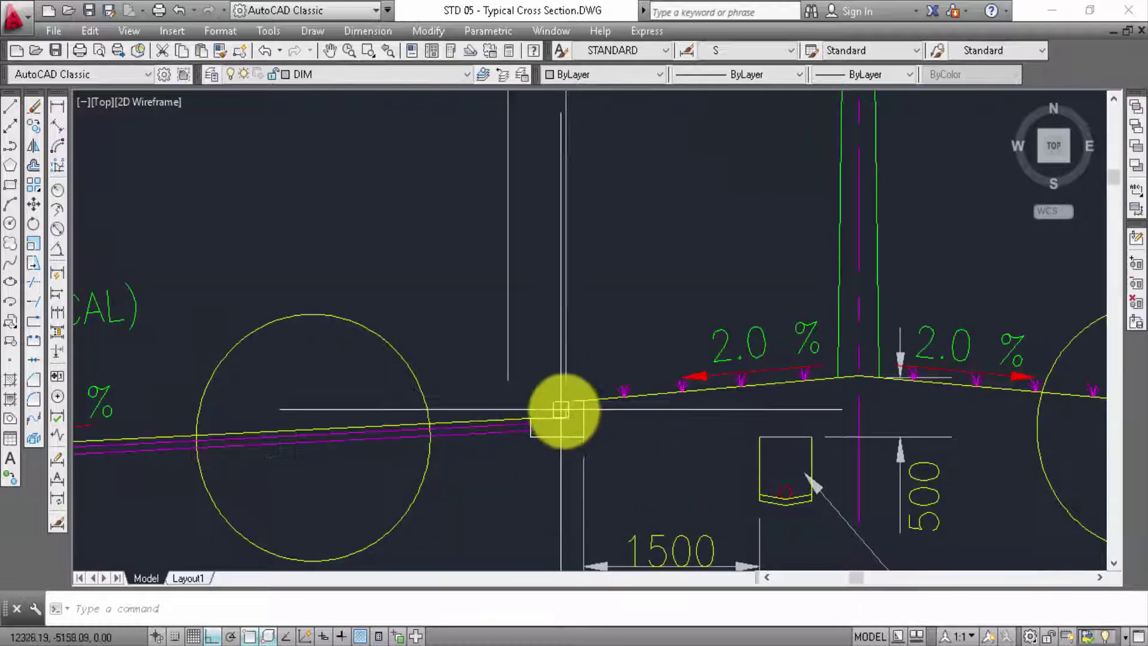
pyautogui.scroll(-4, 563, 404)
# - Pan left past the guard rail, sub soil drain and 1500 walkway to the R.C. drain and SLOPE 1:2
pyautogui.moveTo(474, 402); pyautogui.dragTo(622, 383, button='middle')
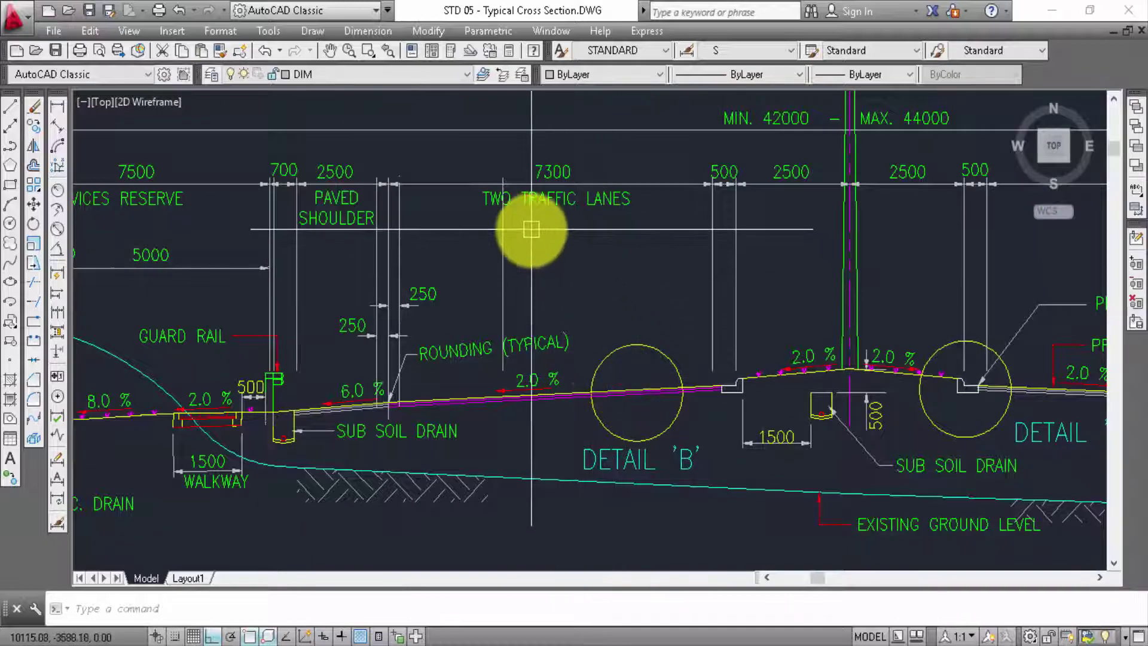
pyautogui.scroll(2, 498, 406)
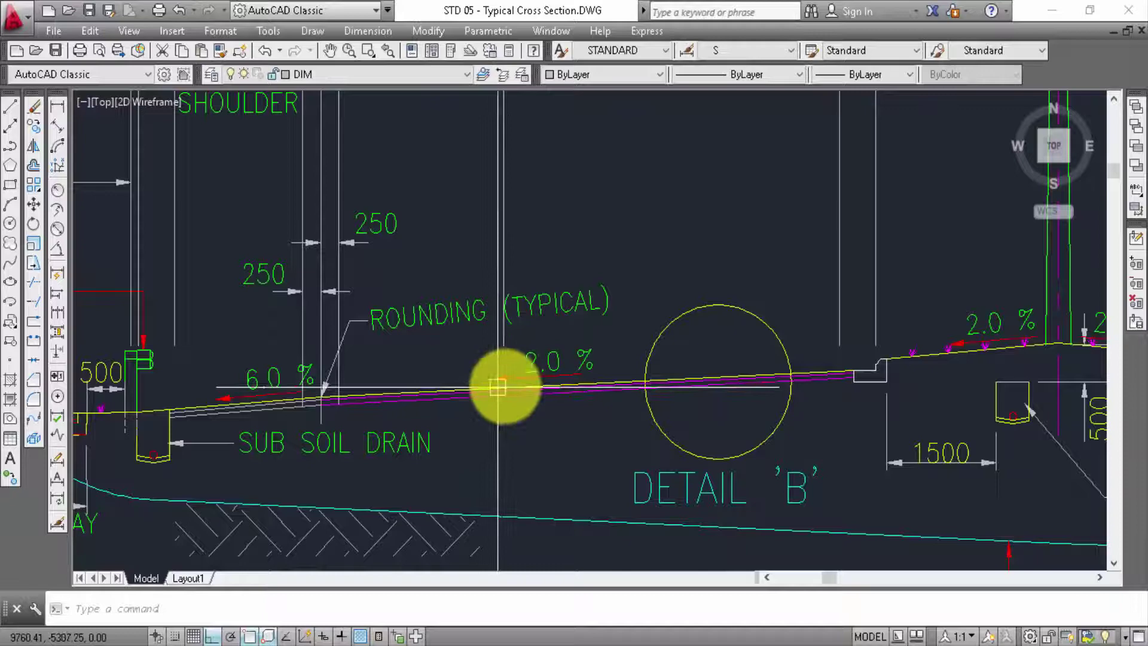
pyautogui.scroll(-3, 497, 387)
pyautogui.scroll(2, 512, 383)
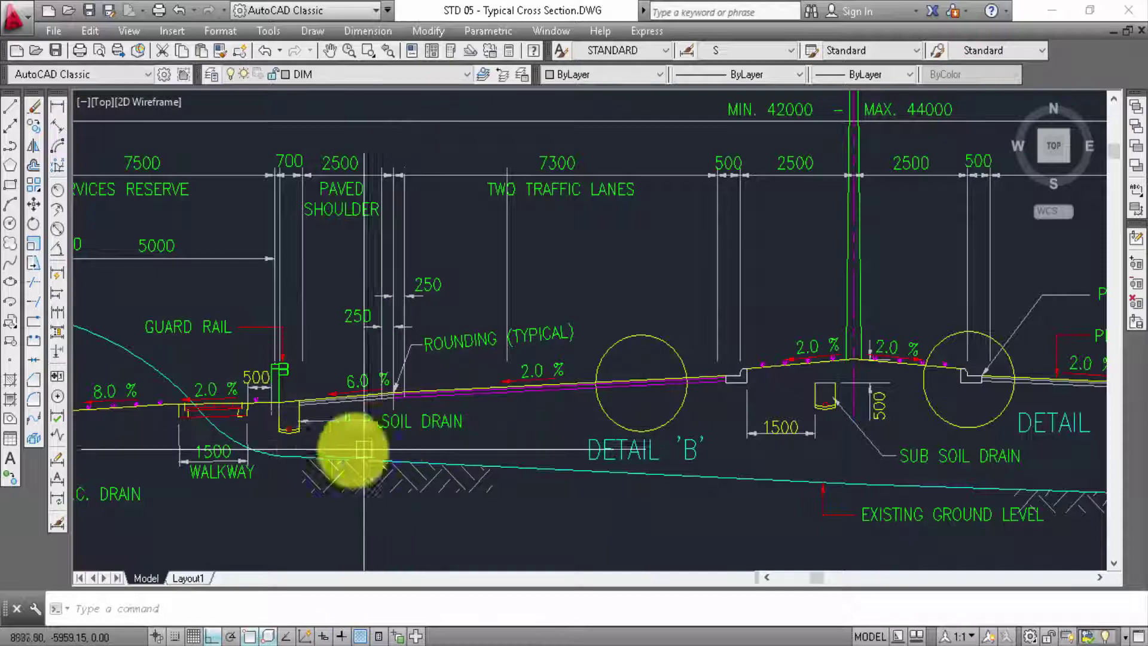
pyautogui.scroll(2, 363, 449)
pyautogui.moveTo(269, 464); pyautogui.dragTo(359, 494, button='middle')
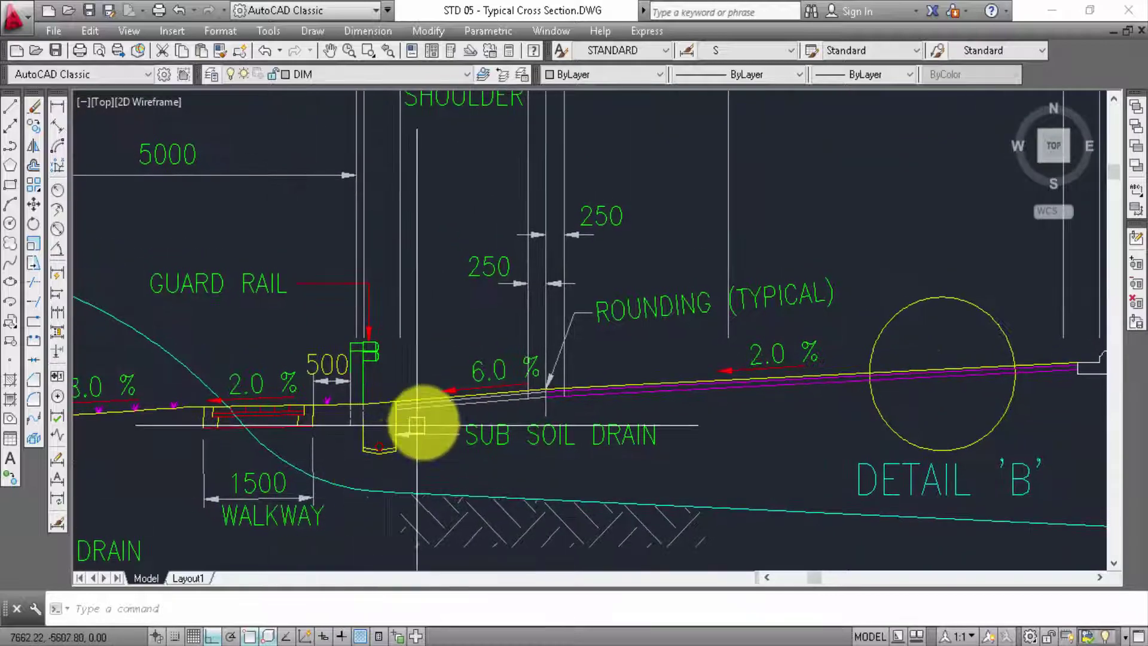
pyautogui.scroll(-2, 423, 422)
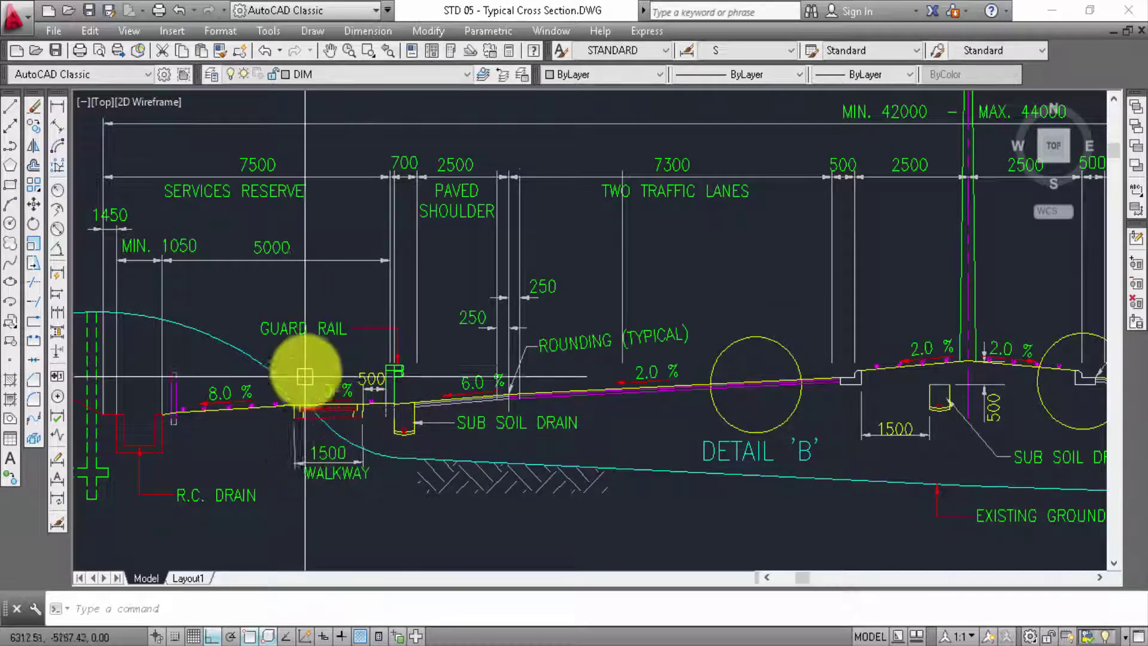
pyautogui.moveTo(305, 375); pyautogui.dragTo(419, 353, button='middle')
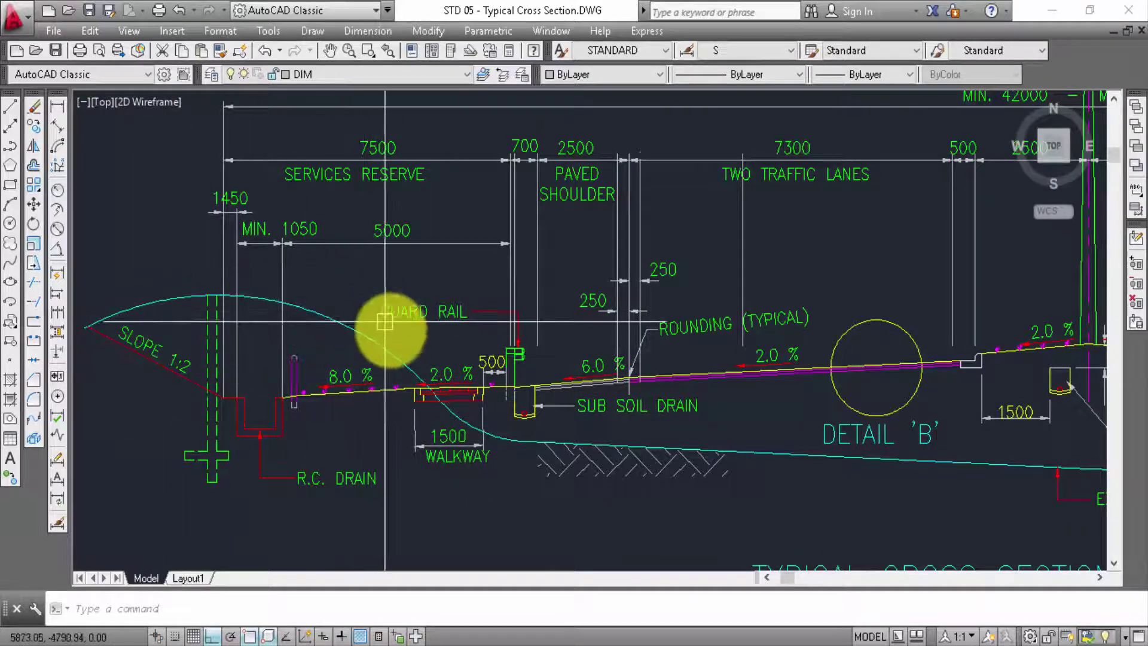
pyautogui.scroll(-3, 278, 442)
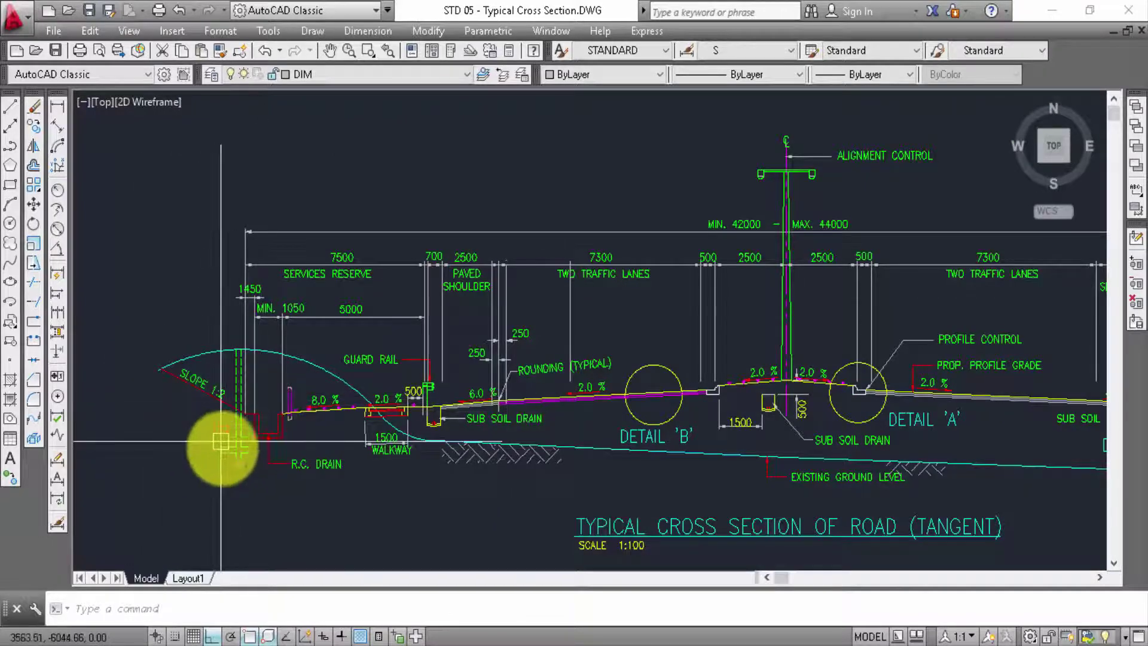
# - Select the retaining wall to check its layer, deselect it, then select the MIN. 1050 dimension
pyautogui.scroll(4, 228, 464)
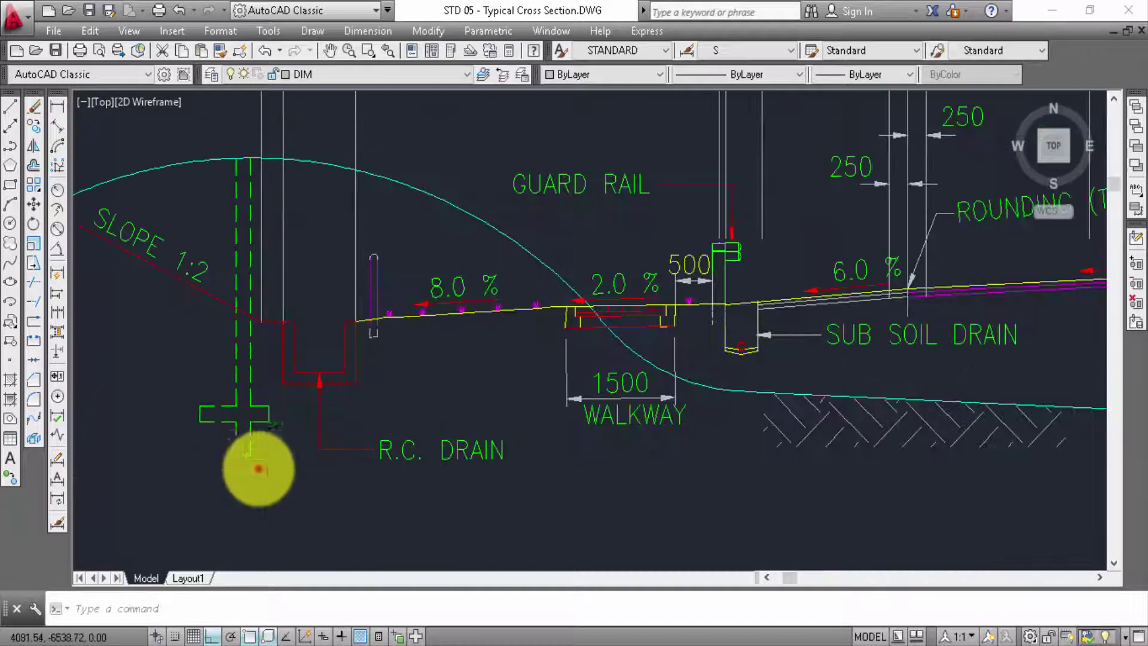
pyautogui.click(251, 456)
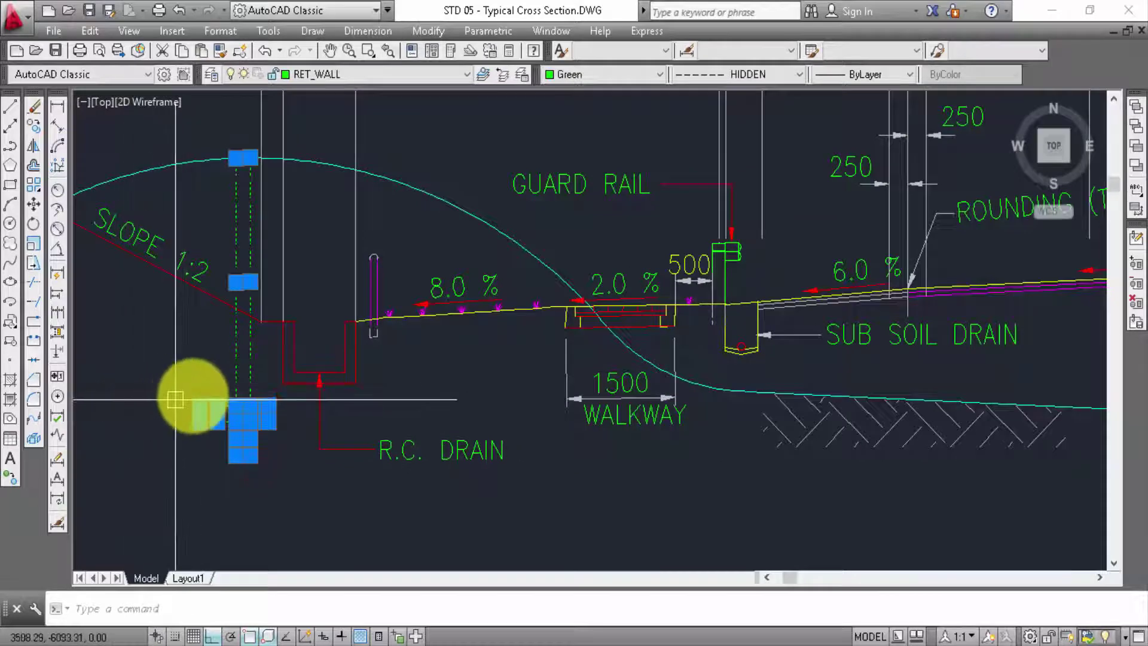
pyautogui.press('Escape')
pyautogui.scroll(-5, 287, 413)
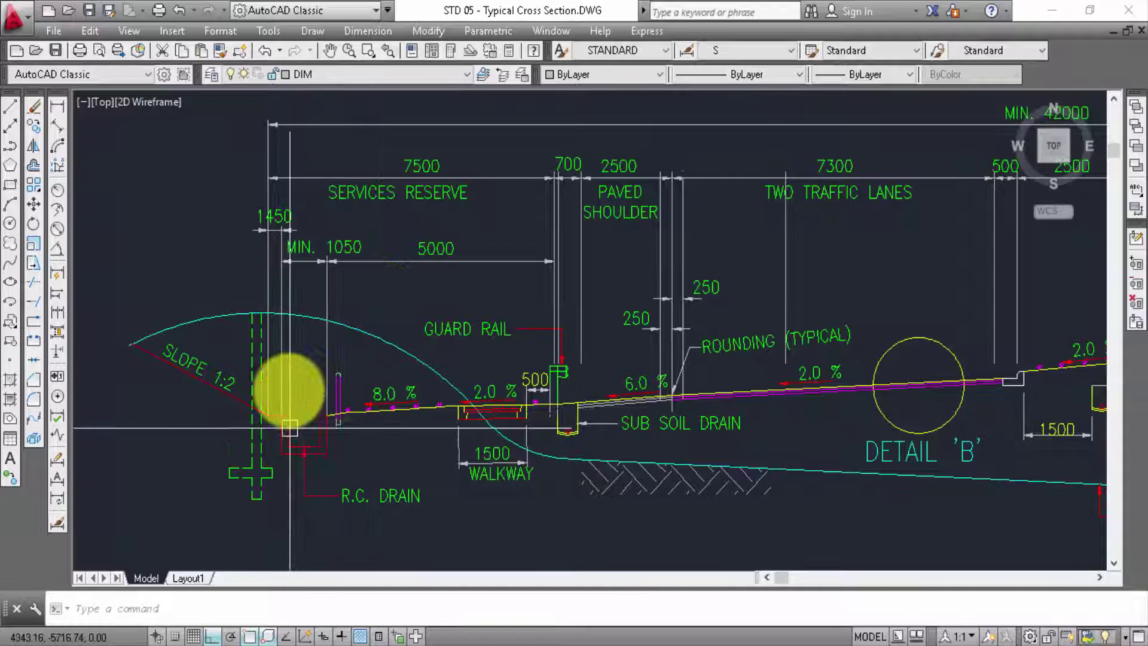
pyautogui.moveTo(380, 341)
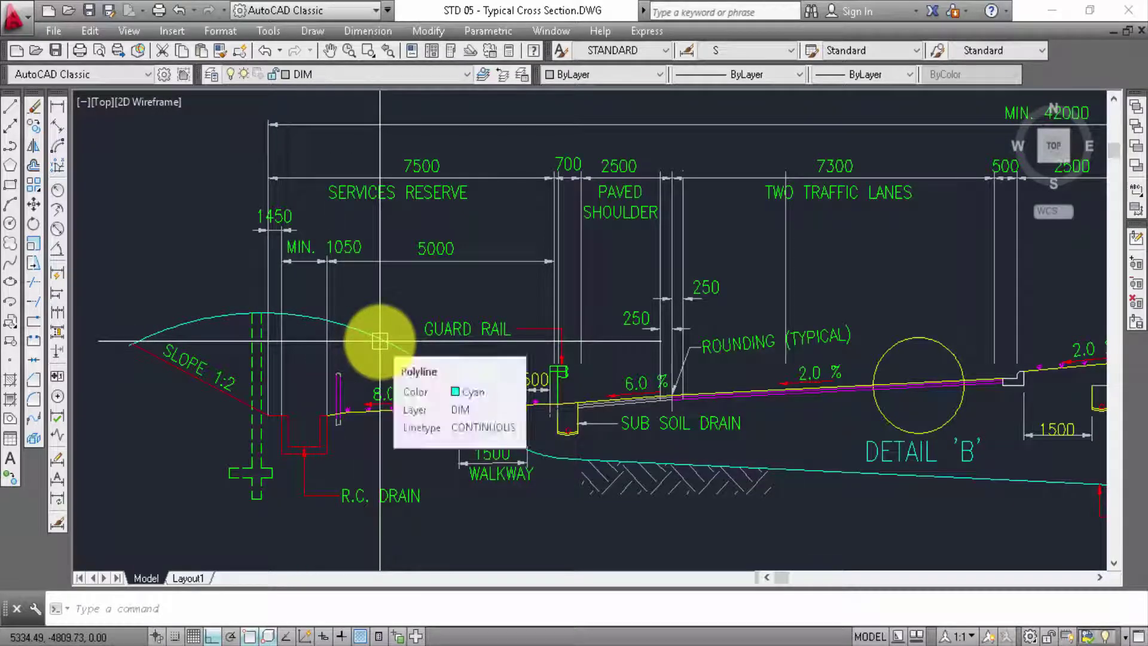
pyautogui.click(339, 240)
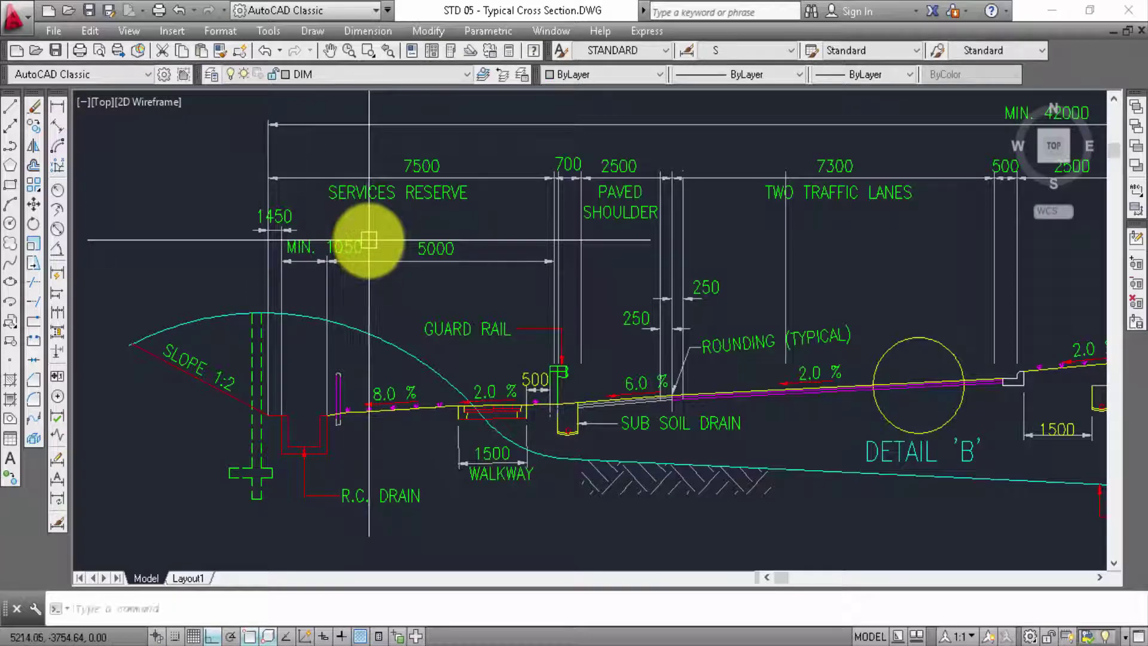
# - Pan over the services reserve dimensions to the two 7300 traffic lanes and alignment control
pyautogui.moveTo(392, 307)
pyautogui.mouseDown(button='middle')
pyautogui.moveTo(311, 326)
pyautogui.moveTo(277, 325)
pyautogui.moveTo(272, 313)
pyautogui.mouseUp(button='middle')
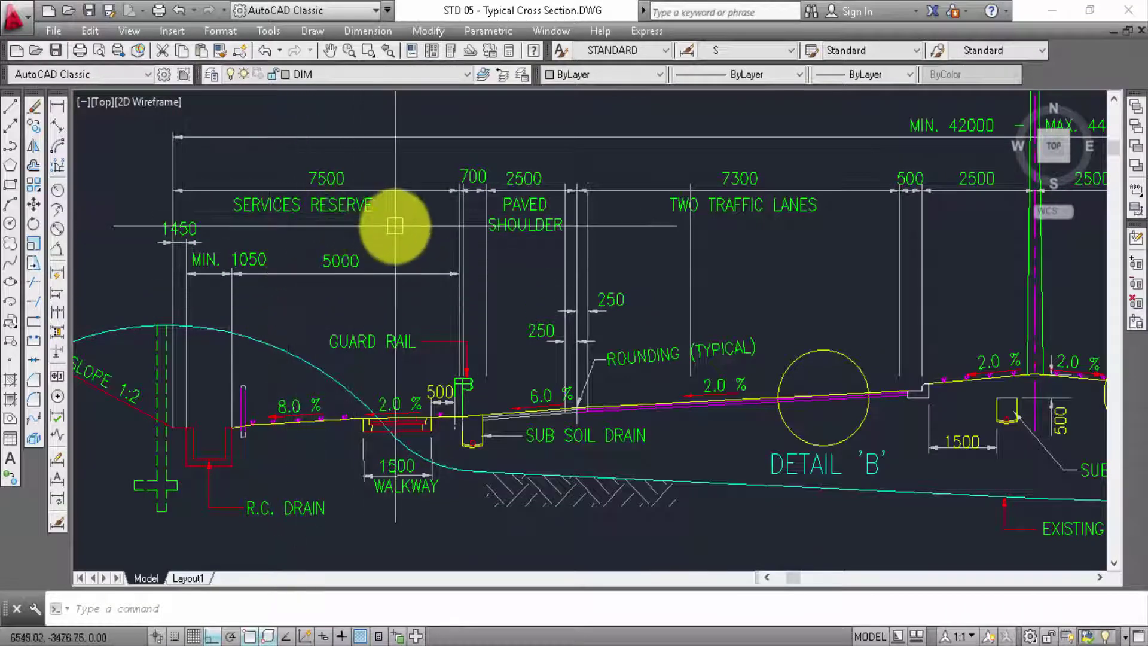
pyautogui.moveTo(394, 226); pyautogui.dragTo(328, 256, button='middle')
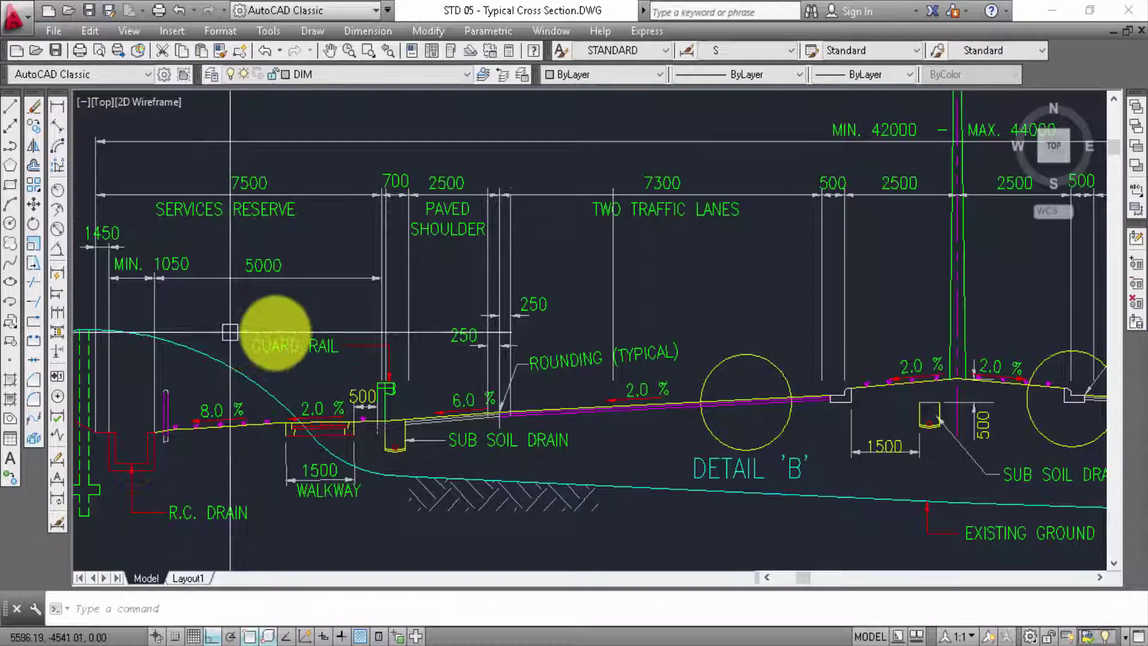
pyautogui.moveTo(230, 331)
pyautogui.mouseDown(button='middle')
pyautogui.moveTo(269, 341)
pyautogui.moveTo(231, 366)
pyautogui.mouseUp(button='middle')
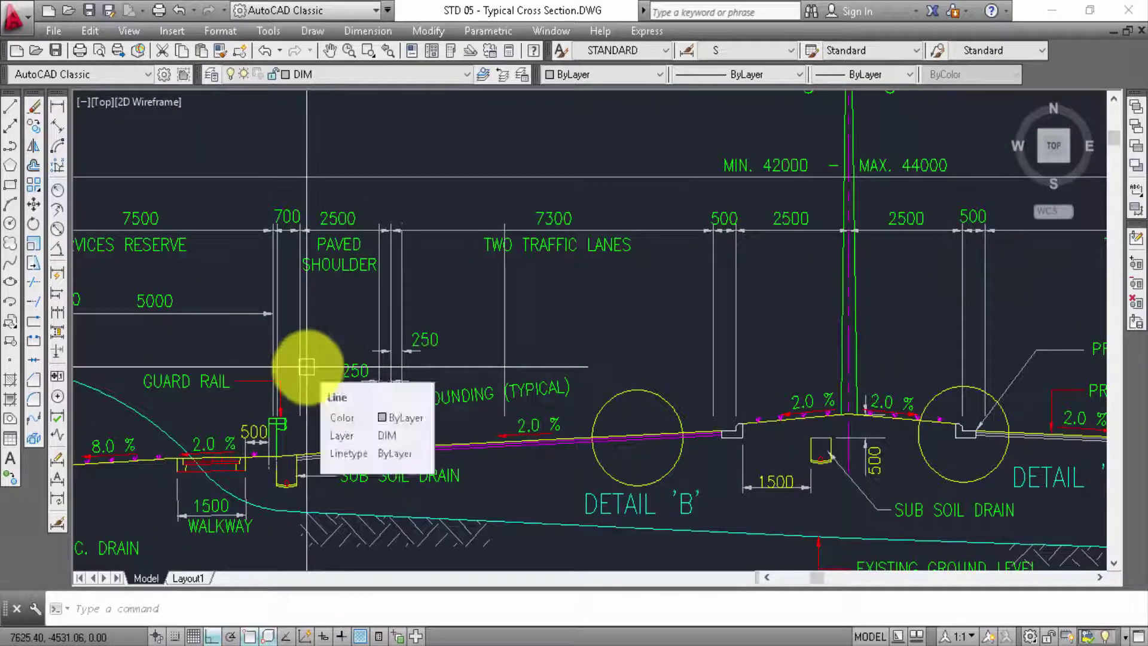
pyautogui.moveTo(333, 358); pyautogui.dragTo(248, 415, button='middle')
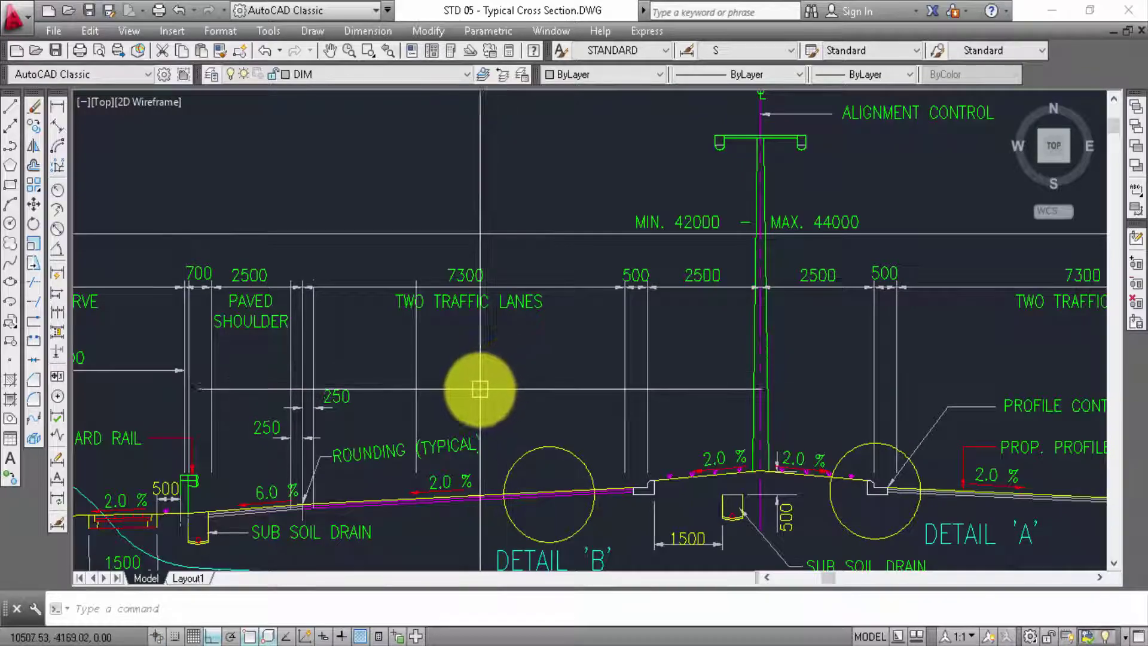
# - Pan and zoom across the right half of the cross-section toward the services reserve
pyautogui.scroll(-2, 480, 389)
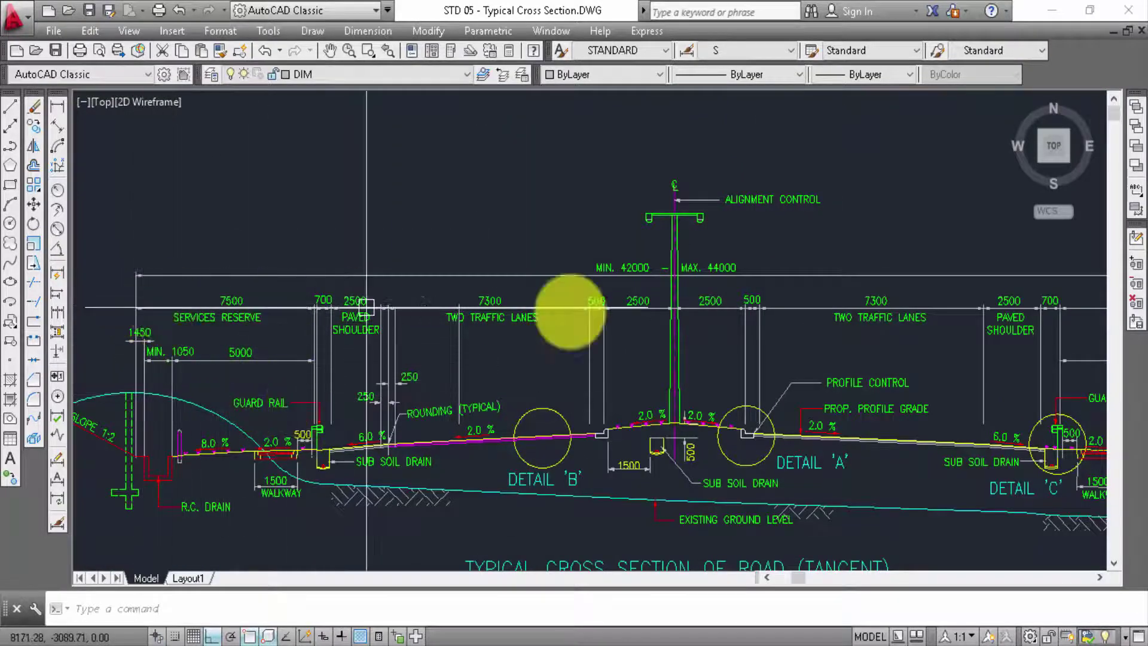
pyautogui.moveTo(570, 311); pyautogui.dragTo(233, 340, button='middle')
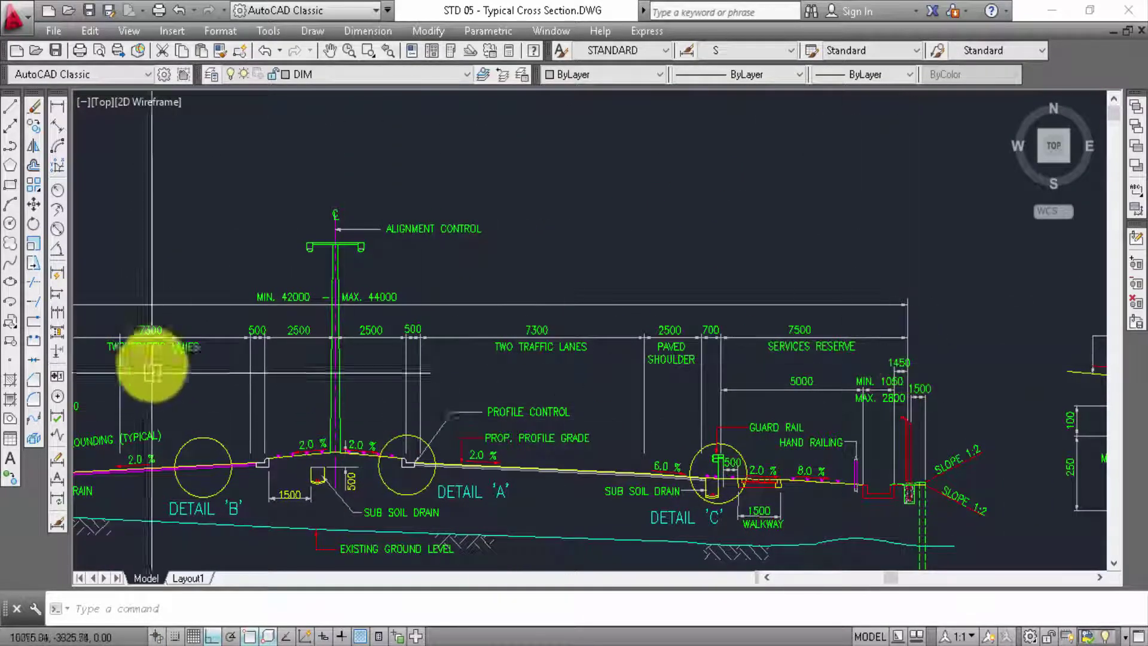
pyautogui.scroll(2, 189, 350)
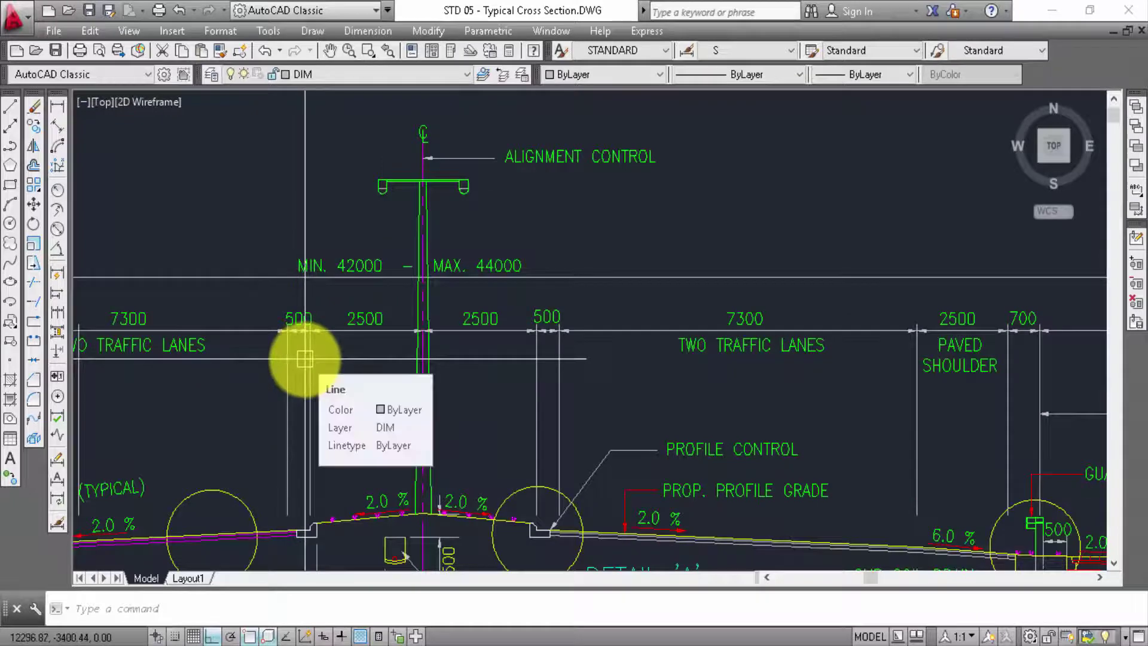
pyautogui.scroll(-1, 584, 269)
pyautogui.scroll(1, 532, 281)
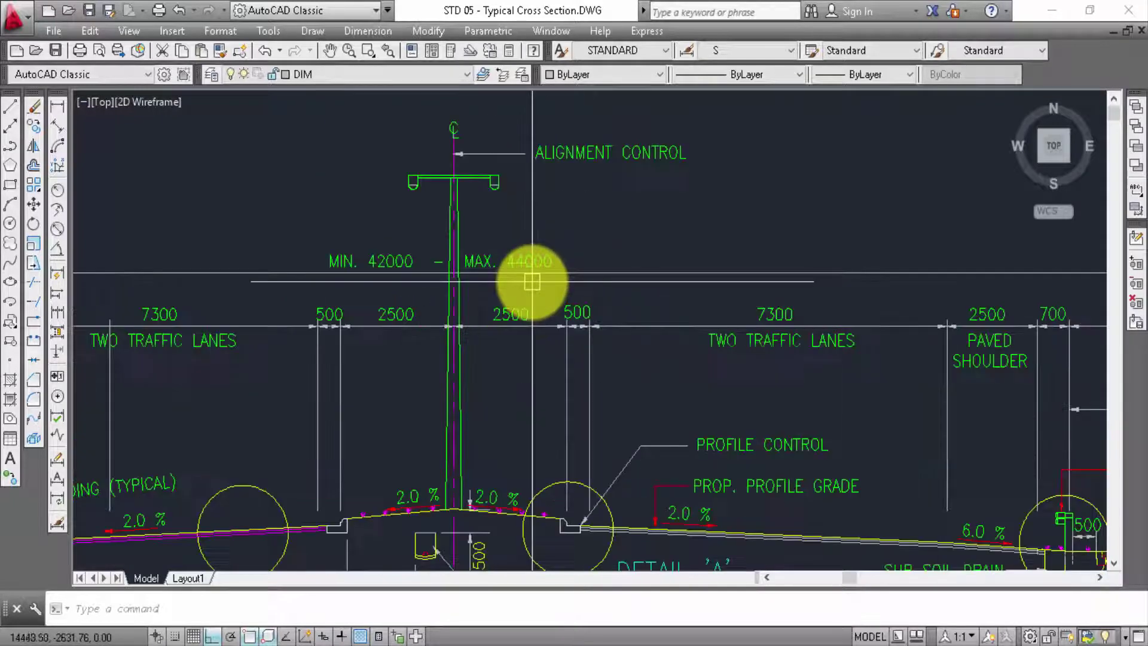
pyautogui.scroll(1, 533, 281)
pyautogui.scroll(-1, 488, 301)
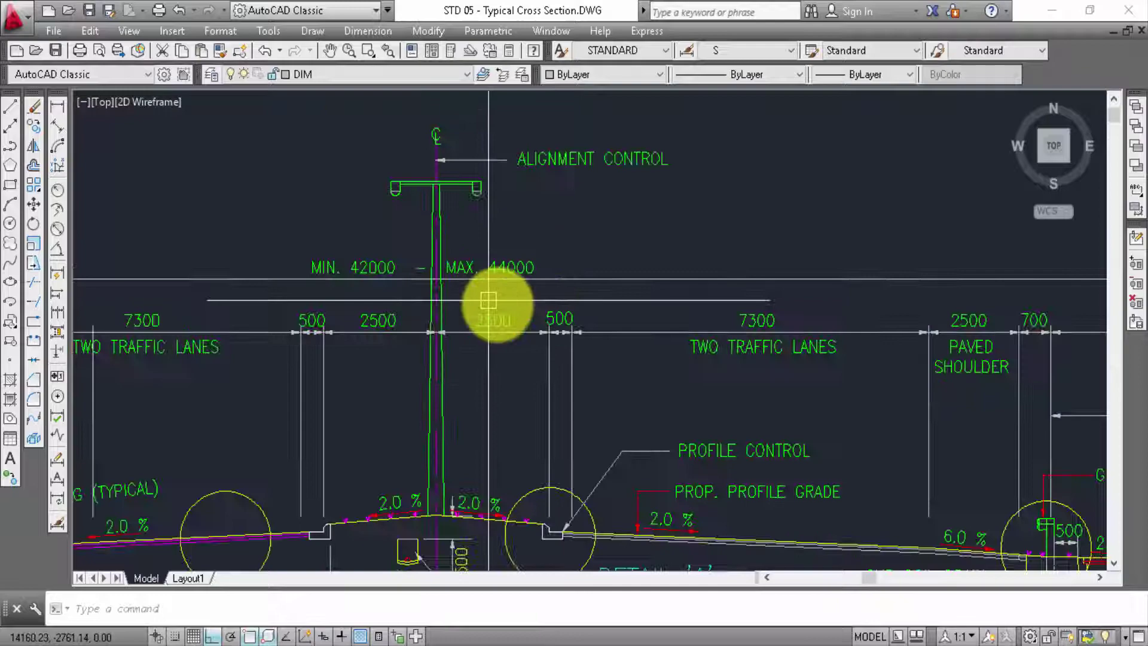
pyautogui.moveTo(487, 302)
pyautogui.mouseDown(button='middle')
pyautogui.moveTo(514, 320)
pyautogui.moveTo(417, 243)
pyautogui.mouseUp(button='middle')
pyautogui.moveTo(594, 285)
pyautogui.mouseDown(button='middle')
pyautogui.moveTo(451, 277)
pyautogui.moveTo(366, 289)
pyautogui.mouseUp(button='middle')
# - Pan across the other half and zoom to fit the whole SCALE 1:100 tangent section
pyautogui.scroll(-2, 737, 290)
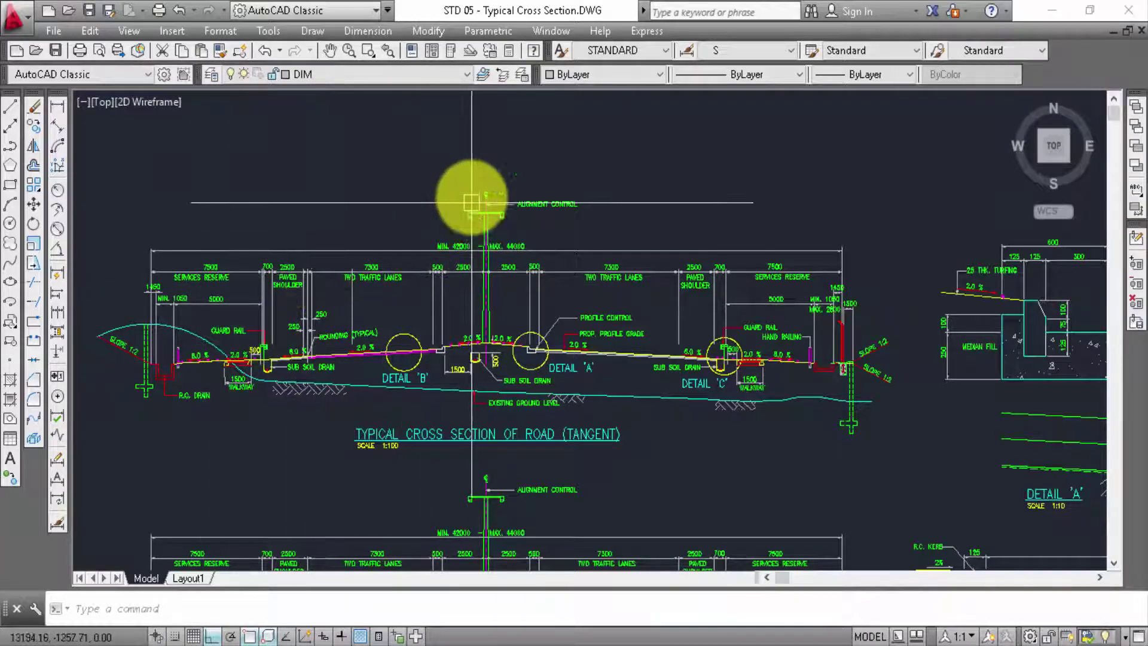
pyautogui.scroll(2, 454, 228)
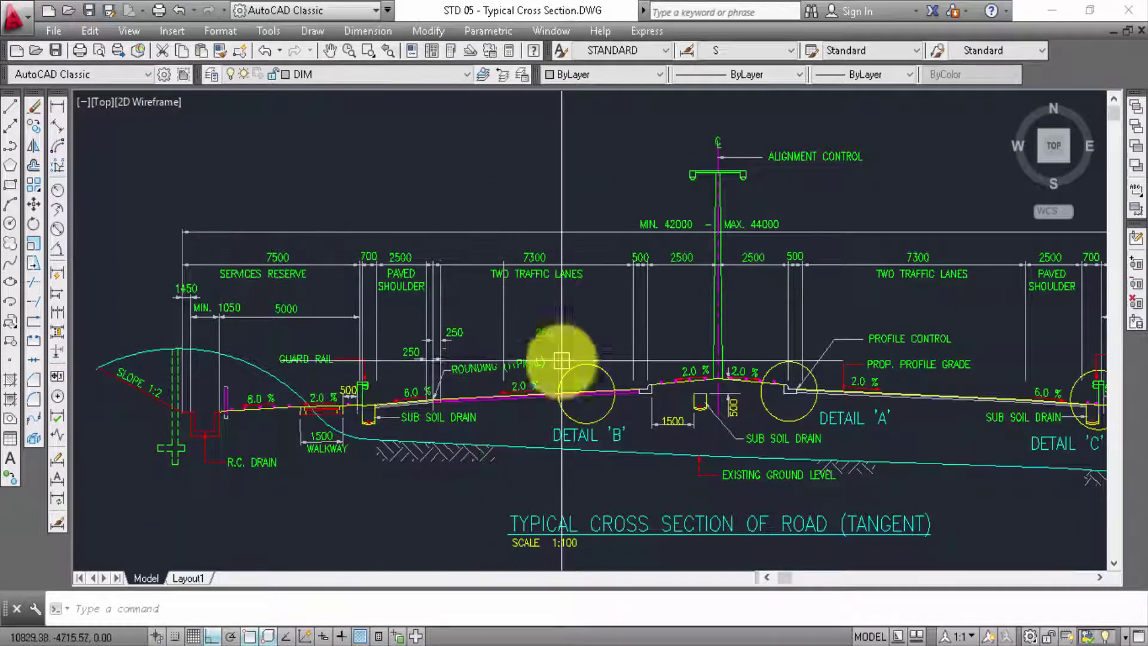
pyautogui.moveTo(562, 361); pyautogui.dragTo(405, 380, button='middle')
pyautogui.moveTo(641, 405)
pyautogui.mouseDown(button='middle')
pyautogui.moveTo(622, 383)
pyautogui.moveTo(672, 367)
pyautogui.moveTo(748, 389)
pyautogui.moveTo(831, 385)
pyautogui.mouseUp(button='middle')
pyautogui.scroll(-2, 703, 358)
pyautogui.scroll(2, 682, 371)
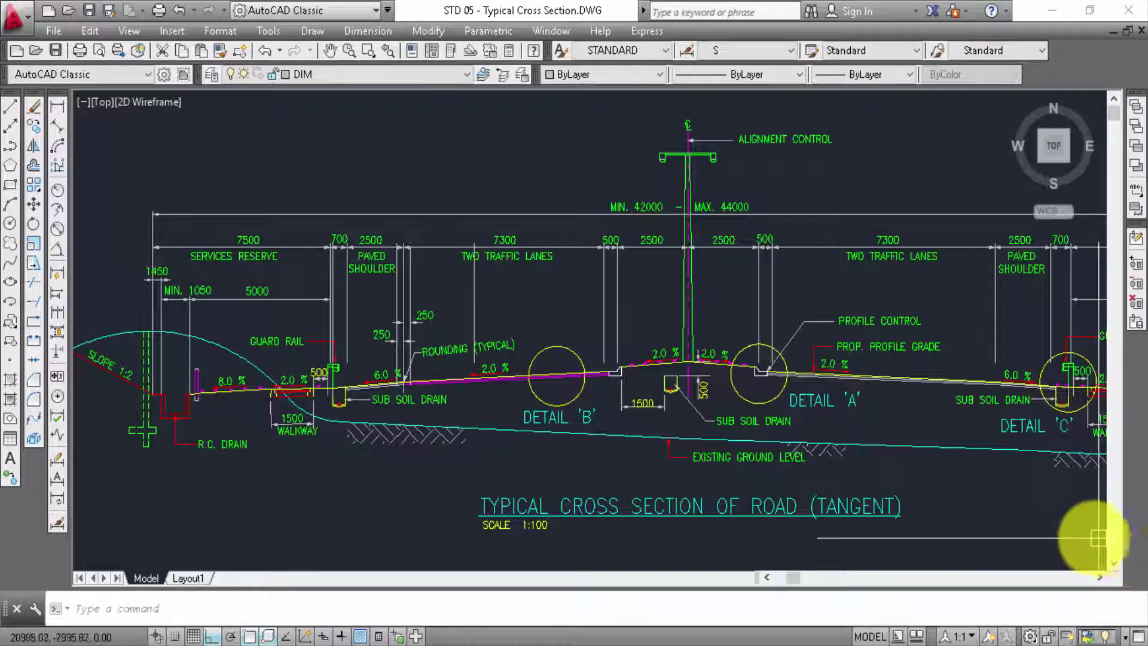
# - Pan right to the 7500 services reserve with hand railing, guard rail, 8.0 % fall and SLOPE 1:2
pyautogui.moveTo(971, 497); pyautogui.dragTo(678, 500, button='middle')
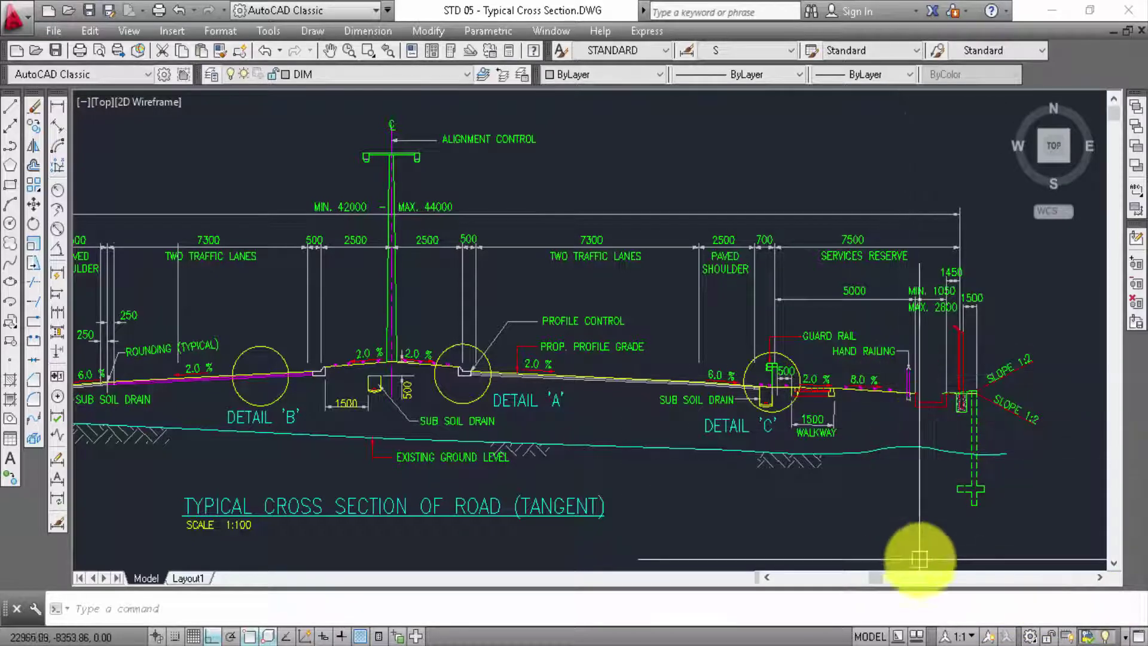
# - Frame Detail 'A' at SCALE 1:10 showing the median fill kerb, 25 THK. TURFING and 600 width
pyautogui.moveTo(950, 512)
pyautogui.mouseDown(button='middle')
pyautogui.moveTo(585, 445)
pyautogui.moveTo(308, 440)
pyautogui.mouseUp(button='middle')
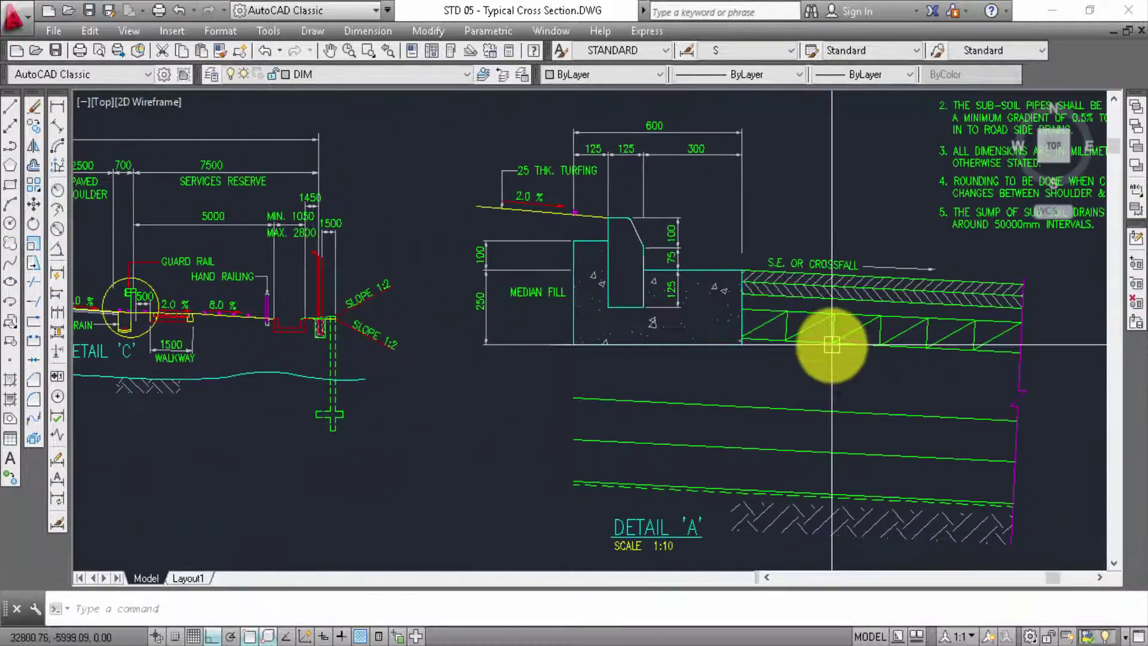
pyautogui.scroll(-3, 743, 392)
pyautogui.scroll(2, 239, 254)
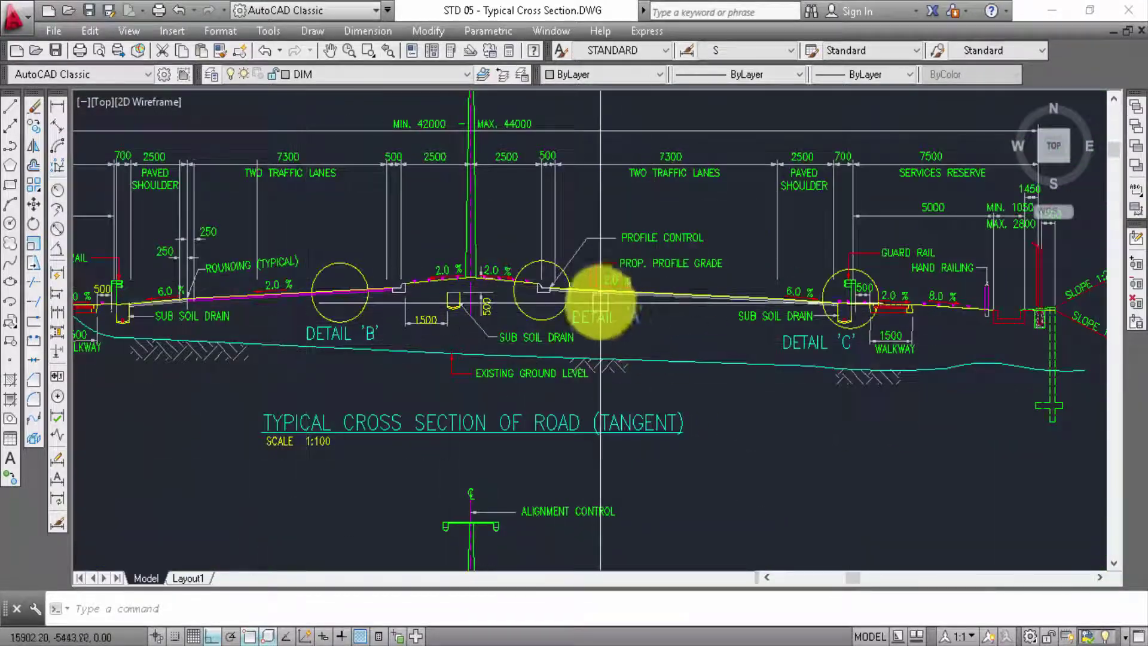
pyautogui.scroll(2, 602, 300)
pyautogui.moveTo(434, 359); pyautogui.dragTo(394, 487, button='middle')
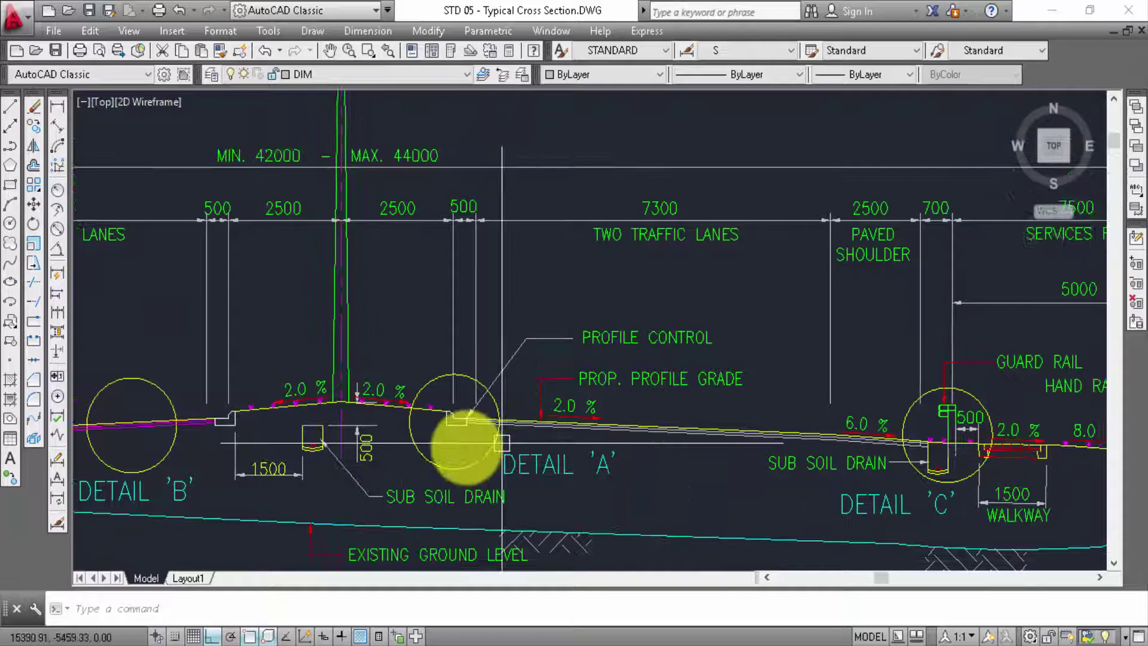
pyautogui.scroll(-4, 427, 358)
pyautogui.scroll(5, 513, 441)
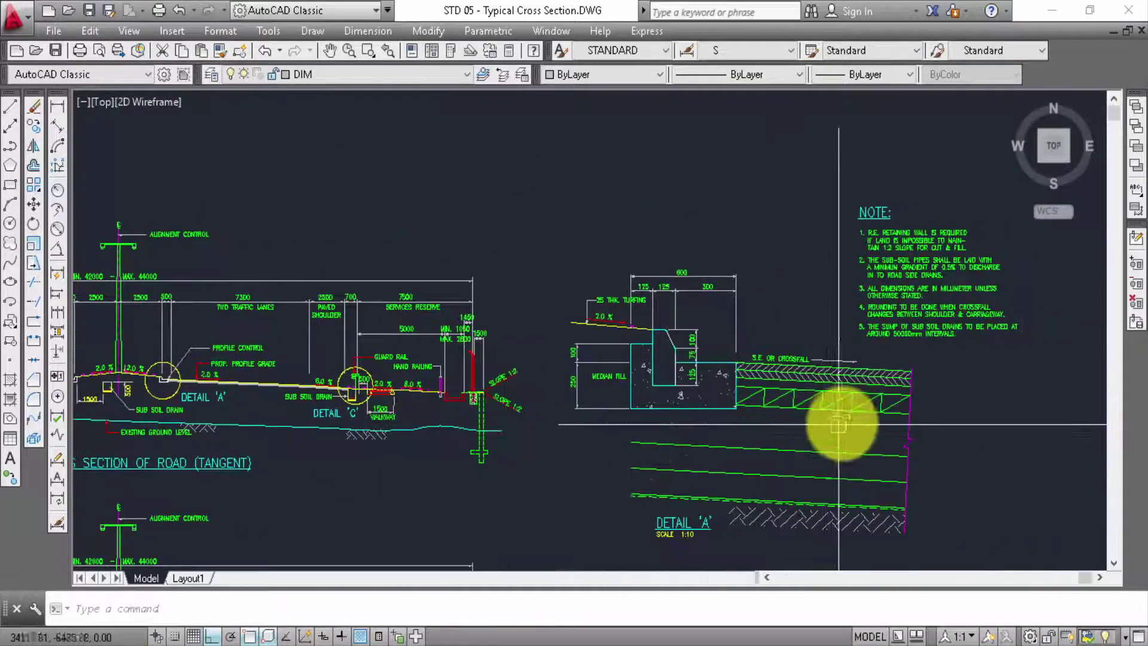
pyautogui.moveTo(769, 449); pyautogui.dragTo(826, 528, button='middle')
pyautogui.scroll(-2, 708, 403)
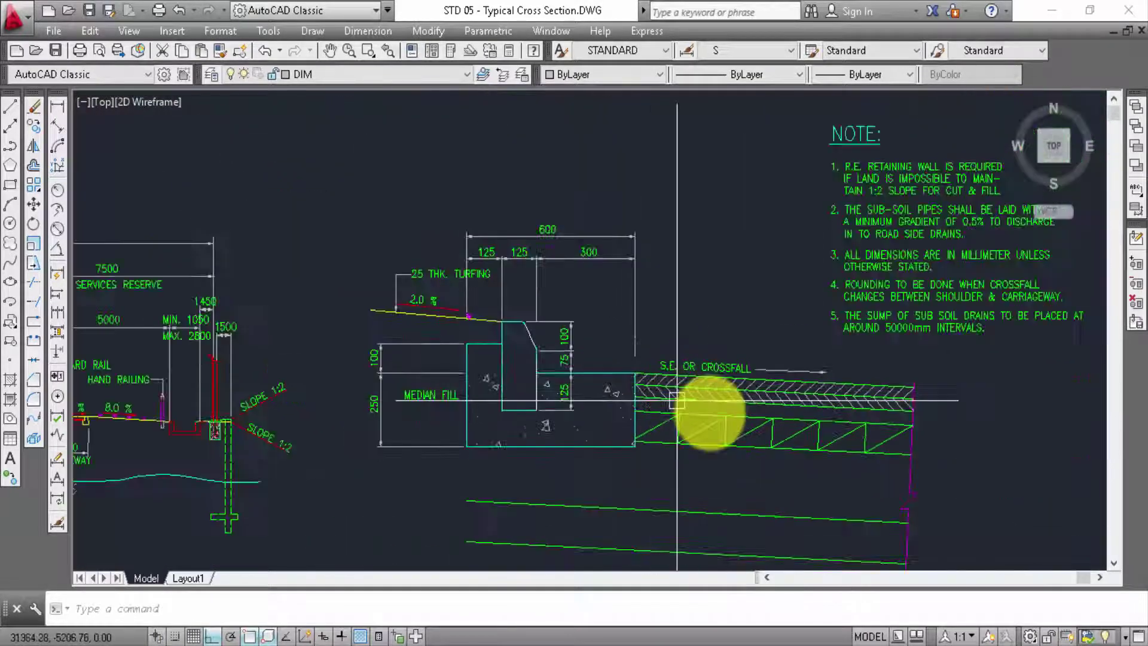
pyautogui.moveTo(707, 402); pyautogui.dragTo(715, 373, button='middle')
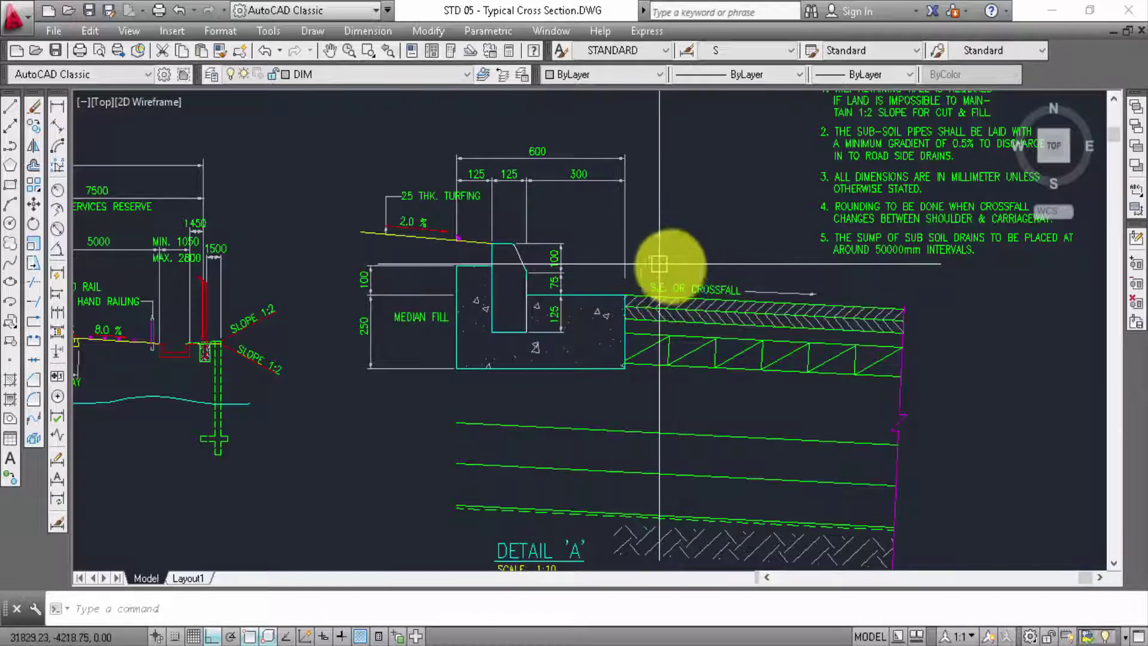
pyautogui.moveTo(918, 386)
pyautogui.mouseDown(button='middle')
pyautogui.moveTo(902, 367)
pyautogui.moveTo(872, 371)
pyautogui.mouseUp(button='middle')
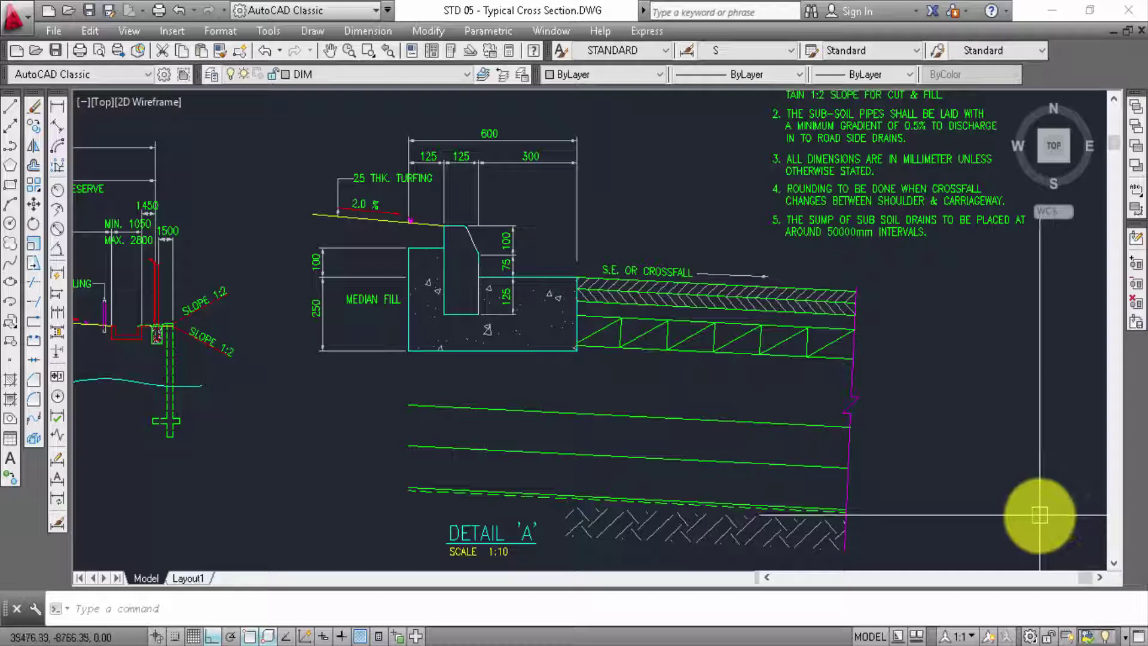
pyautogui.moveTo(1039, 514); pyautogui.dragTo(1038, 502, button='middle')
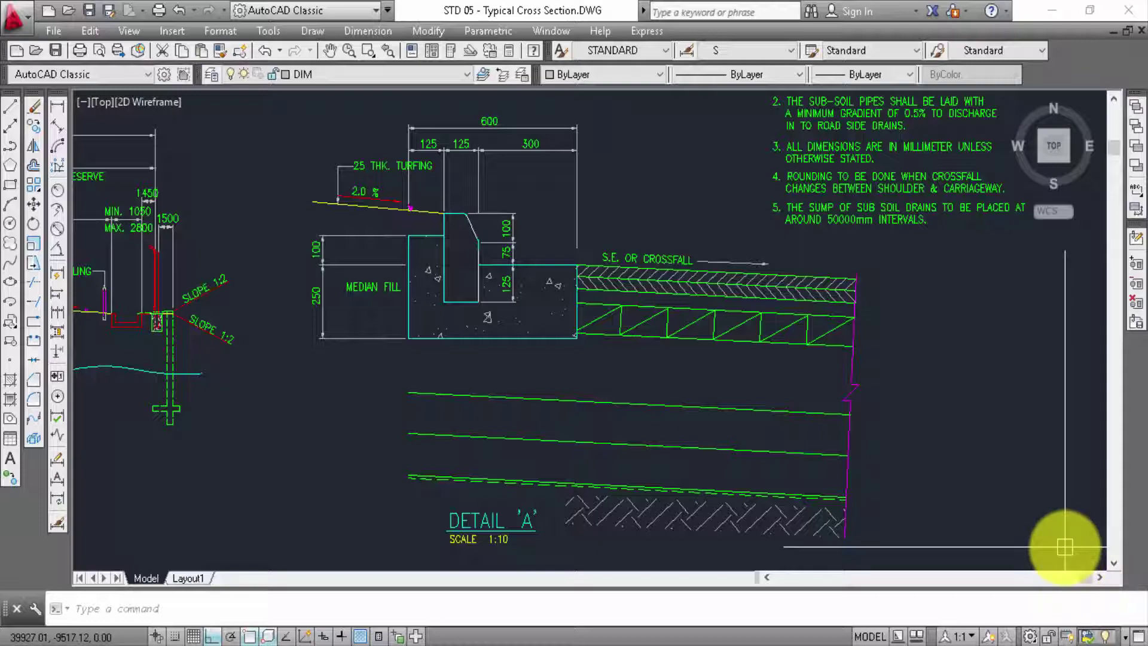
# - Zoom out from the walkway cross-section below Detail 'A' to the full road cross-sections
pyautogui.moveTo(1065, 545); pyautogui.dragTo(1089, 282, button='middle')
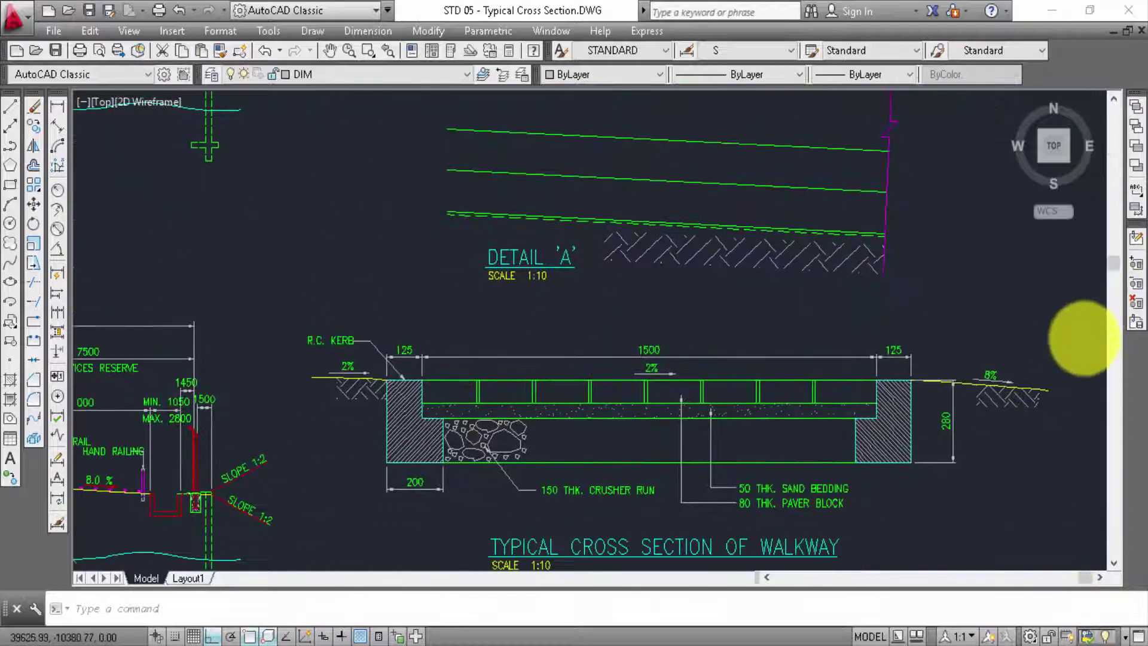
pyautogui.scroll(-3, 743, 321)
pyautogui.moveTo(743, 321); pyautogui.dragTo(521, 426, button='middle')
pyautogui.scroll(2, 366, 307)
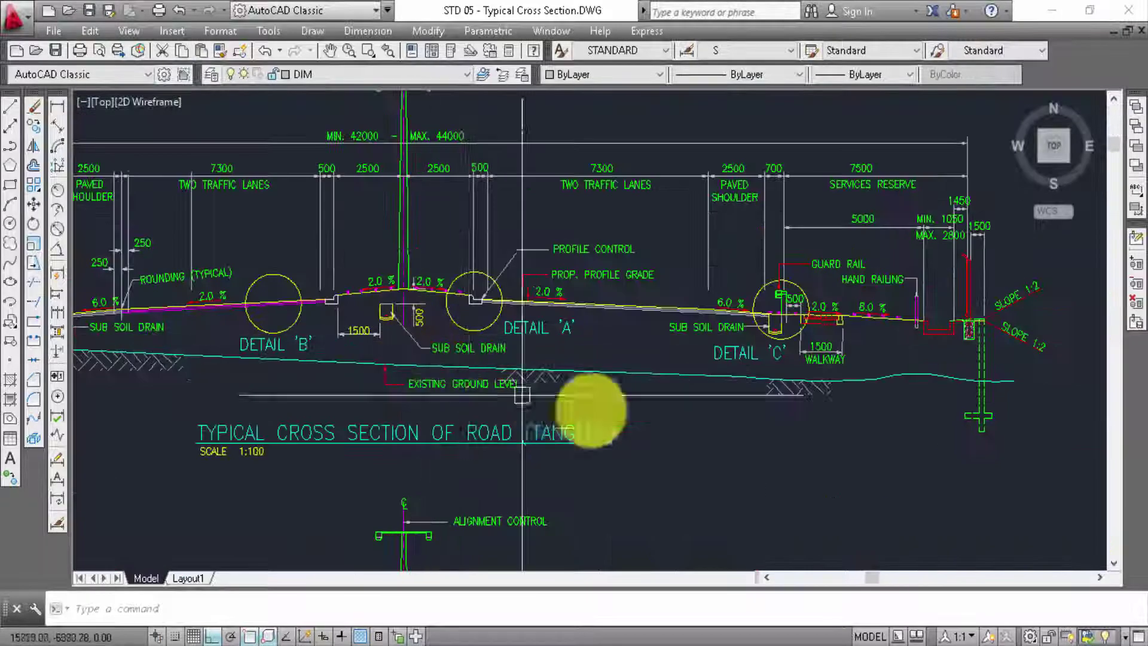
pyautogui.scroll(1, 448, 414)
pyautogui.scroll(2, 428, 293)
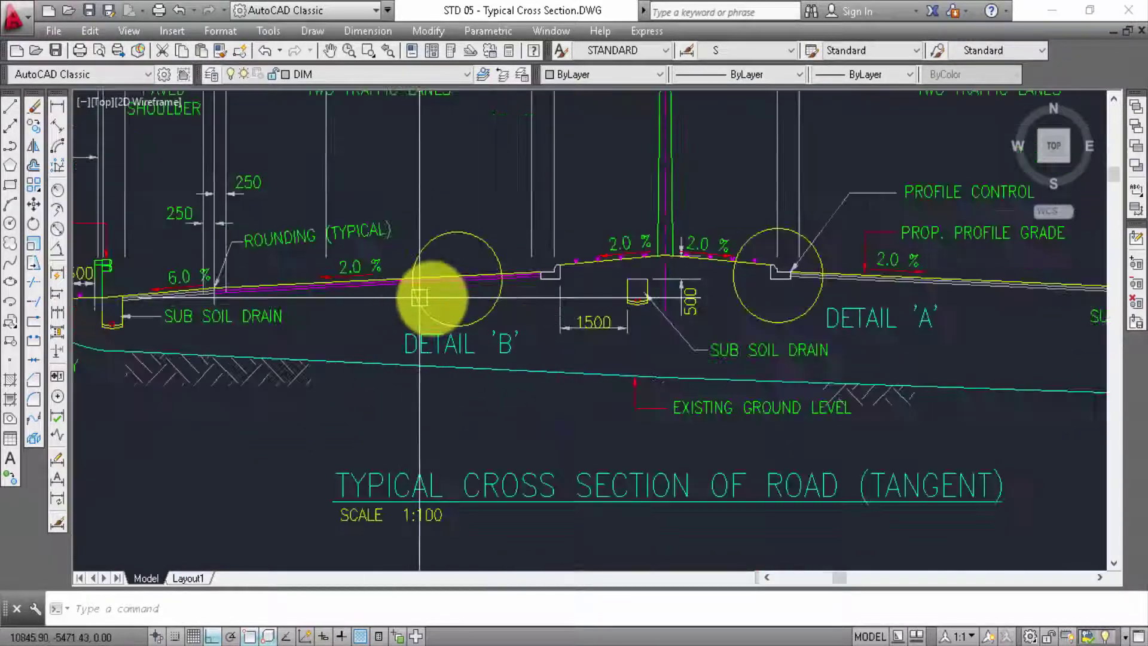
pyautogui.scroll(-3, 417, 244)
# - Pan past the median detail and walkway section to Detail 'B' and its pavement layers
pyautogui.moveTo(927, 307); pyautogui.dragTo(645, 308, button='middle')
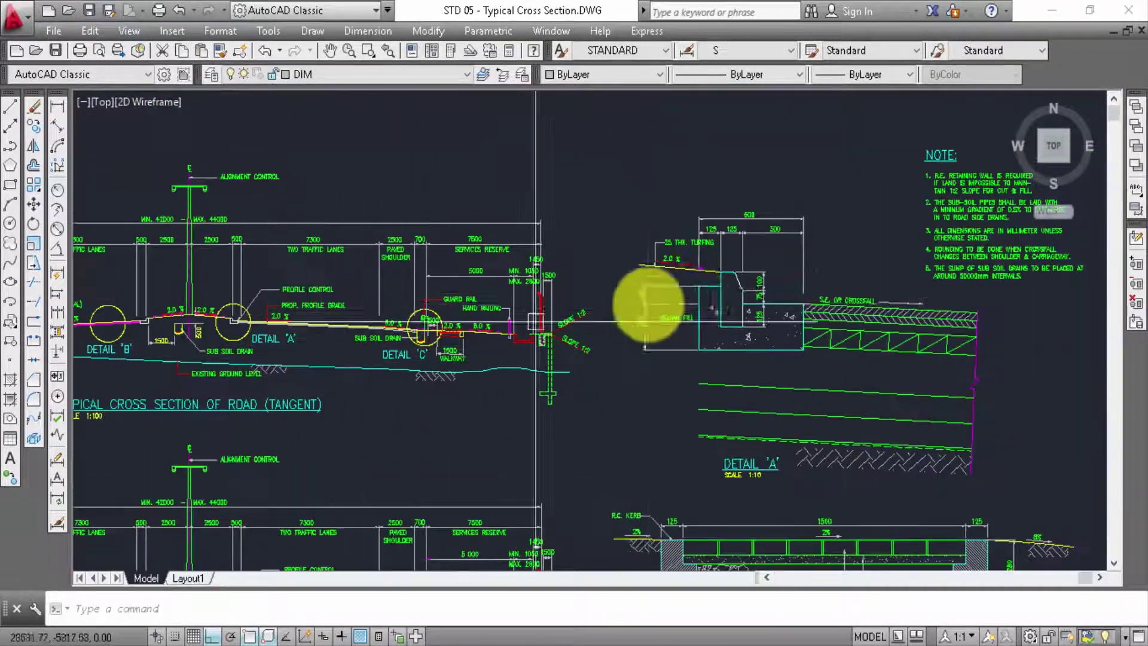
pyautogui.scroll(4, 817, 344)
pyautogui.scroll(-5, 817, 344)
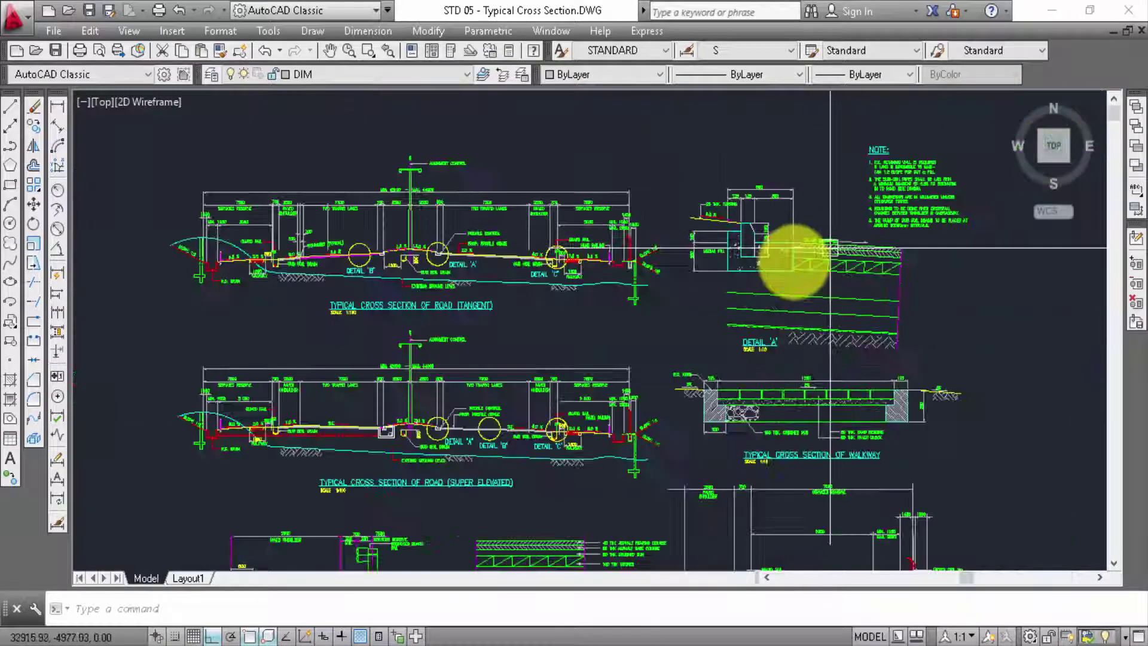
pyautogui.scroll(4, 594, 295)
pyautogui.scroll(2, 589, 422)
pyautogui.moveTo(653, 390); pyautogui.dragTo(115, 410, button='middle')
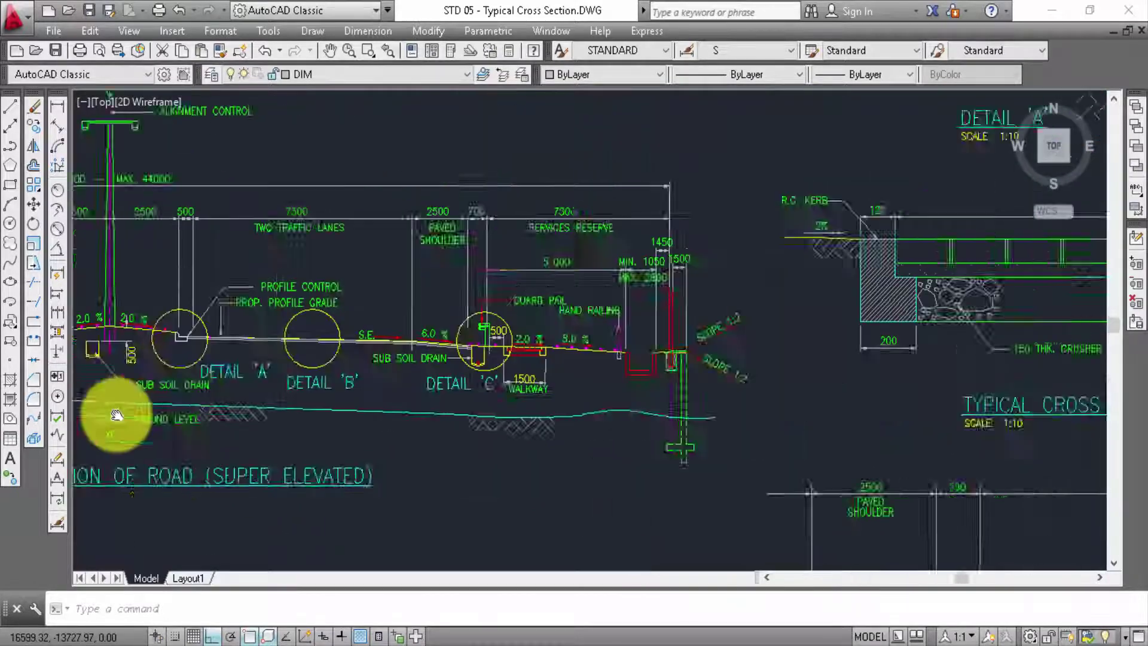
pyautogui.scroll(2, 440, 397)
pyautogui.scroll(-2, 529, 404)
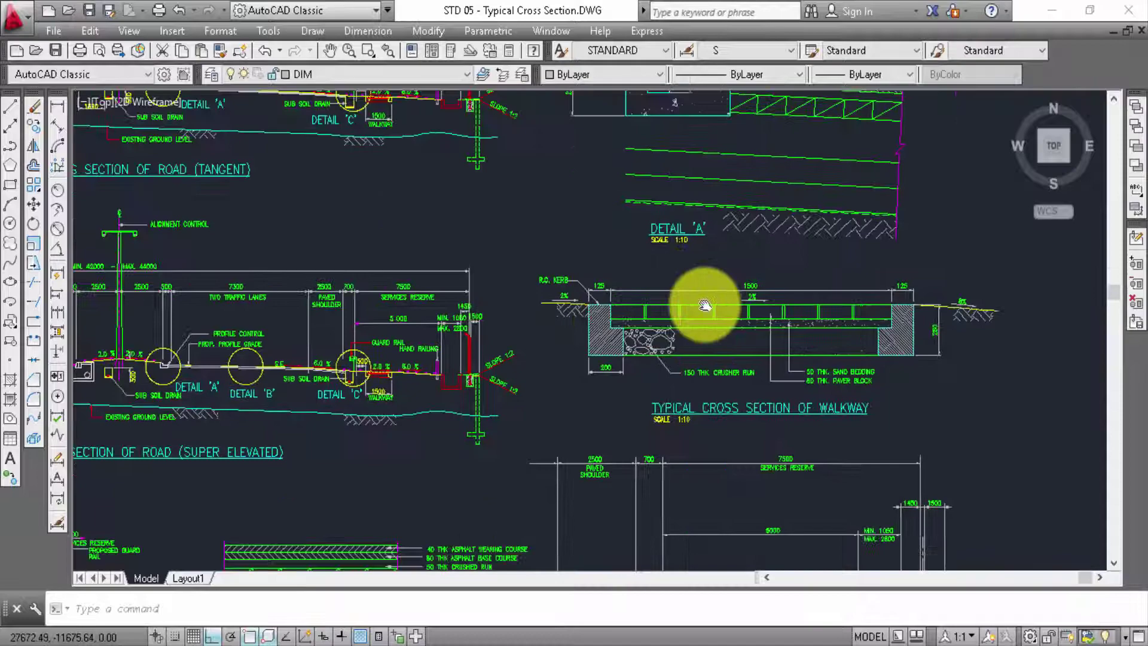
pyautogui.scroll(1, 699, 323)
pyautogui.moveTo(692, 341); pyautogui.dragTo(574, 362, button='middle')
# - Zoom into Detail 'B' and pan down its layer labels to GEOTEXTILE, SUB-GRADE and the title
pyautogui.scroll(2, 678, 397)
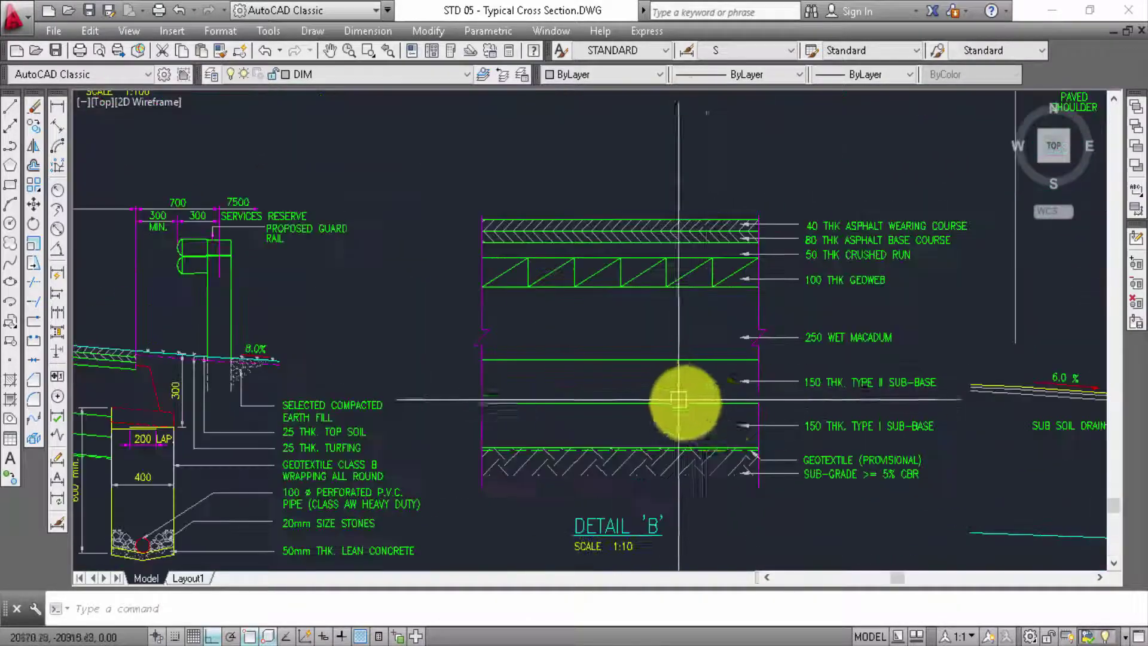
pyautogui.scroll(2, 837, 257)
pyautogui.moveTo(851, 297); pyautogui.dragTo(747, 331, button='middle')
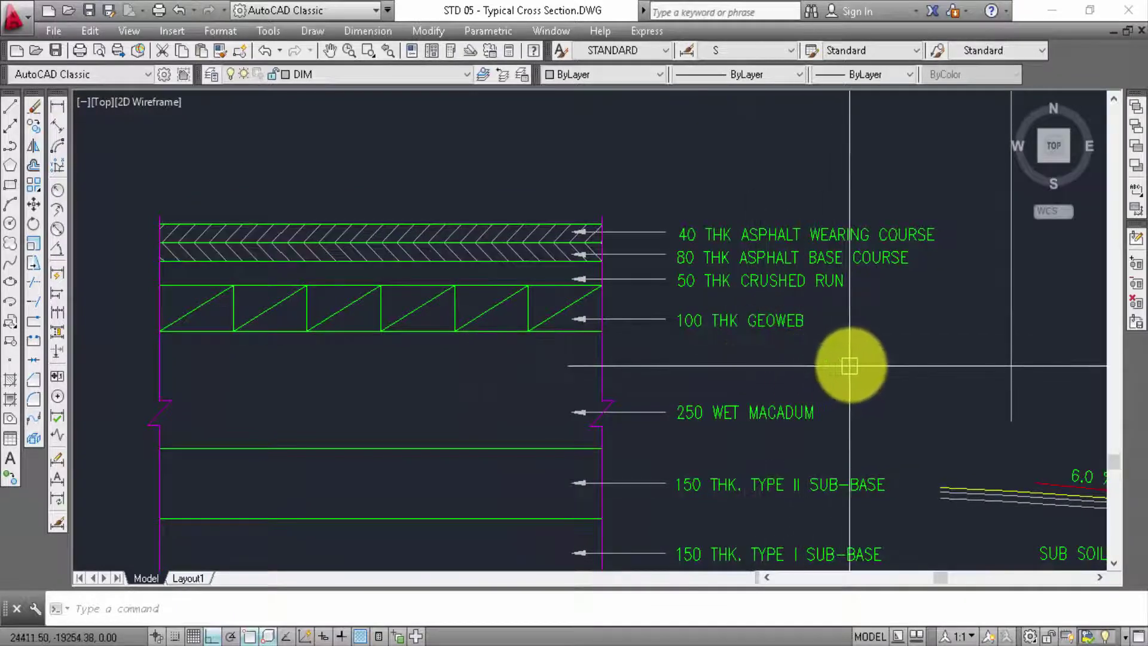
pyautogui.moveTo(917, 365)
pyautogui.mouseDown(button='middle')
pyautogui.moveTo(843, 352)
pyautogui.moveTo(799, 311)
pyautogui.mouseUp(button='middle')
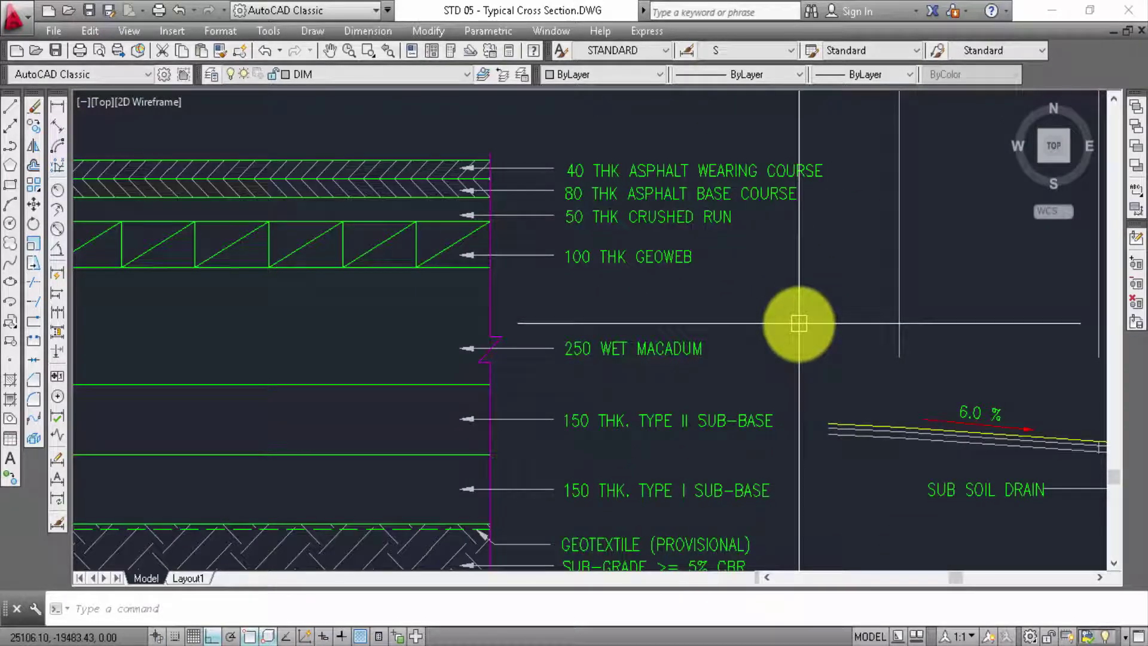
pyautogui.moveTo(799, 323)
pyautogui.mouseDown(button='middle')
pyautogui.moveTo(783, 274)
pyautogui.moveTo(780, 290)
pyautogui.moveTo(786, 257)
pyautogui.mouseUp(button='middle')
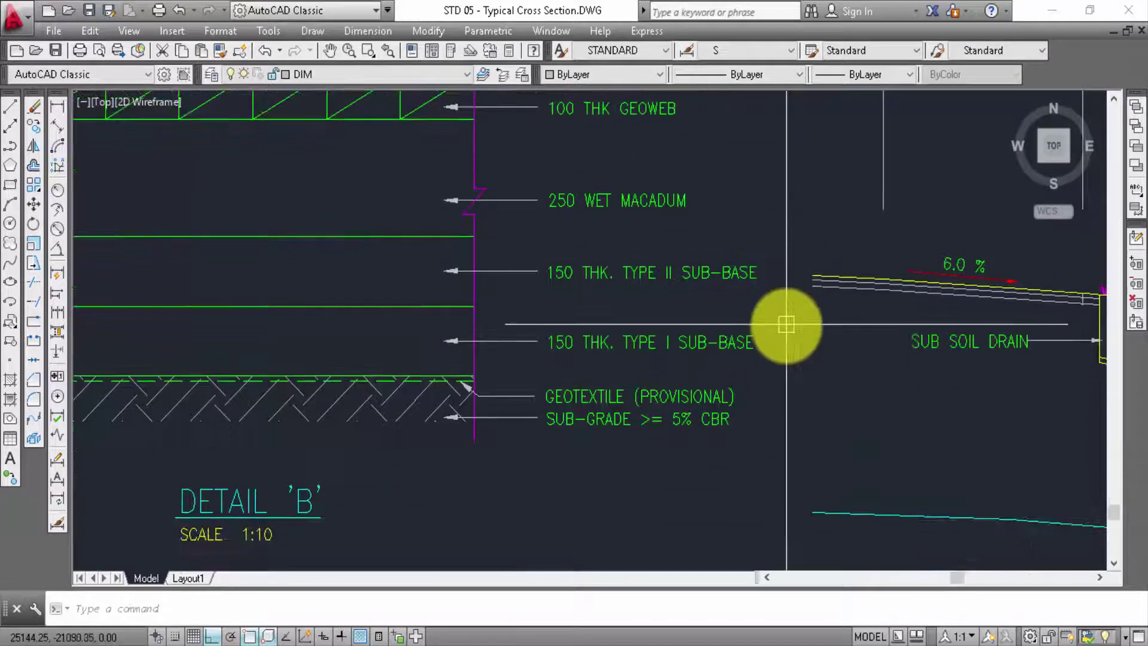
pyautogui.moveTo(793, 329); pyautogui.dragTo(762, 328, button='middle')
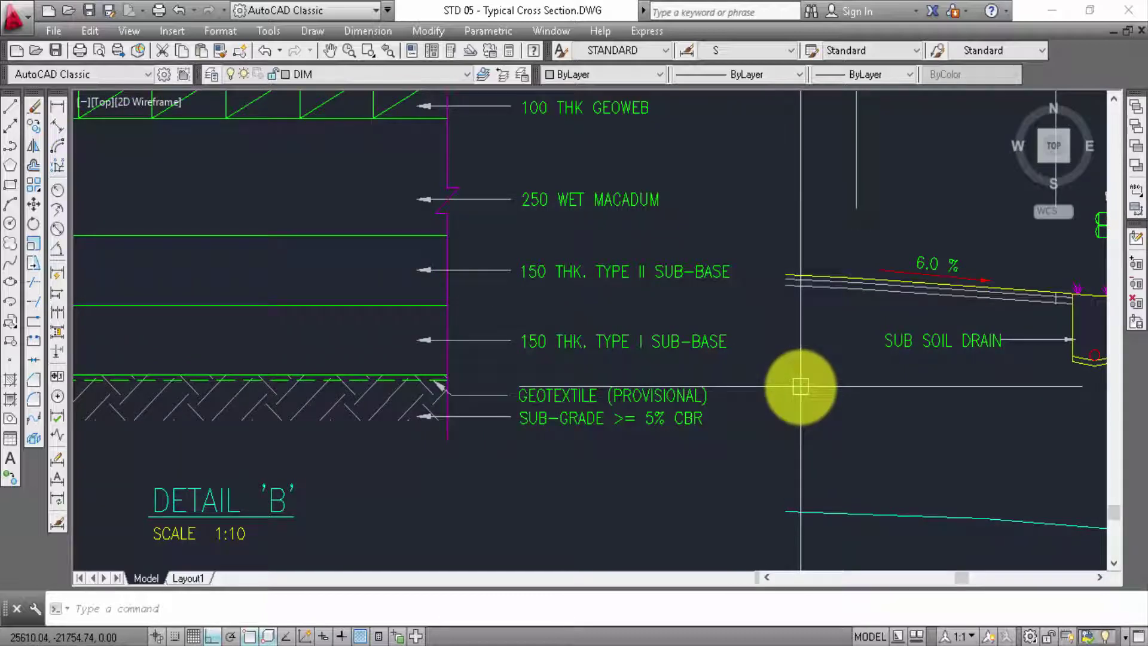
pyautogui.moveTo(789, 379)
pyautogui.mouseDown(button='middle')
pyautogui.moveTo(748, 351)
pyautogui.moveTo(745, 365)
pyautogui.mouseUp(button='middle')
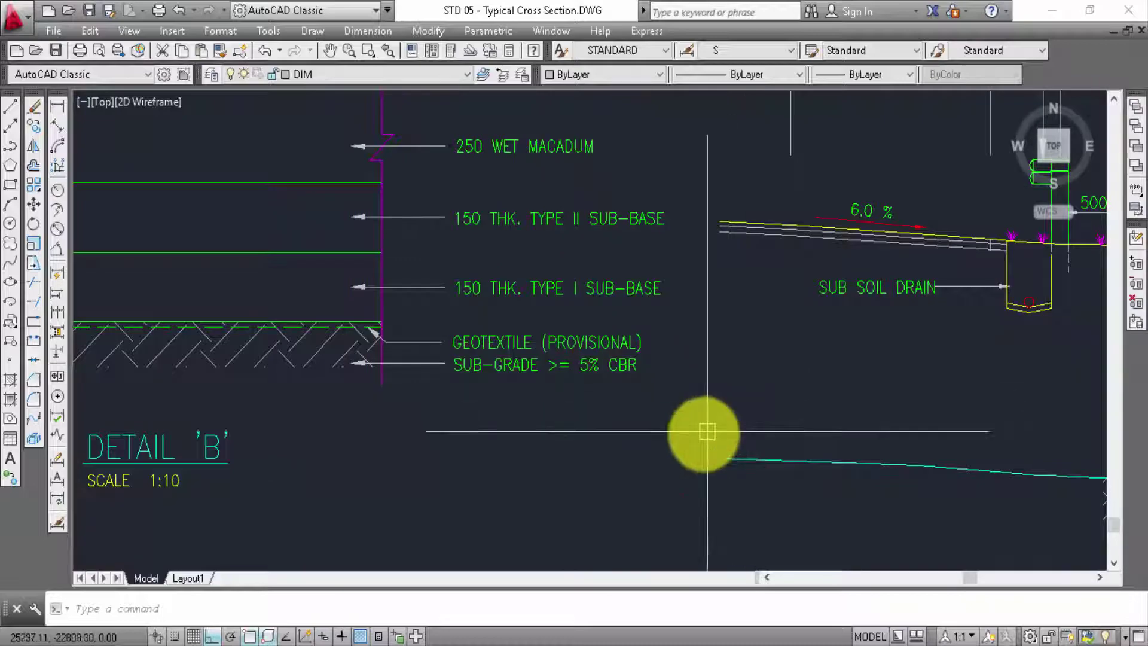
pyautogui.moveTo(705, 426); pyautogui.dragTo(735, 403, button='middle')
# - Zoom and pan to centre Detail 'B''s layer build-up
pyautogui.scroll(-3, 788, 342)
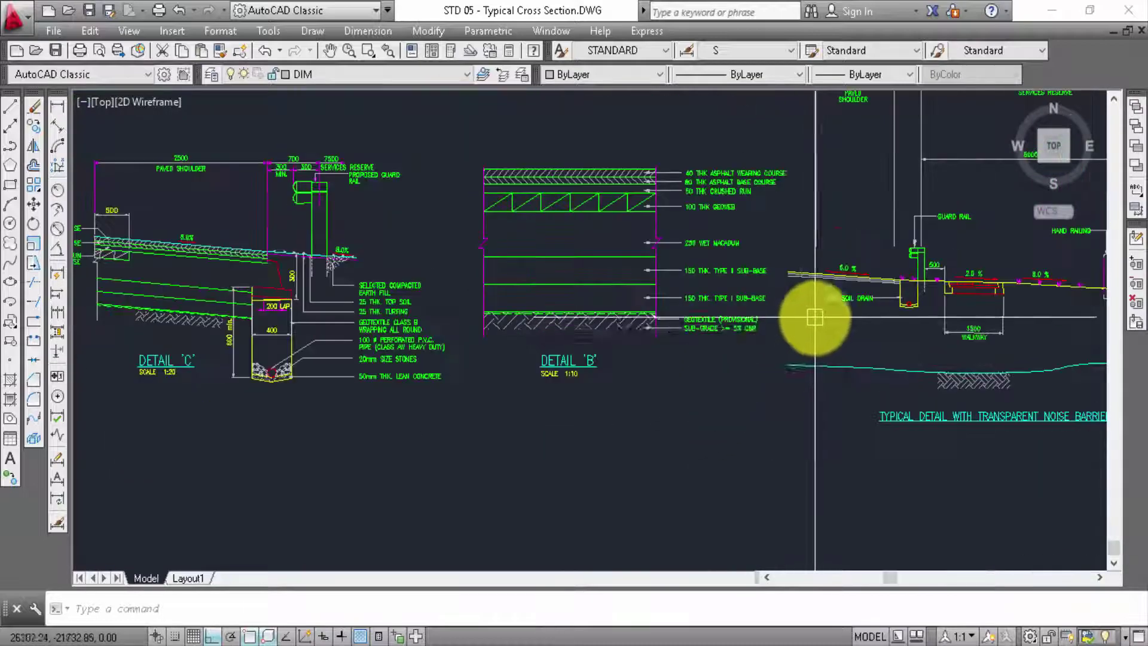
pyautogui.scroll(2, 635, 303)
pyautogui.moveTo(652, 384); pyautogui.dragTo(607, 395, button='middle')
pyautogui.scroll(2, 606, 395)
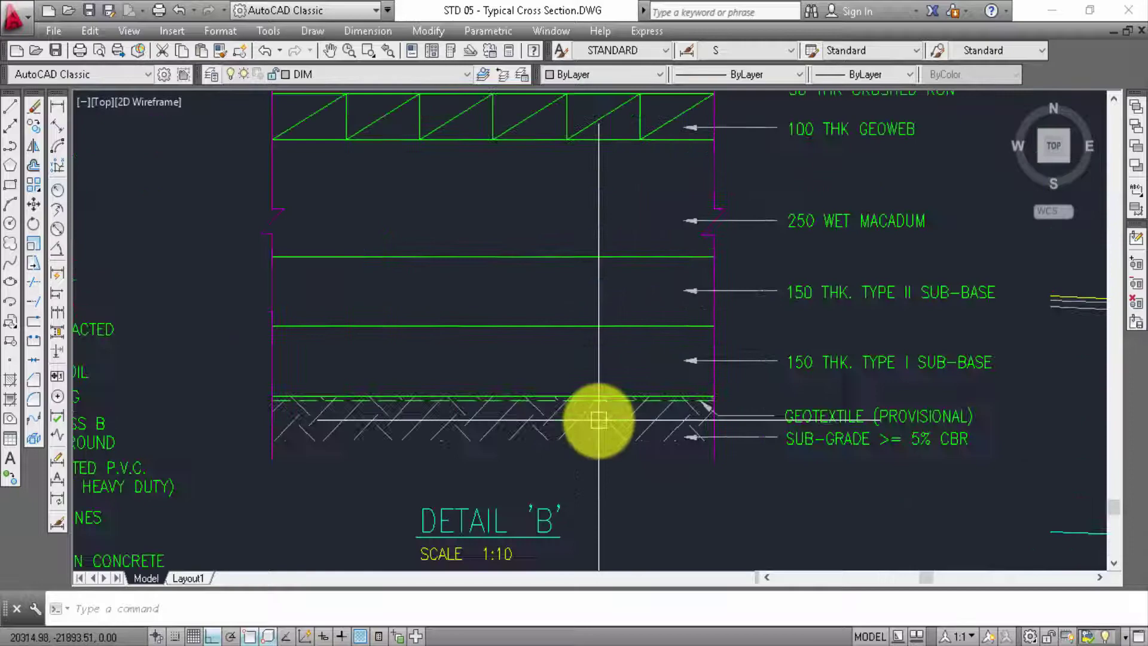
pyautogui.scroll(-5, 594, 405)
pyautogui.scroll(1, 492, 185)
pyautogui.scroll(5, 551, 195)
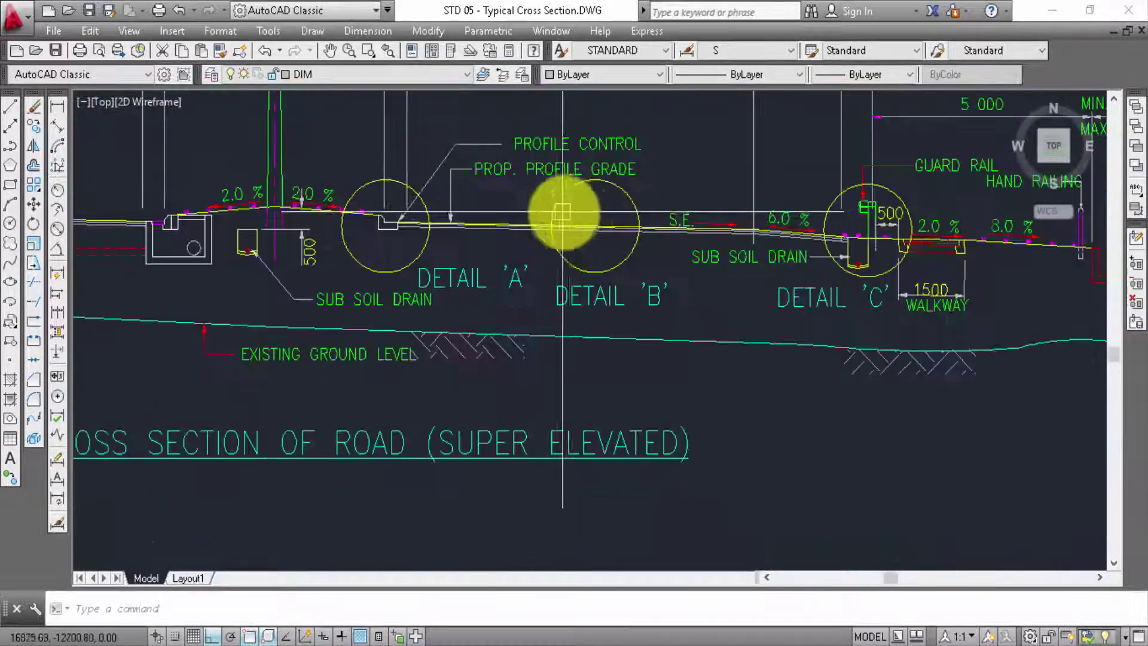
pyautogui.scroll(-1, 520, 231)
pyautogui.scroll(-4, 526, 216)
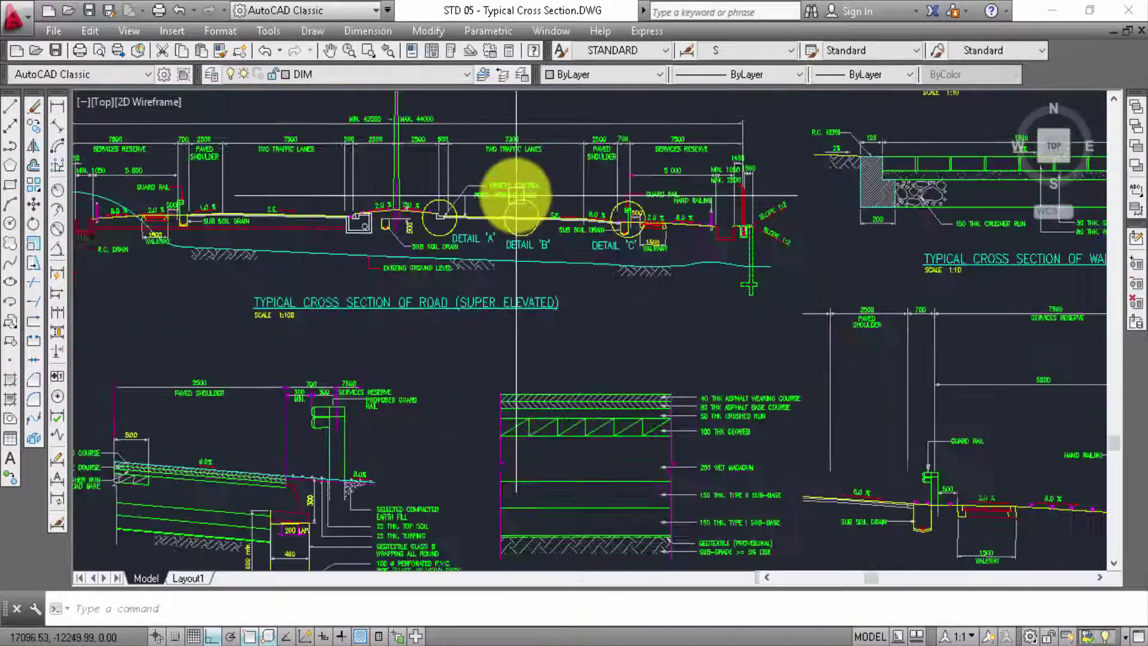
pyautogui.scroll(4, 505, 341)
pyautogui.moveTo(542, 415); pyautogui.dragTo(510, 343, button='middle')
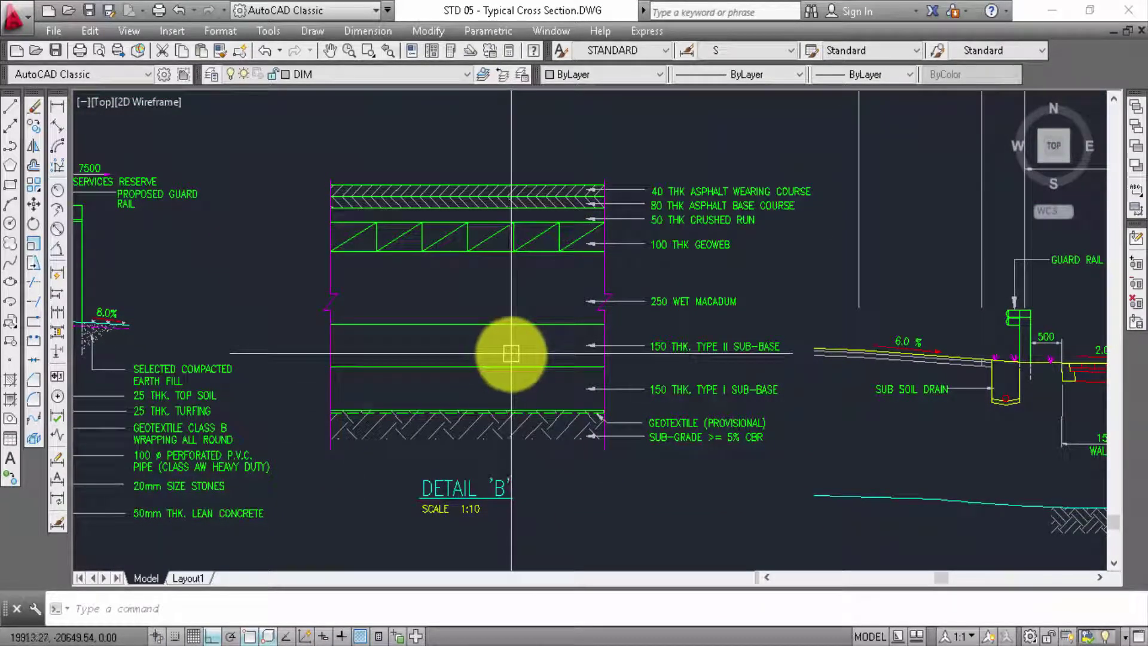
# - Adjust the zoom to frame Detail 'C' at SCALE 1:20 beside Detail 'B'
pyautogui.scroll(-6, 541, 372)
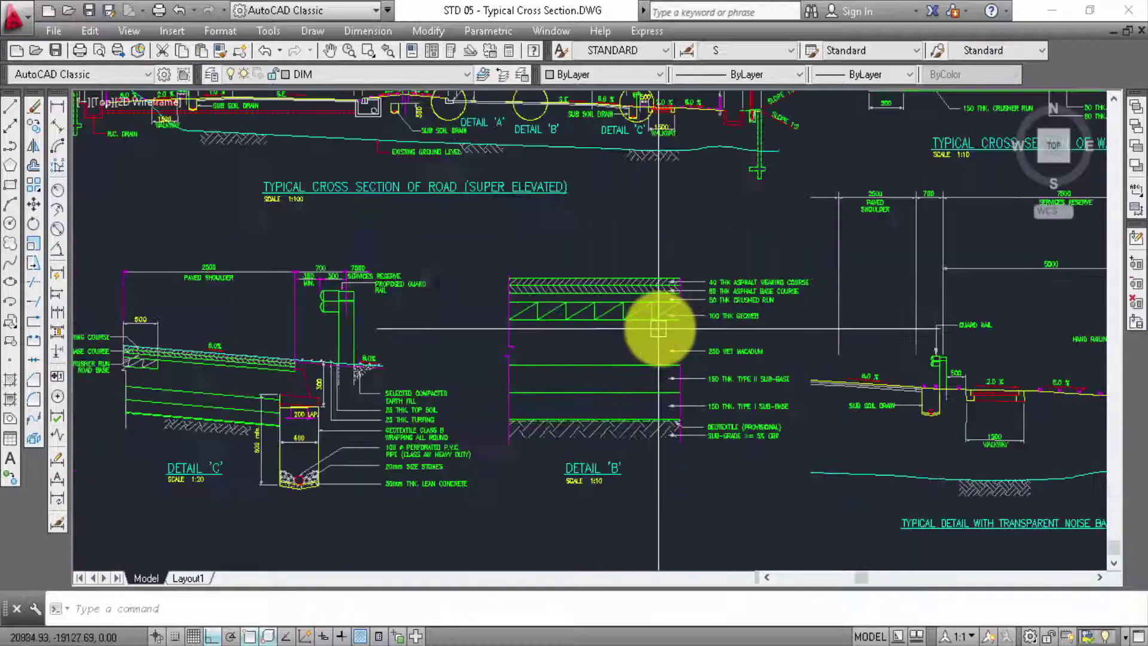
pyautogui.scroll(5, 597, 341)
pyautogui.scroll(-1, 589, 256)
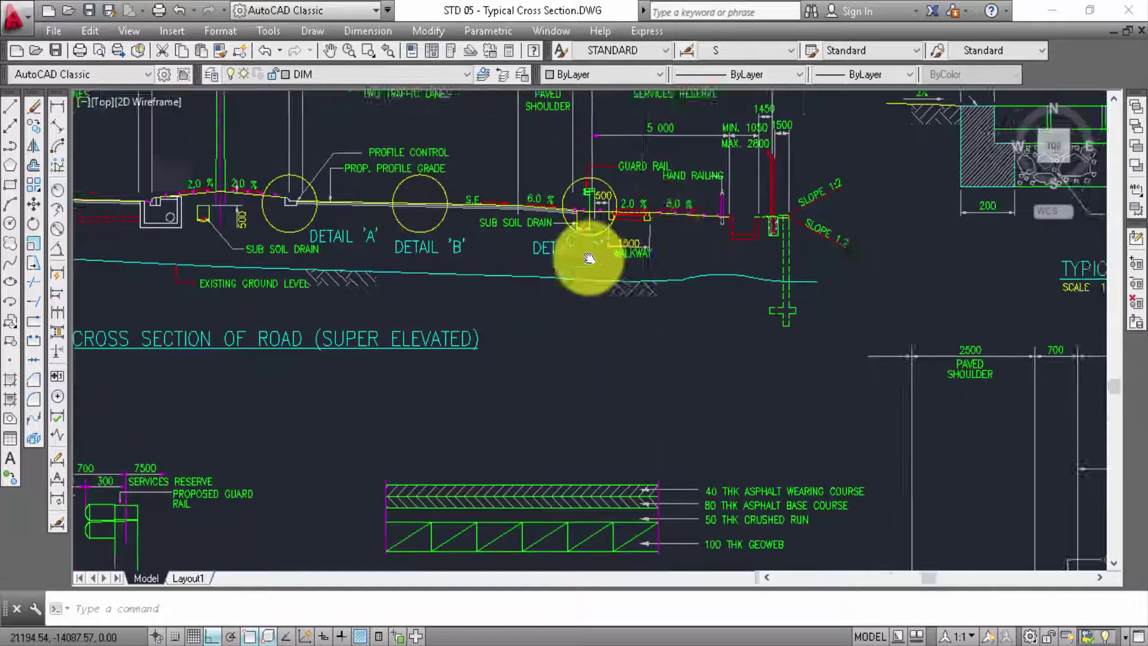
pyautogui.scroll(-3, 589, 256)
pyautogui.scroll(3, 574, 307)
pyautogui.scroll(1, 402, 154)
pyautogui.scroll(-2, 499, 208)
pyautogui.scroll(-1, 500, 208)
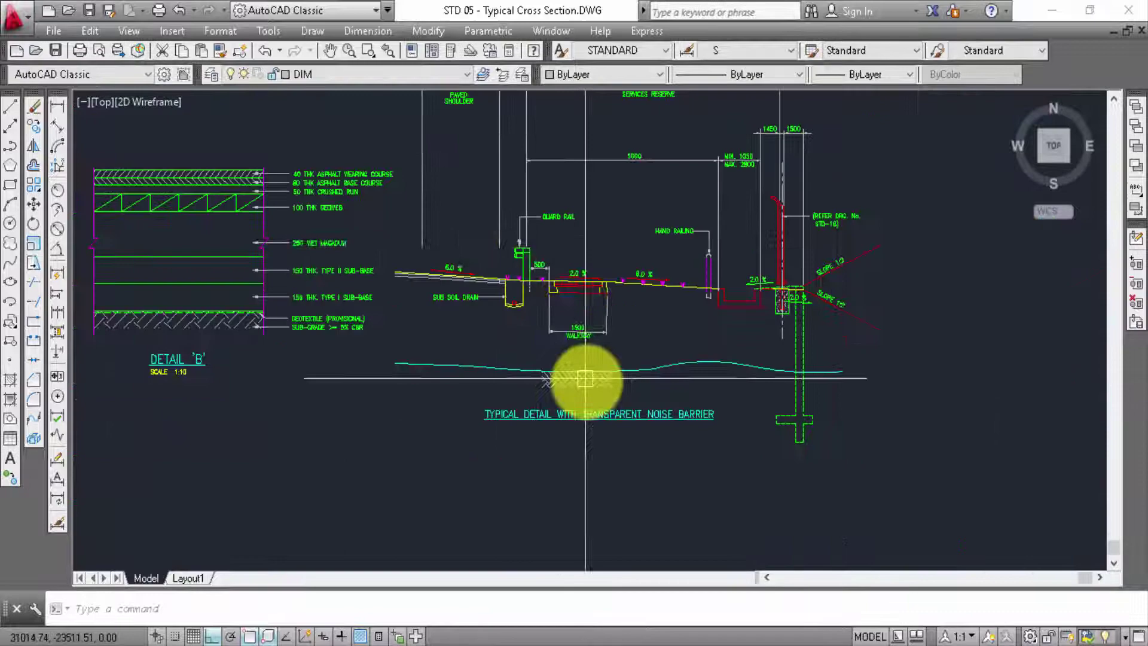
pyautogui.scroll(2, 584, 379)
pyautogui.scroll(-2, 712, 264)
# - Zoom into Details 'C' and 'B' and re-centre on Detail 'C'
pyautogui.moveTo(479, 323)
pyautogui.mouseDown(button='middle')
pyautogui.moveTo(495, 335)
pyautogui.moveTo(586, 302)
pyautogui.mouseUp(button='middle')
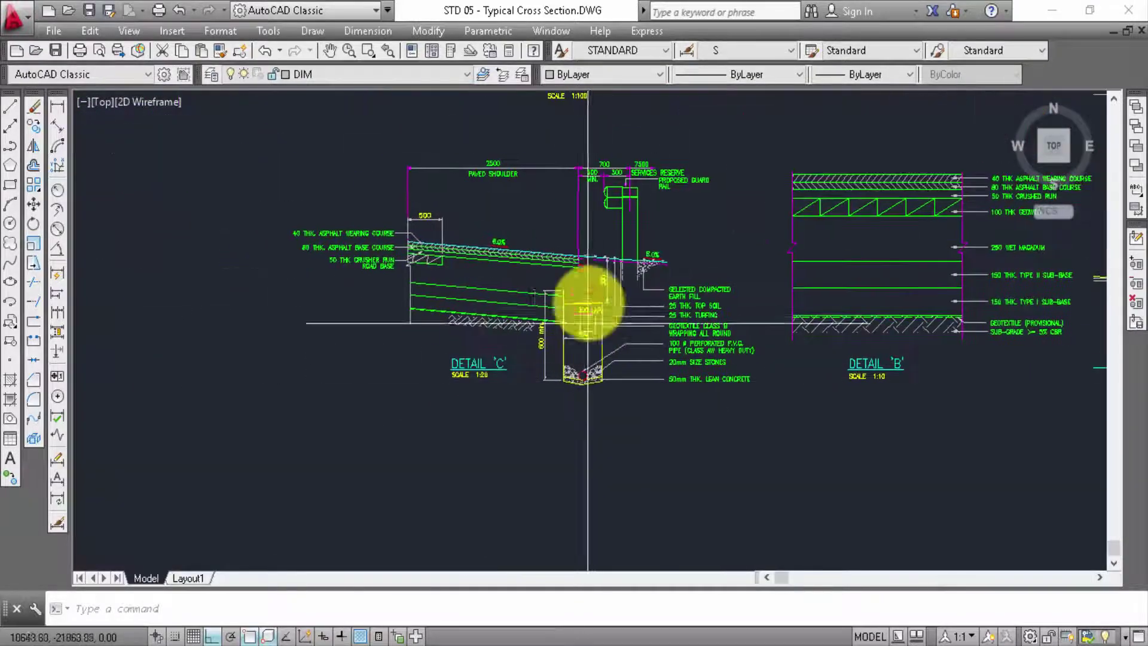
pyautogui.scroll(1, 530, 277)
pyautogui.scroll(1, 563, 289)
pyautogui.scroll(3, 517, 303)
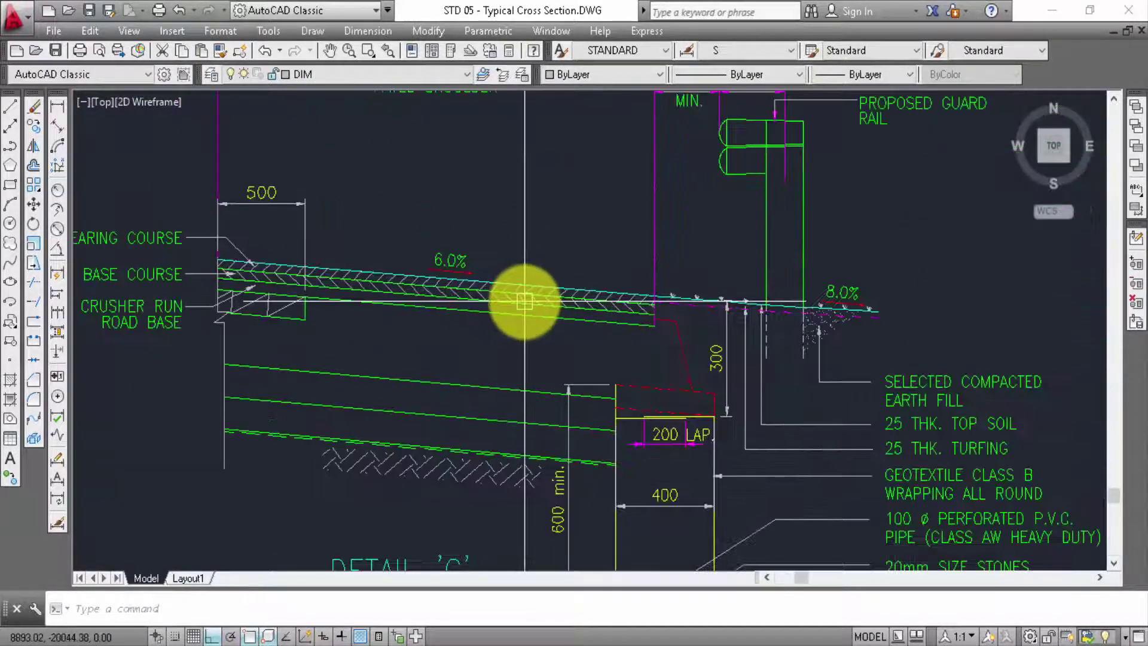
pyautogui.scroll(-2, 521, 301)
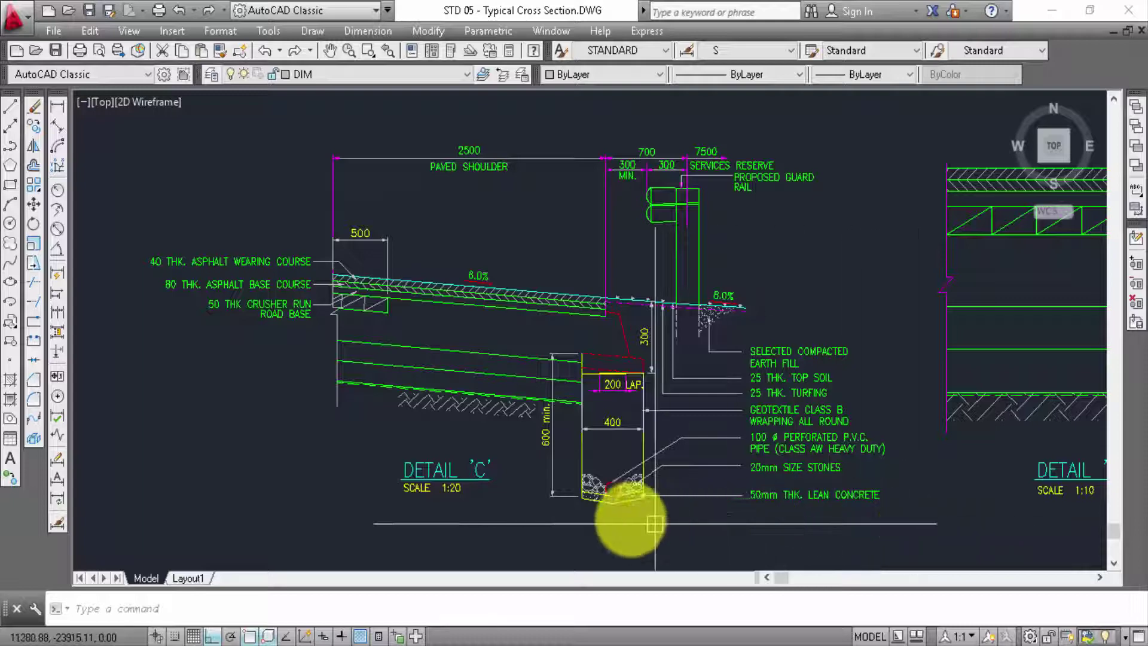
pyautogui.moveTo(635, 520); pyautogui.dragTo(679, 525, button='middle')
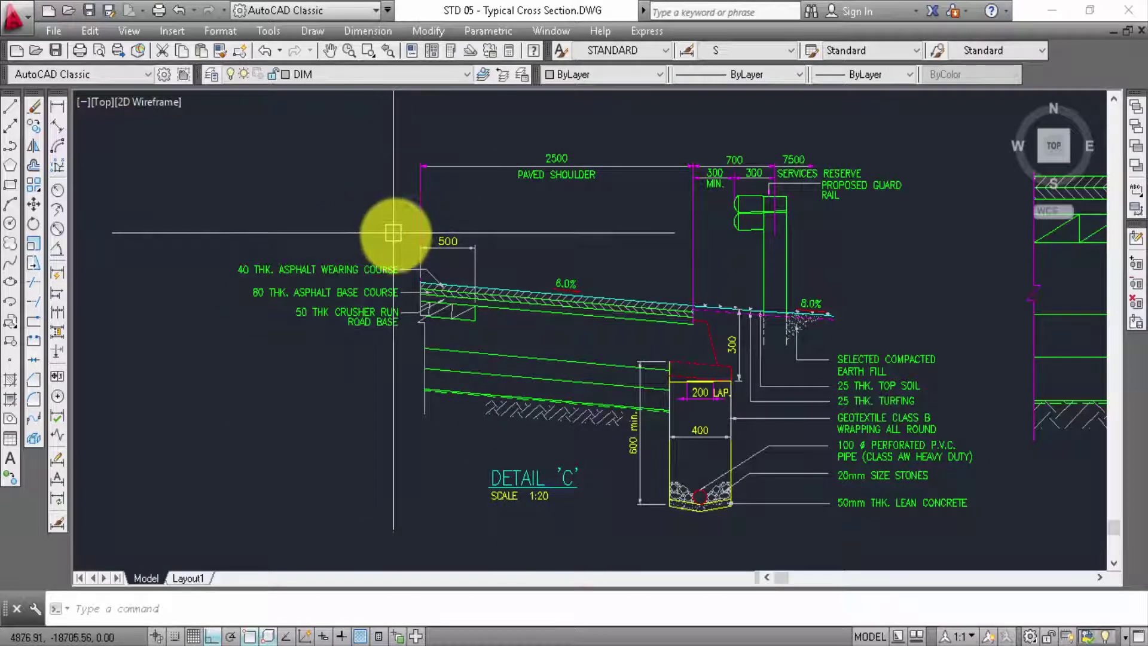
pyautogui.scroll(1, 354, 251)
pyautogui.scroll(-1, 371, 277)
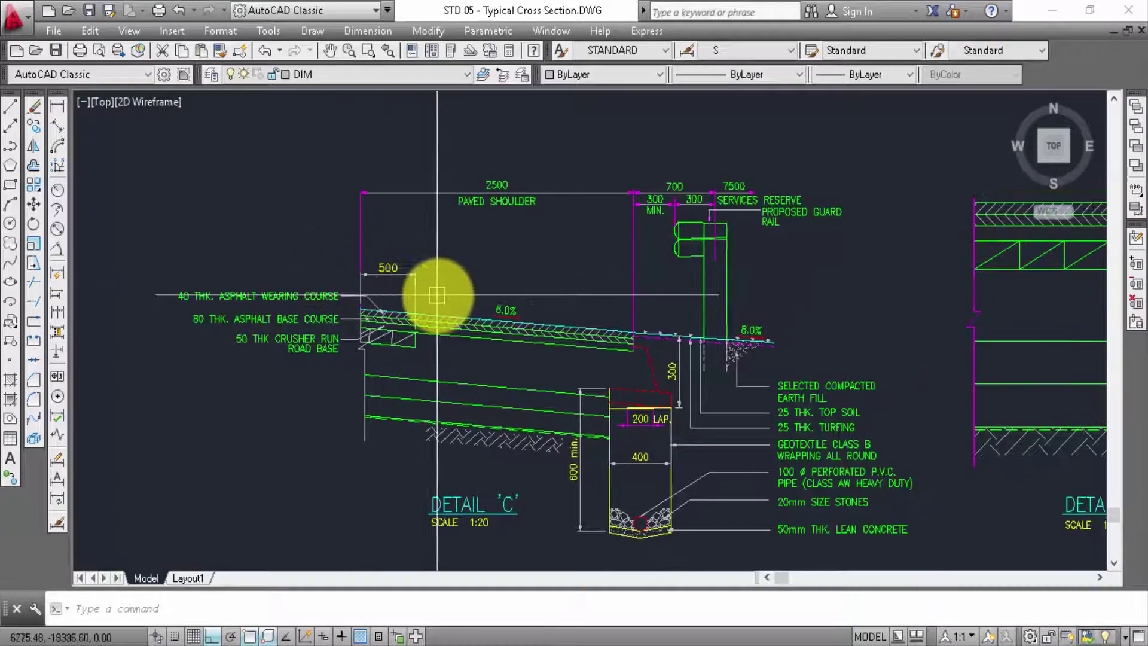
pyautogui.moveTo(437, 295)
pyautogui.mouseDown(button='middle')
pyautogui.moveTo(290, 281)
pyautogui.moveTo(249, 256)
pyautogui.mouseUp(button='middle')
pyautogui.scroll(-2, 248, 256)
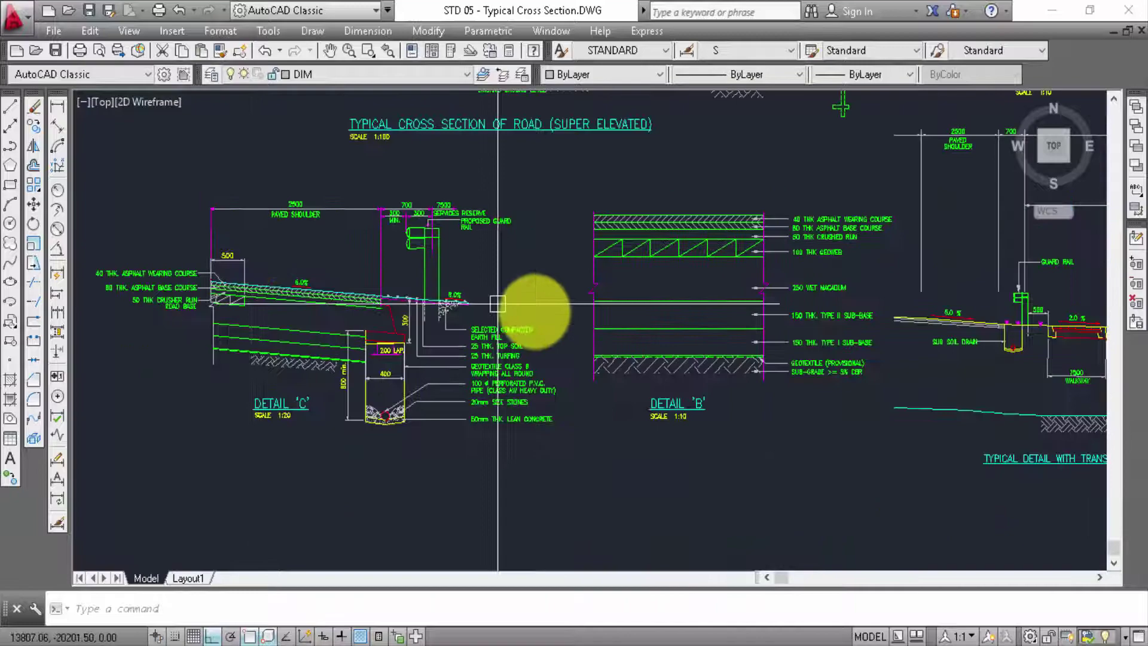
# - Pan across to the transparent noise-barrier detail
pyautogui.moveTo(497, 303); pyautogui.dragTo(461, 303, button='middle')
pyautogui.scroll(2, 794, 410)
pyautogui.moveTo(891, 415)
pyautogui.mouseDown(button='middle')
pyautogui.moveTo(692, 410)
pyautogui.moveTo(672, 458)
pyautogui.mouseUp(button='middle')
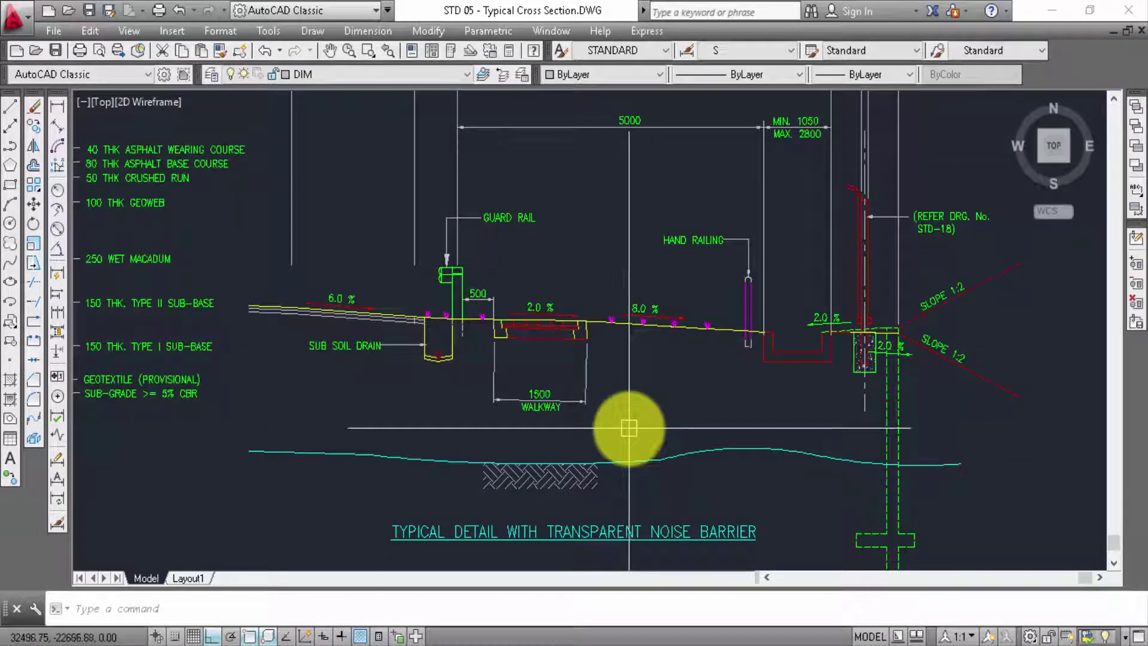
pyautogui.scroll(-3, 679, 313)
# - Zoom back onto Detail 'C''s 400-wide drain wrapped in geotextile class B with 200 LAP
pyautogui.moveTo(679, 312); pyautogui.dragTo(717, 338, button='middle')
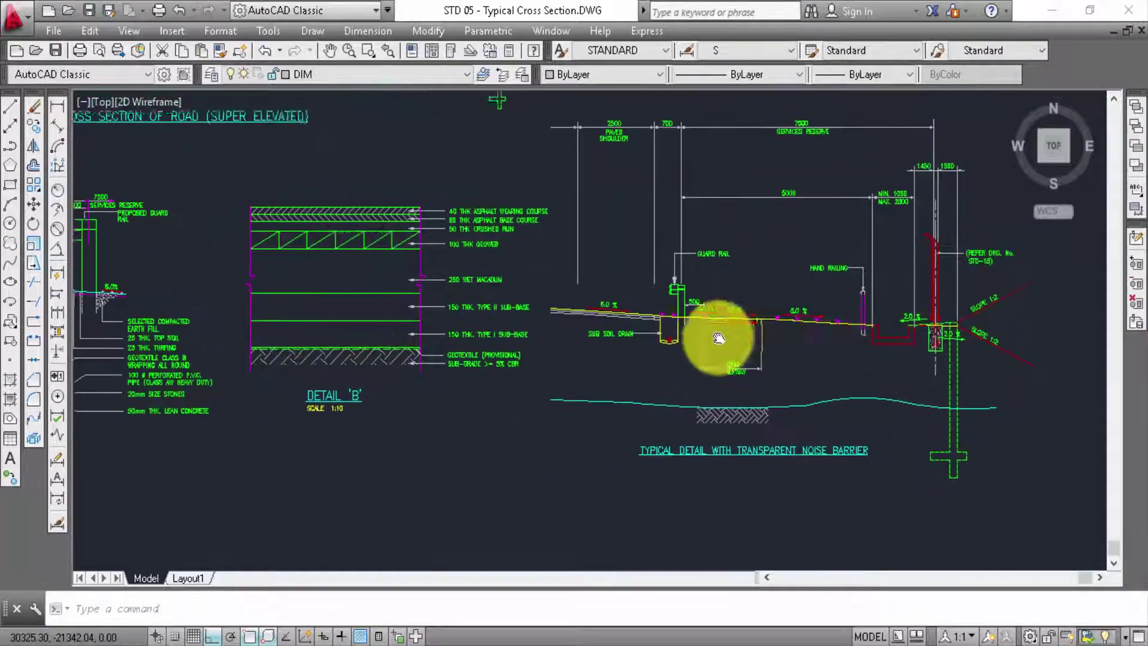
pyautogui.scroll(2, 453, 379)
pyautogui.scroll(2, 418, 371)
pyautogui.scroll(1, 622, 456)
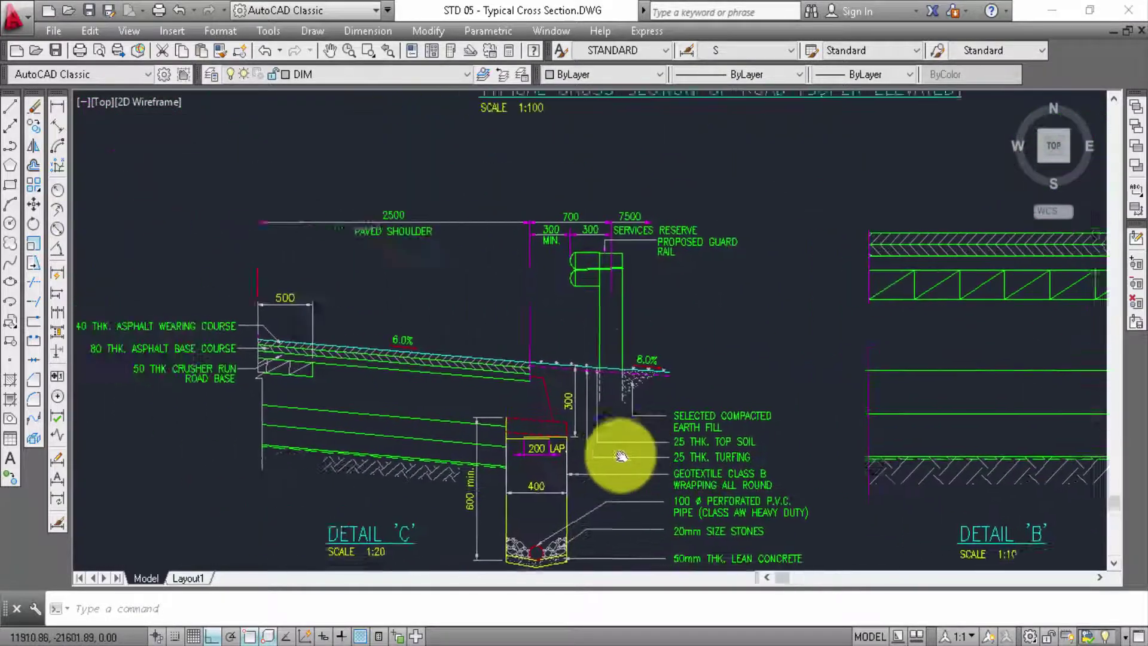
pyautogui.moveTo(622, 456); pyautogui.dragTo(637, 447, button='middle')
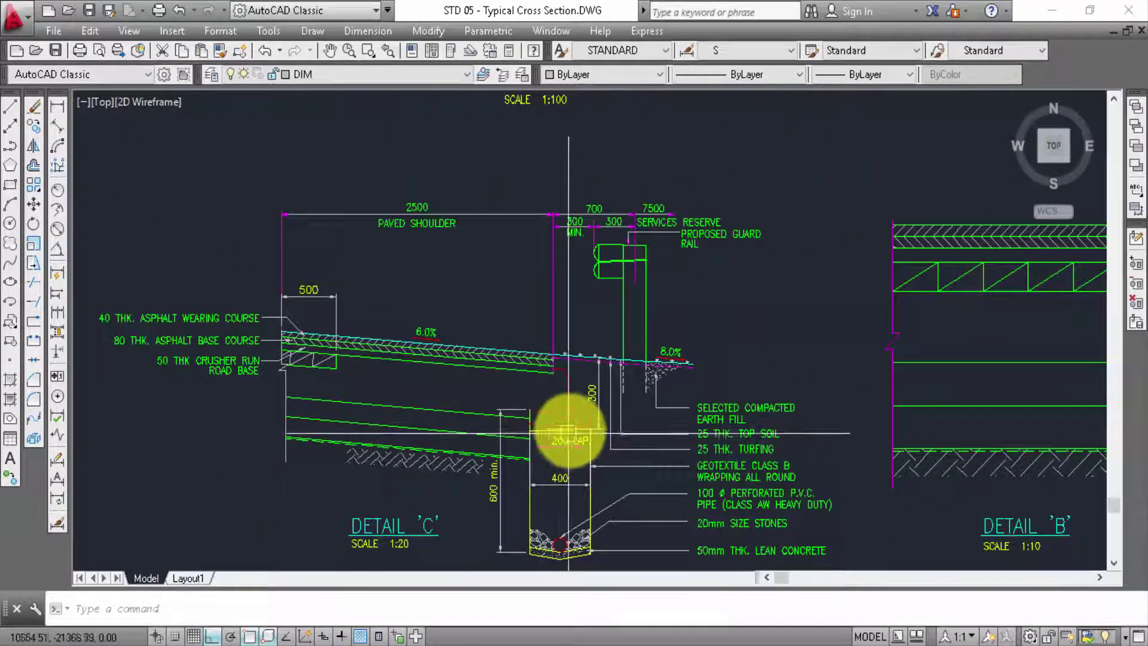
pyautogui.moveTo(589, 398); pyautogui.dragTo(601, 391, button='middle')
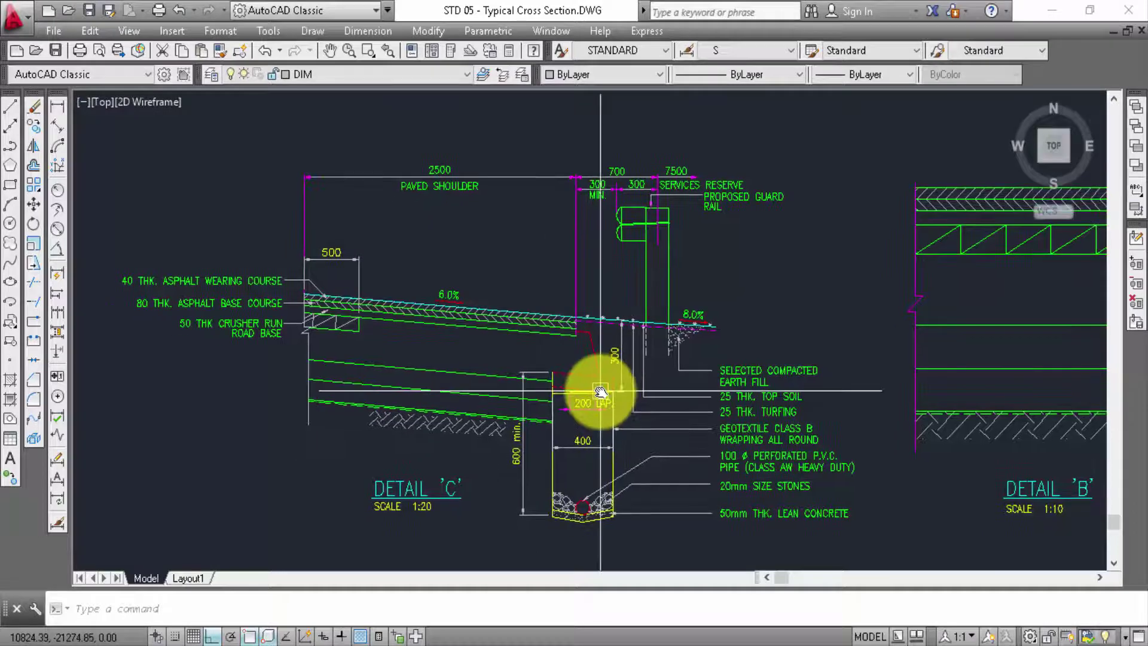
pyautogui.moveTo(600, 391)
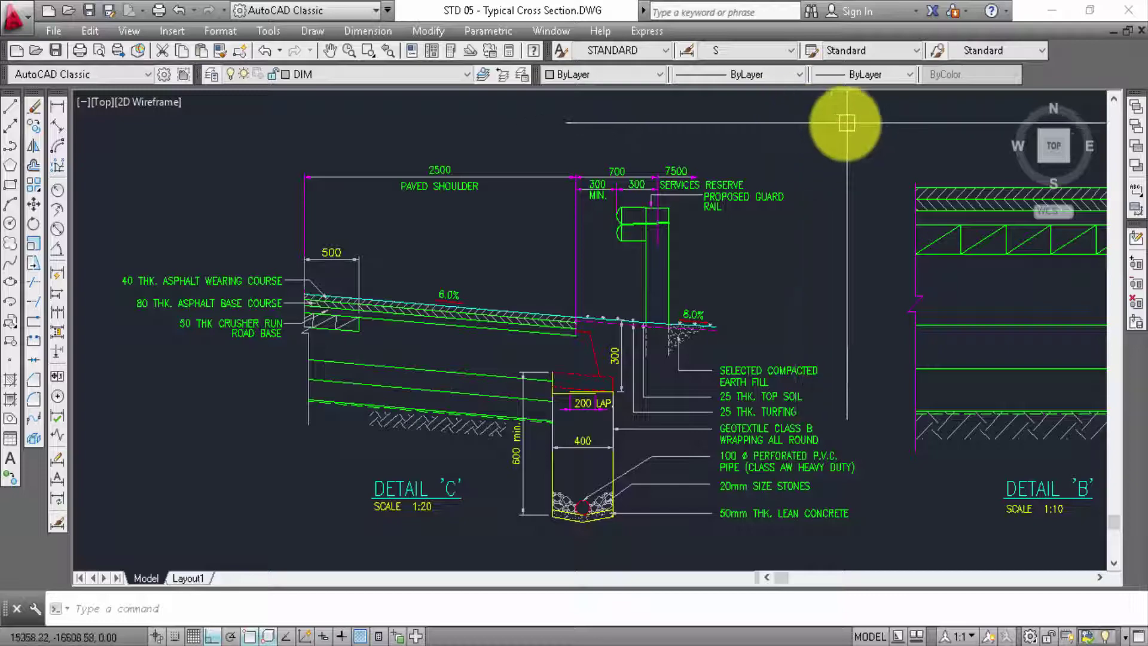
# - Pan past Detail B to the transparent noise barrier detail with its dimensions and title
pyautogui.moveTo(846, 123)
pyautogui.mouseDown(button='middle')
pyautogui.moveTo(826, 141)
pyautogui.moveTo(422, 98)
pyautogui.moveTo(493, 185)
pyautogui.moveTo(313, 232)
pyautogui.moveTo(154, 218)
pyautogui.moveTo(333, 257)
pyautogui.moveTo(192, 244)
pyautogui.moveTo(174, 256)
pyautogui.mouseUp(button='middle')
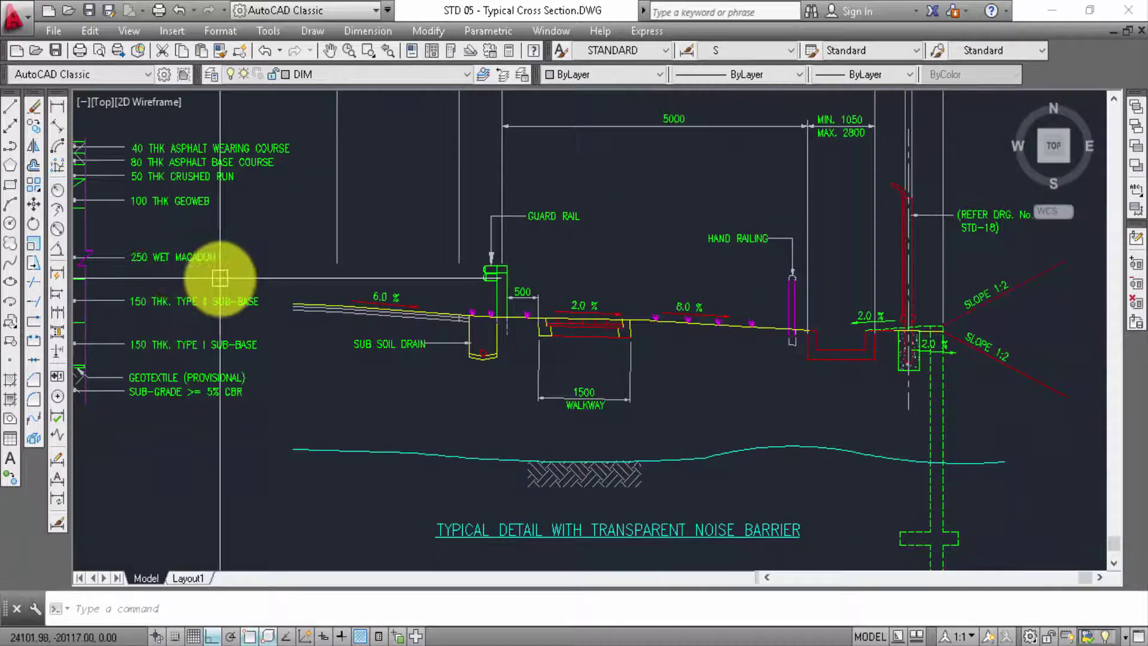
pyautogui.moveTo(310, 272)
pyautogui.mouseDown(button='middle')
pyautogui.moveTo(264, 310)
pyautogui.moveTo(302, 302)
pyautogui.moveTo(273, 405)
pyautogui.mouseUp(button='middle')
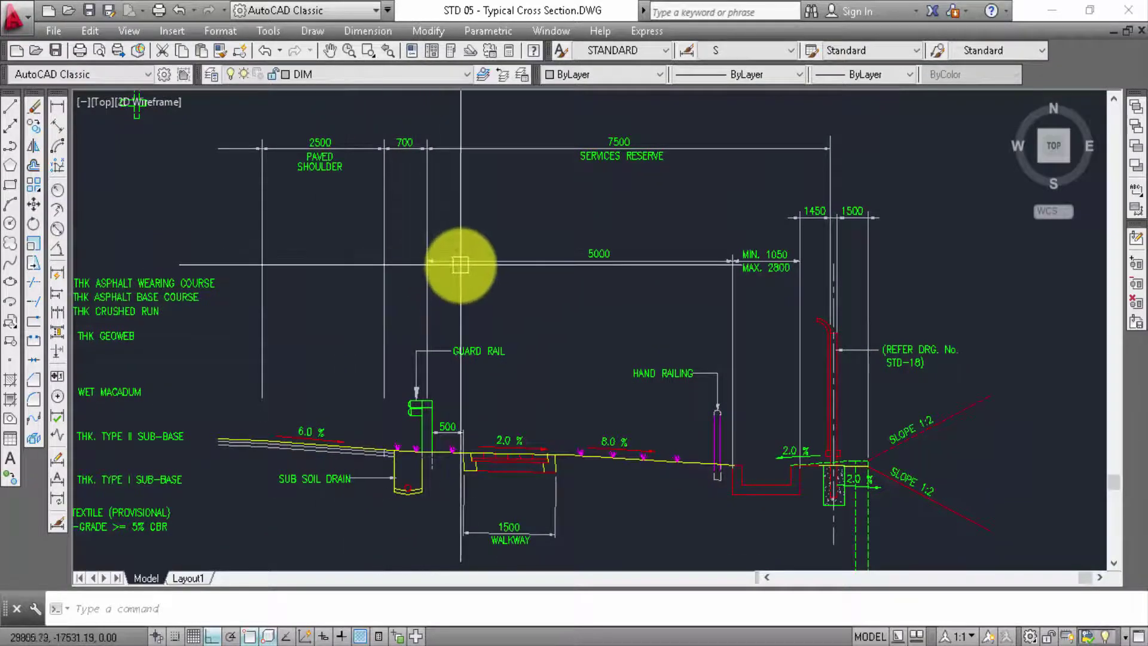
pyautogui.moveTo(494, 322)
pyautogui.mouseDown(button='middle')
pyautogui.moveTo(512, 320)
pyautogui.moveTo(516, 207)
pyautogui.mouseUp(button='middle')
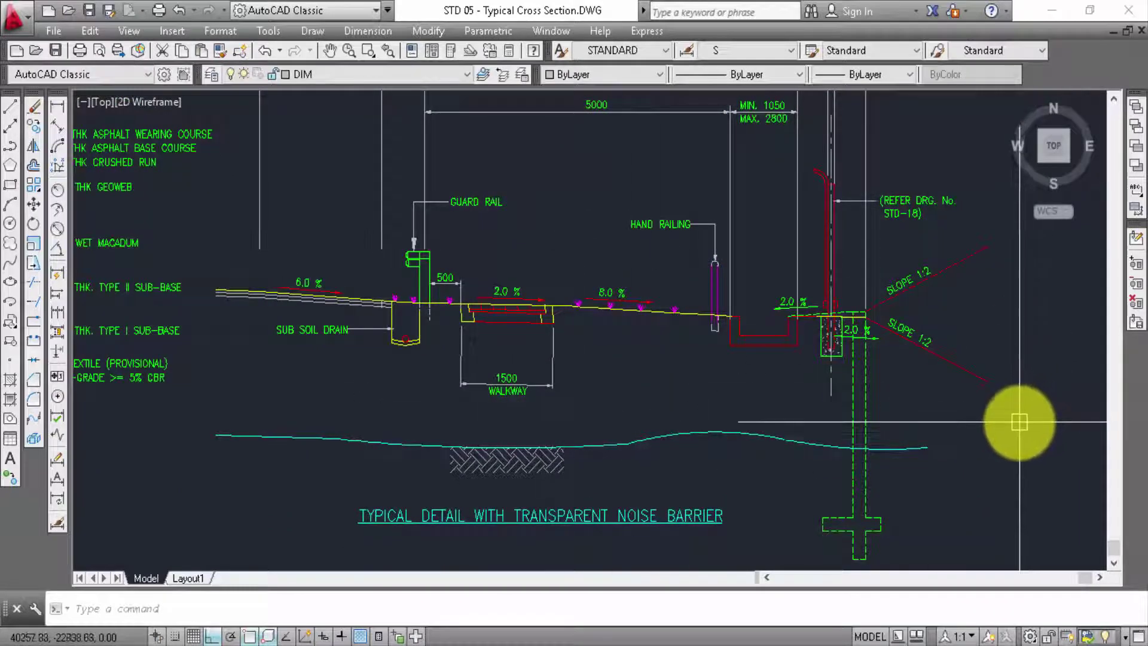
# - Zoom out to show the road, walkway and Detail B, then center the tangent road section
pyautogui.scroll(-2, 1020, 421)
pyautogui.moveTo(629, 332); pyautogui.dragTo(792, 413, button='middle')
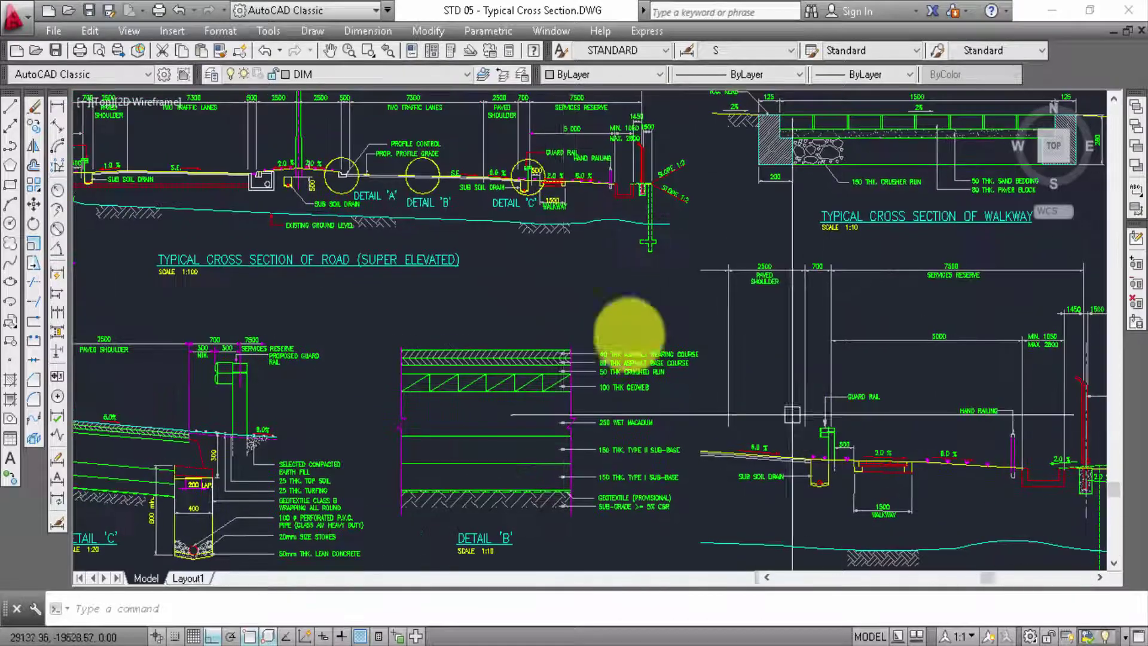
pyautogui.moveTo(510, 257); pyautogui.dragTo(700, 389, button='middle')
pyautogui.scroll(2, 328, 225)
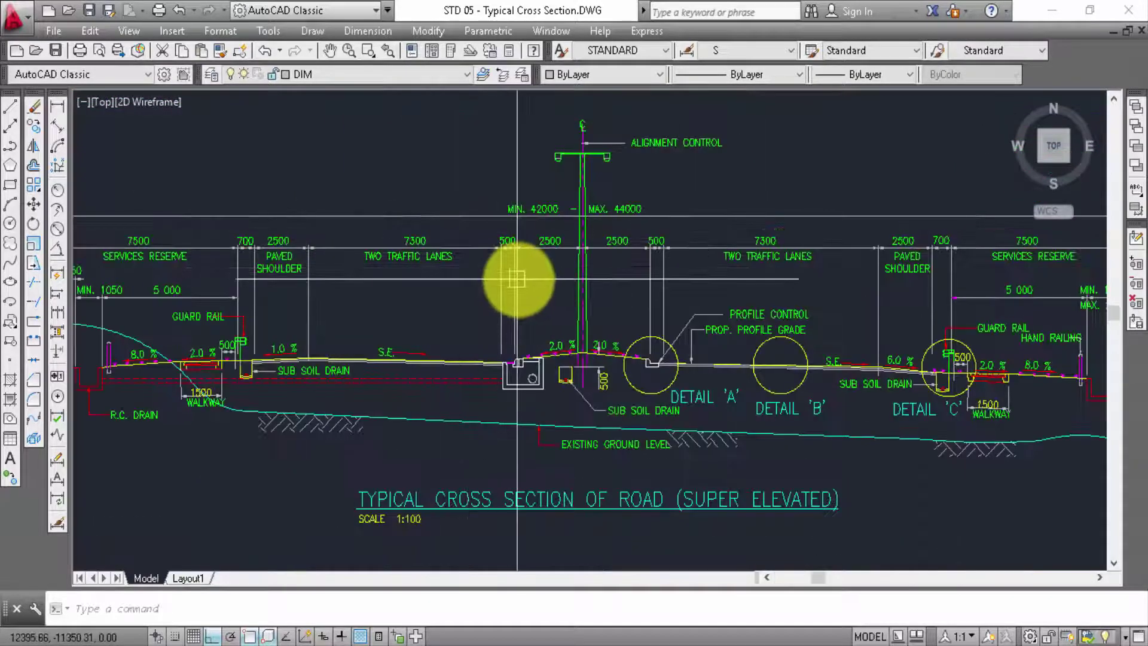
pyautogui.scroll(-4, 518, 278)
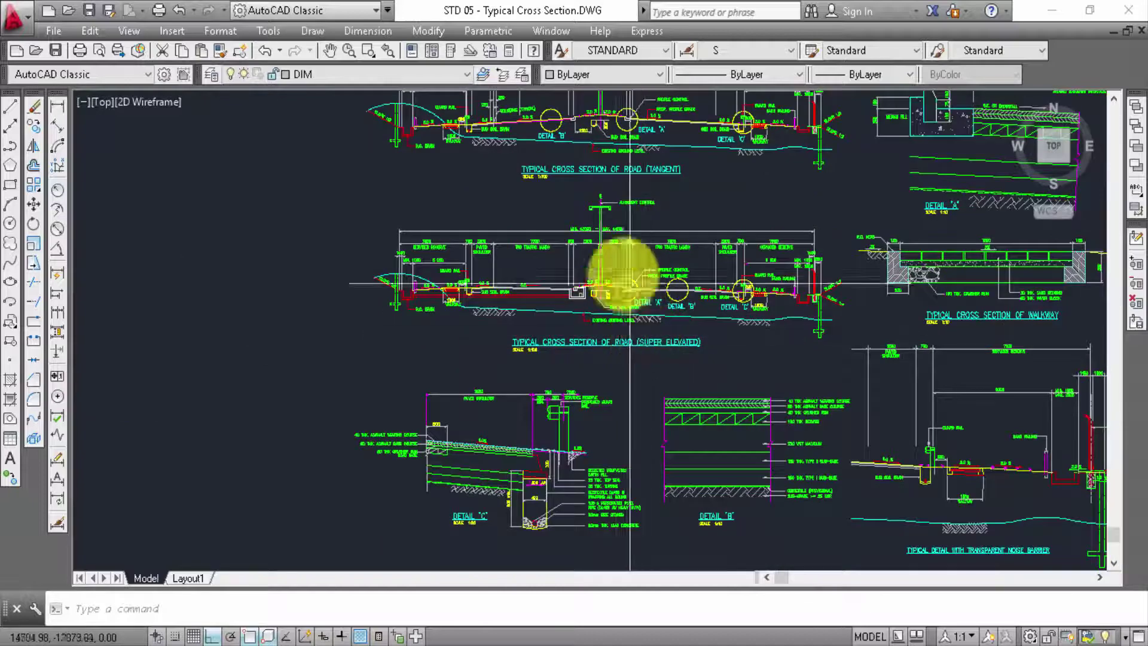
pyautogui.scroll(3, 661, 238)
pyautogui.scroll(-1, 584, 265)
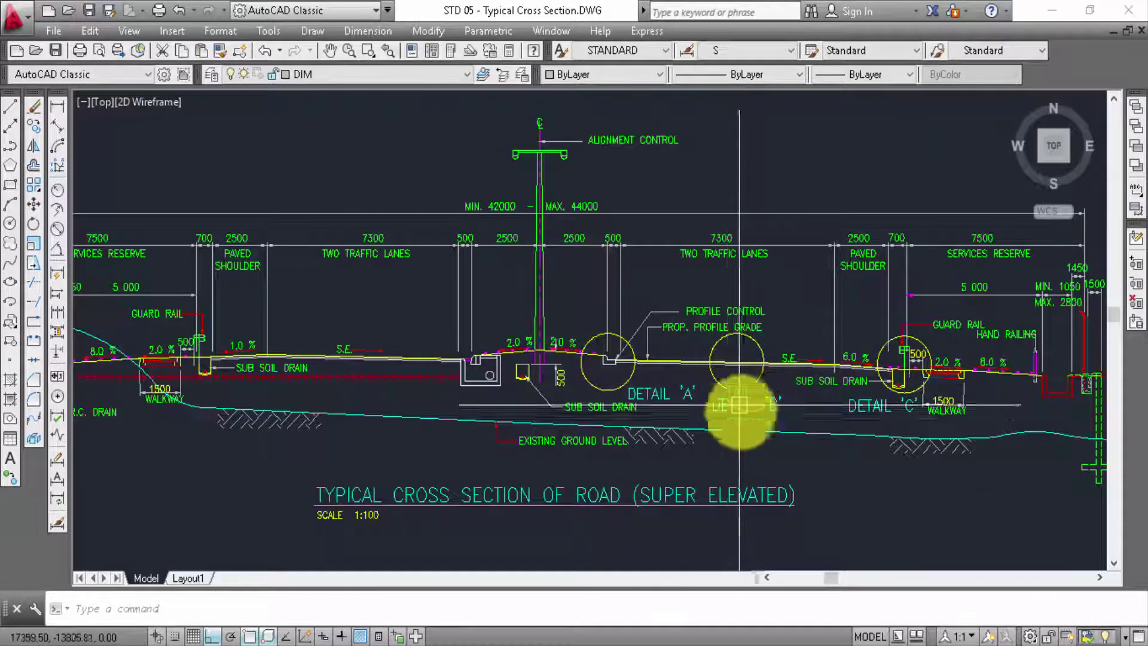
# - Show the tangent section above the super-elevated one, then pan right to Detail A
pyautogui.moveTo(652, 395)
pyautogui.mouseDown(button='middle')
pyautogui.moveTo(596, 389)
pyautogui.moveTo(651, 626)
pyautogui.moveTo(687, 543)
pyautogui.moveTo(695, 350)
pyautogui.moveTo(722, 587)
pyautogui.mouseUp(button='middle')
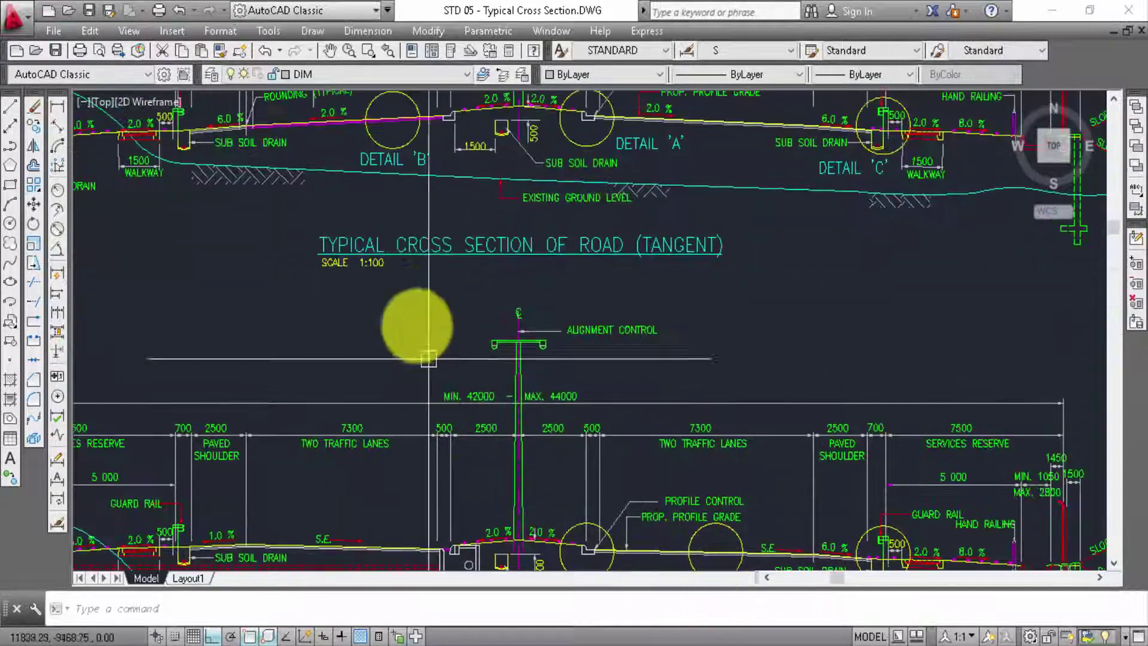
pyautogui.moveTo(641, 301)
pyautogui.mouseDown(button='middle')
pyautogui.moveTo(629, 302)
pyautogui.moveTo(584, 128)
pyautogui.moveTo(566, 121)
pyautogui.mouseUp(button='middle')
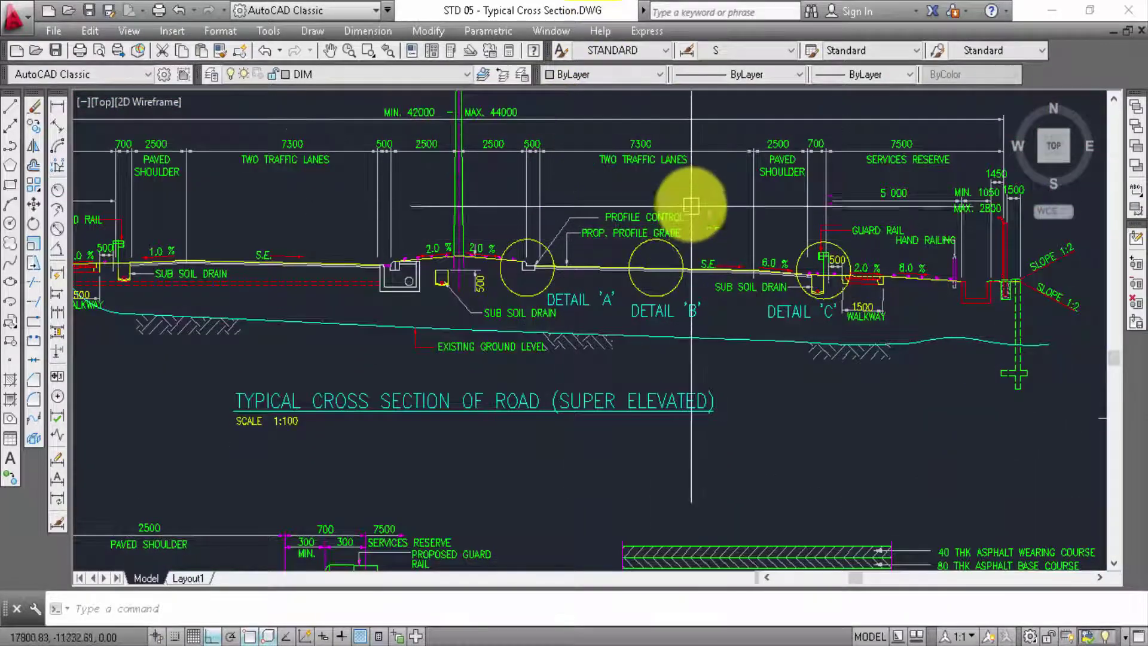
pyautogui.moveTo(691, 205); pyautogui.dragTo(753, 264, button='middle')
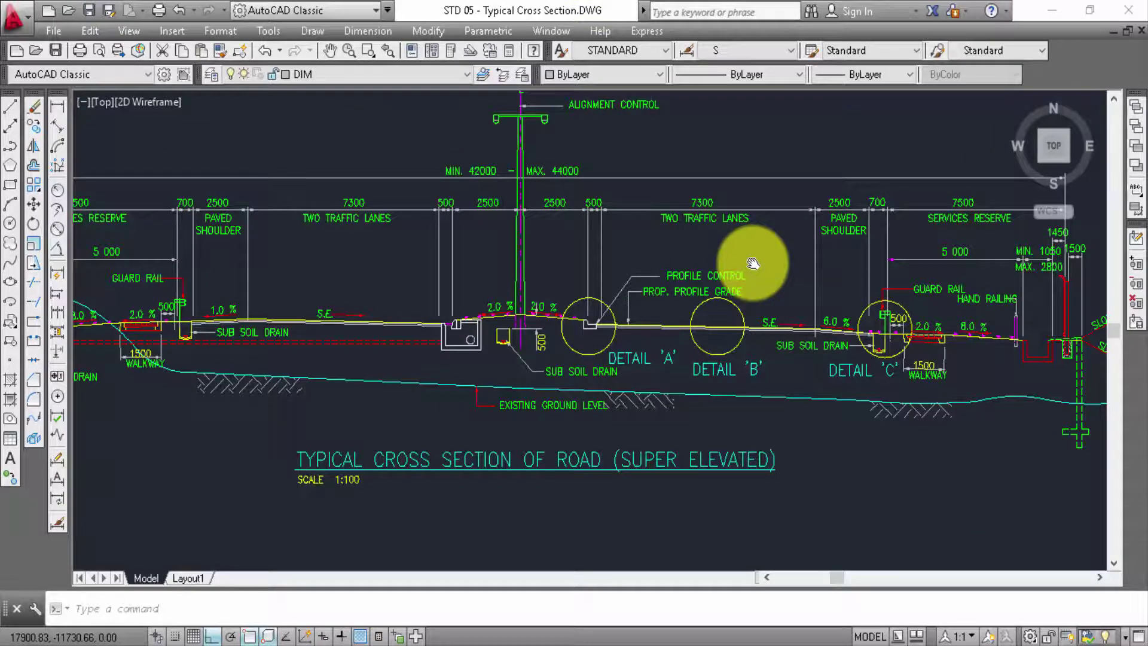
pyautogui.moveTo(753, 263)
pyautogui.mouseDown(button='middle')
pyautogui.moveTo(773, 267)
pyautogui.moveTo(615, 243)
pyautogui.moveTo(923, 257)
pyautogui.moveTo(889, 359)
pyautogui.moveTo(846, 299)
pyautogui.moveTo(763, 313)
pyautogui.moveTo(699, 376)
pyautogui.moveTo(666, 512)
pyautogui.moveTo(476, 184)
pyautogui.moveTo(280, 134)
pyautogui.moveTo(166, 120)
pyautogui.mouseUp(button='middle')
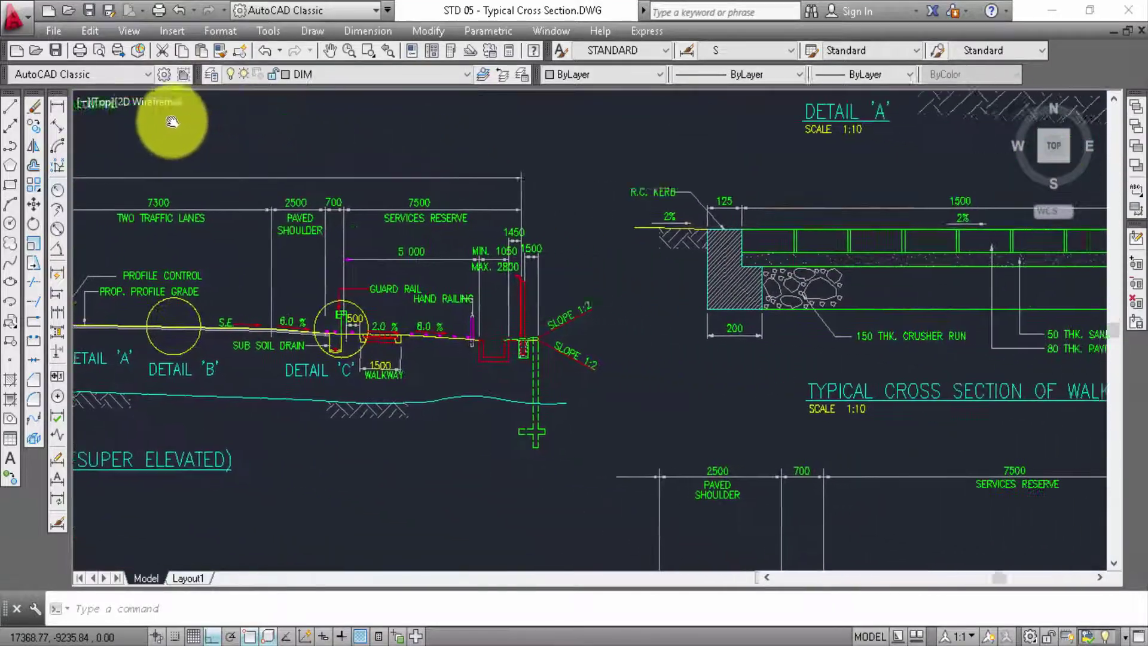
# - Pan past Detail C and the walkway section to the noise barrier detail and Detail B at 1:10
pyautogui.moveTo(410, 167)
pyautogui.mouseDown(button='middle')
pyautogui.moveTo(410, 179)
pyautogui.moveTo(161, 233)
pyautogui.moveTo(179, 222)
pyautogui.mouseUp(button='middle')
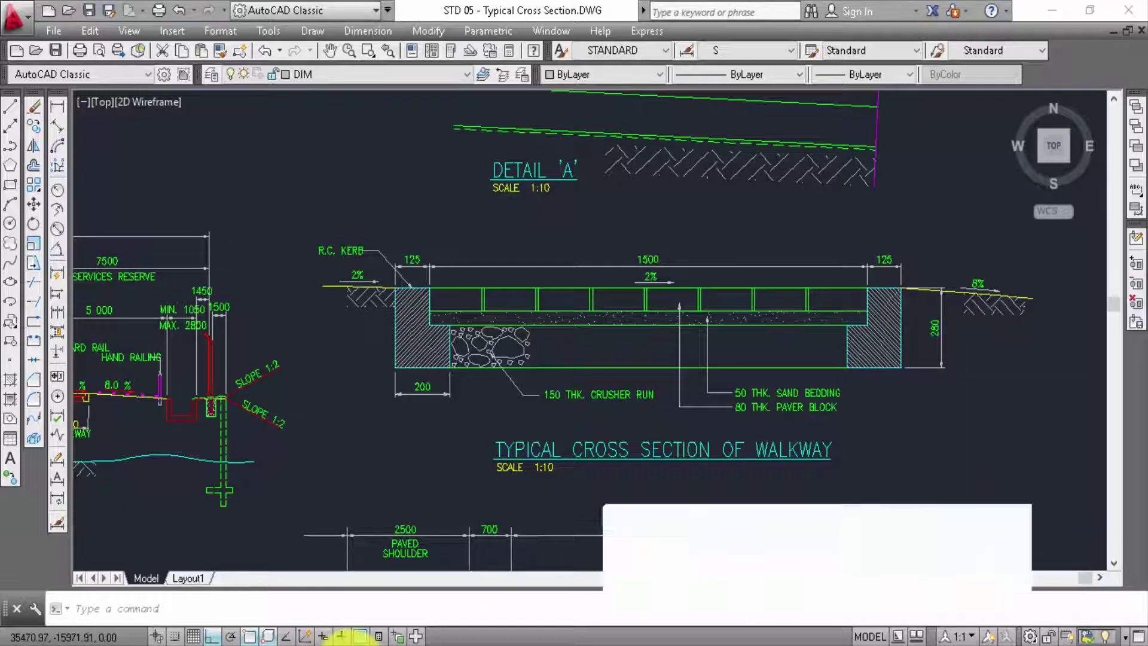
pyautogui.moveTo(376, 494)
pyautogui.mouseDown(button='middle')
pyautogui.moveTo(400, 475)
pyautogui.moveTo(397, 432)
pyautogui.moveTo(378, 467)
pyautogui.moveTo(374, 425)
pyautogui.moveTo(354, 398)
pyautogui.mouseUp(button='middle')
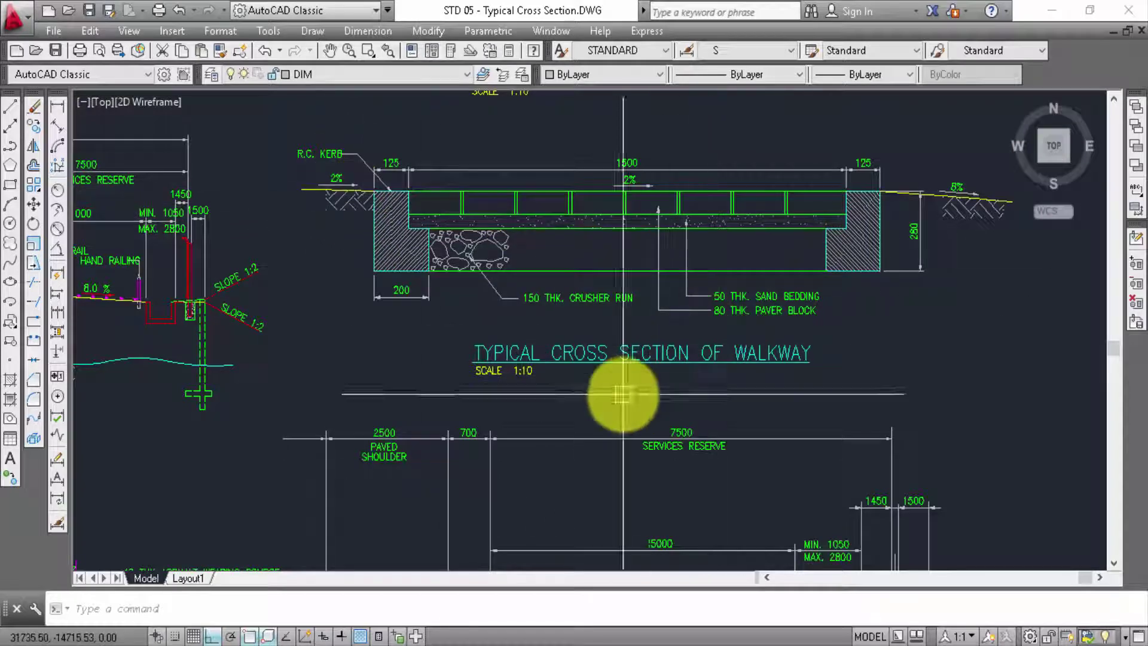
pyautogui.moveTo(622, 392)
pyautogui.mouseDown(button='middle')
pyautogui.moveTo(671, 277)
pyautogui.moveTo(617, 190)
pyautogui.moveTo(622, 141)
pyautogui.mouseUp(button='middle')
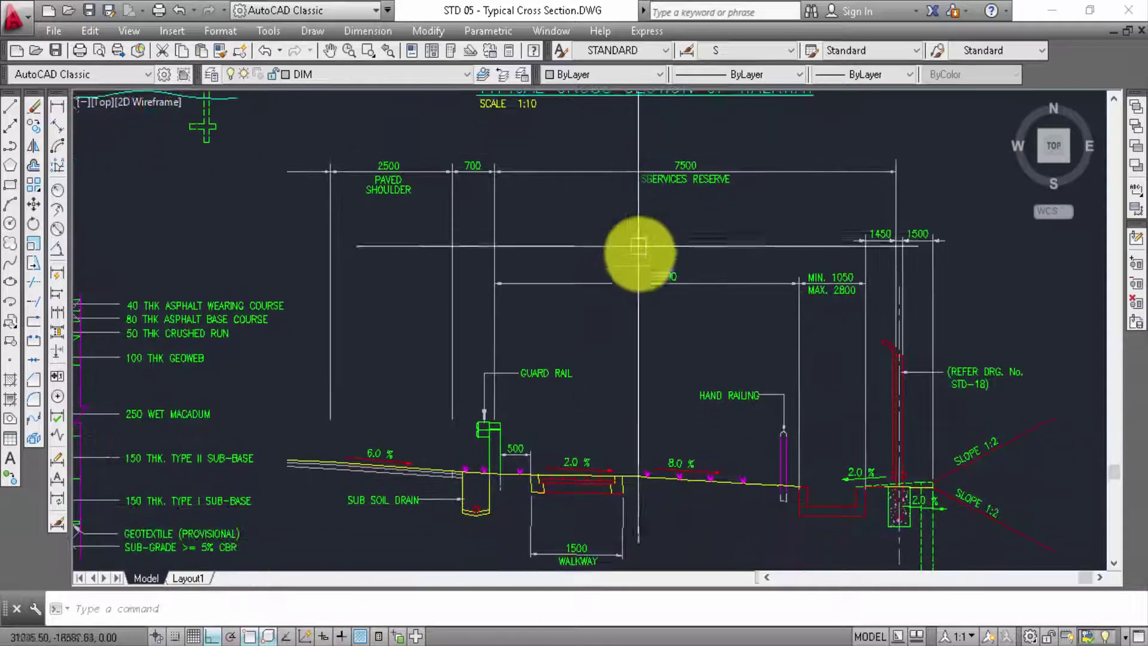
pyautogui.moveTo(607, 377); pyautogui.dragTo(603, 339, button='middle')
pyautogui.scroll(-2, 603, 339)
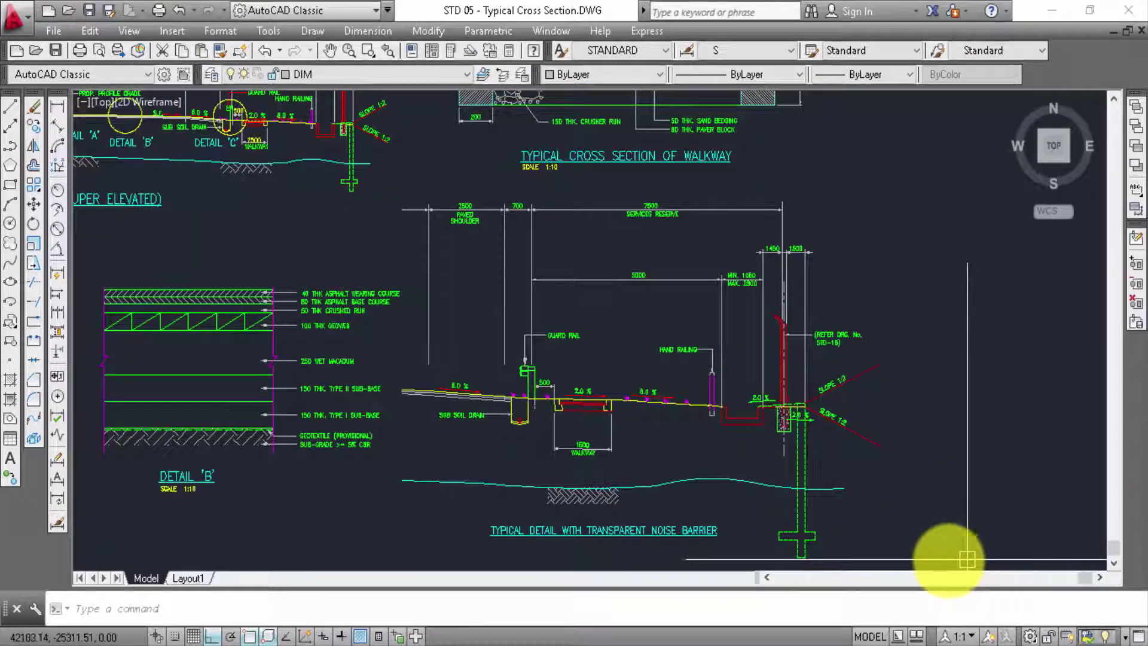
pyautogui.scroll(3, 351, 397)
# - Zoom in on Detail B's pavement layer labels, lower layers and title
pyautogui.moveTo(440, 431)
pyautogui.mouseDown(button='middle')
pyautogui.moveTo(568, 449)
pyautogui.moveTo(724, 435)
pyautogui.moveTo(742, 422)
pyautogui.moveTo(686, 365)
pyautogui.mouseUp(button='middle')
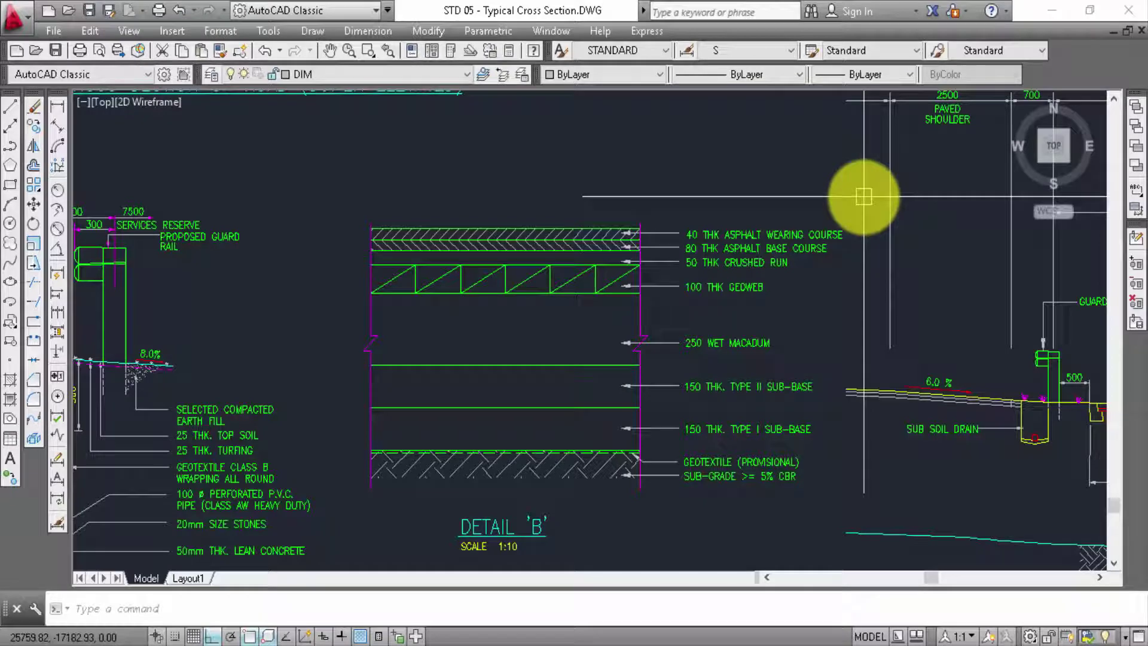
pyautogui.moveTo(841, 326)
pyautogui.mouseDown(button='middle')
pyautogui.moveTo(827, 305)
pyautogui.moveTo(817, 314)
pyautogui.mouseUp(button='middle')
pyautogui.scroll(2, 818, 314)
pyautogui.moveTo(820, 392)
pyautogui.mouseDown(button='middle')
pyautogui.moveTo(884, 389)
pyautogui.moveTo(903, 329)
pyautogui.moveTo(879, 310)
pyautogui.moveTo(799, 308)
pyautogui.moveTo(781, 290)
pyautogui.mouseUp(button='middle')
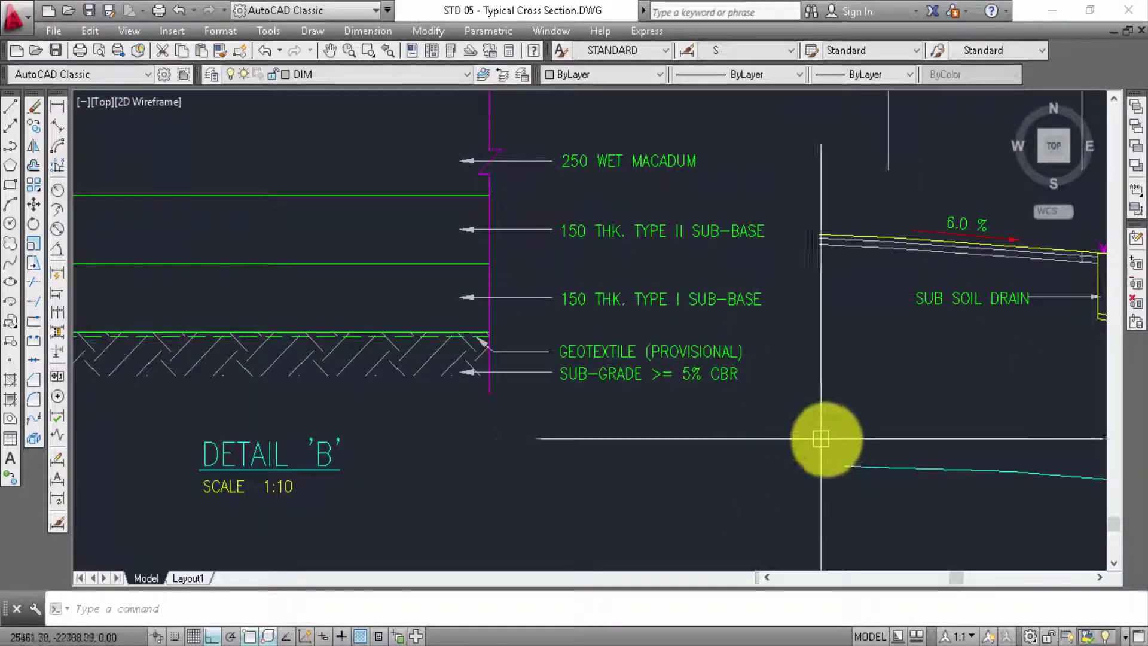
# - Inspect the sub-soil drain build-up, then zoom out to the road cross-section at 1:100
pyautogui.scroll(-4, 820, 438)
pyautogui.scroll(4, 353, 403)
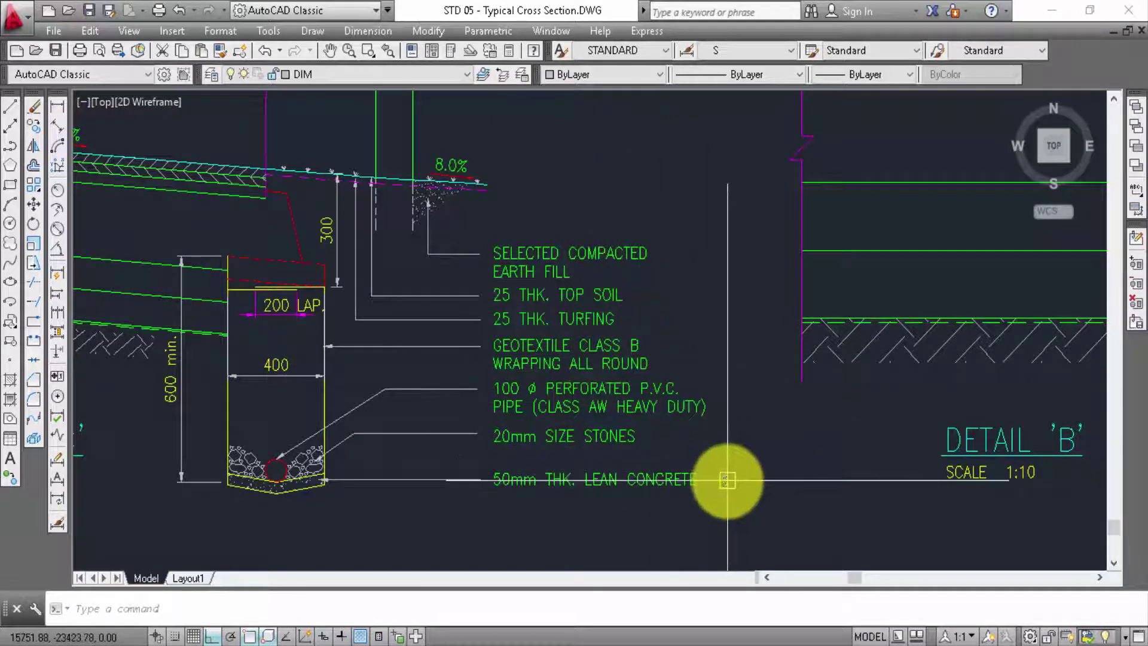
pyautogui.moveTo(727, 480); pyautogui.dragTo(721, 415, button='middle')
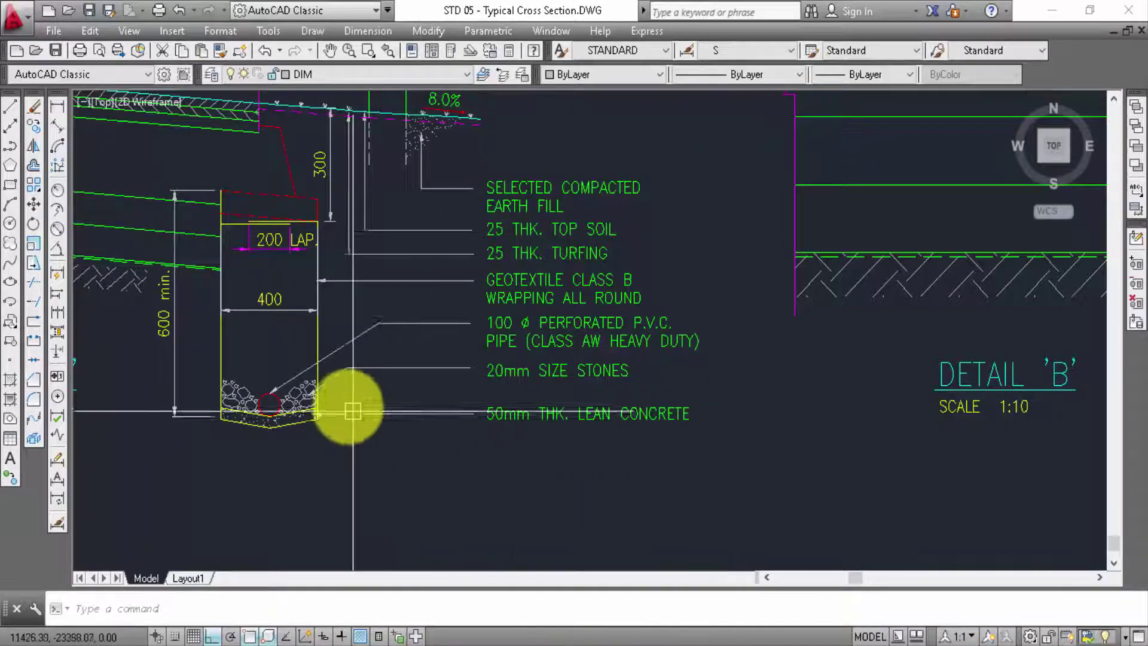
pyautogui.scroll(-5, 538, 410)
# - Pan past the MIN. 42000 – MAX. 44000 dimension and Details A, B, C to the walkway cross-section
pyautogui.scroll(5, 433, 302)
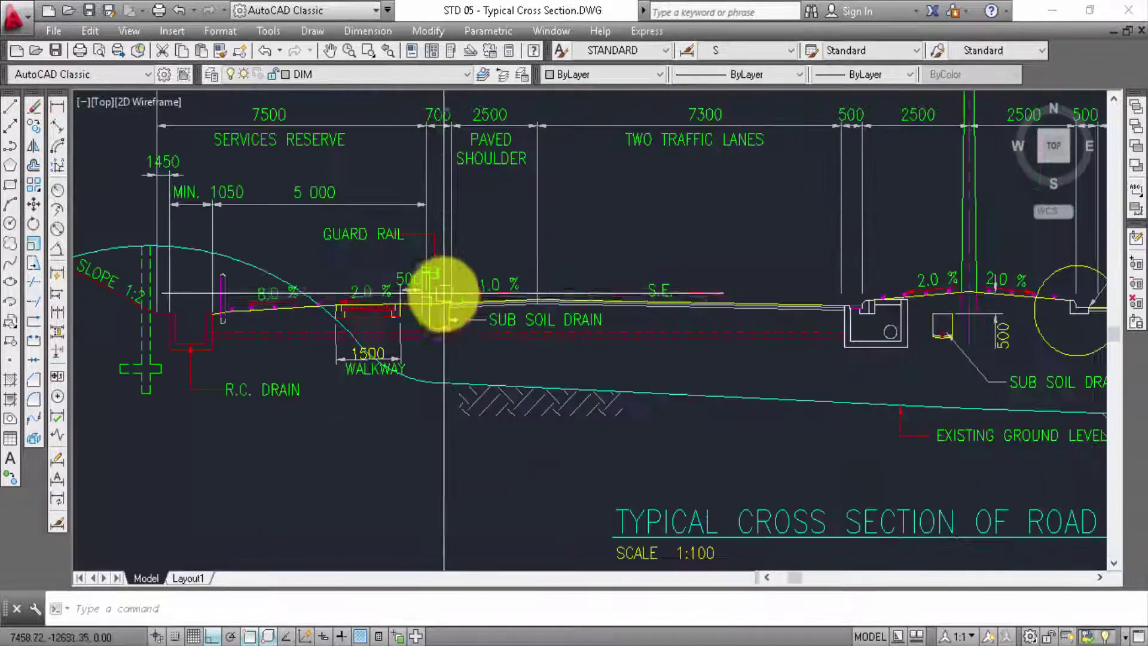
pyautogui.moveTo(348, 254); pyautogui.dragTo(385, 307, button='middle')
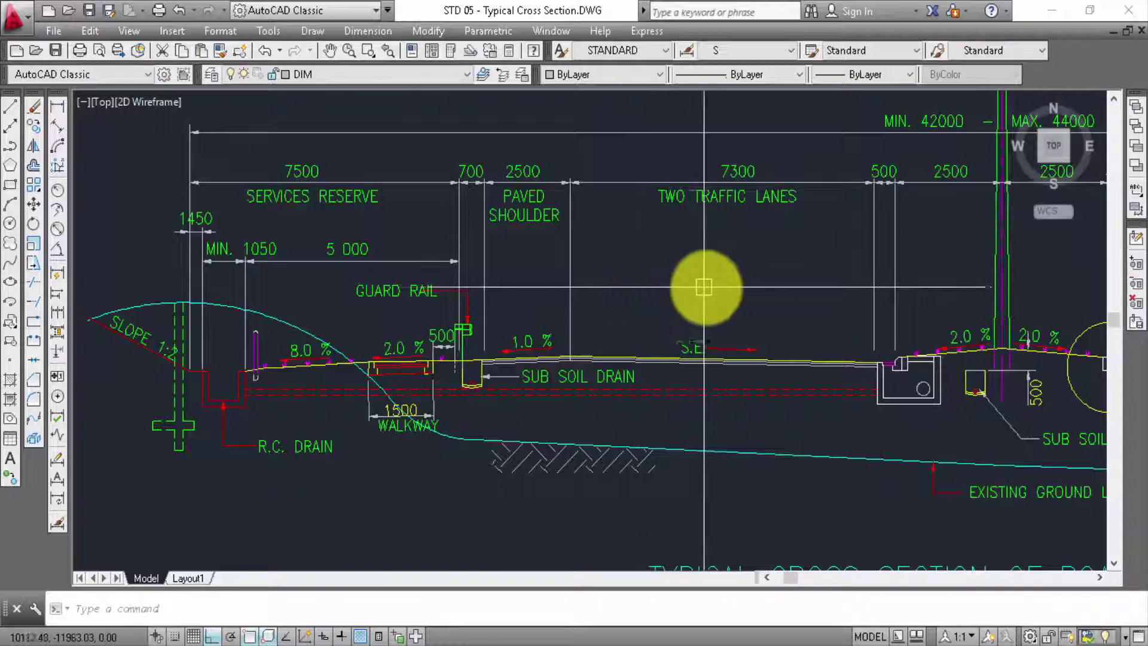
pyautogui.moveTo(703, 287)
pyautogui.mouseDown(button='middle')
pyautogui.moveTo(494, 325)
pyautogui.moveTo(441, 351)
pyautogui.moveTo(243, 364)
pyautogui.moveTo(39, 332)
pyautogui.mouseUp(button='middle')
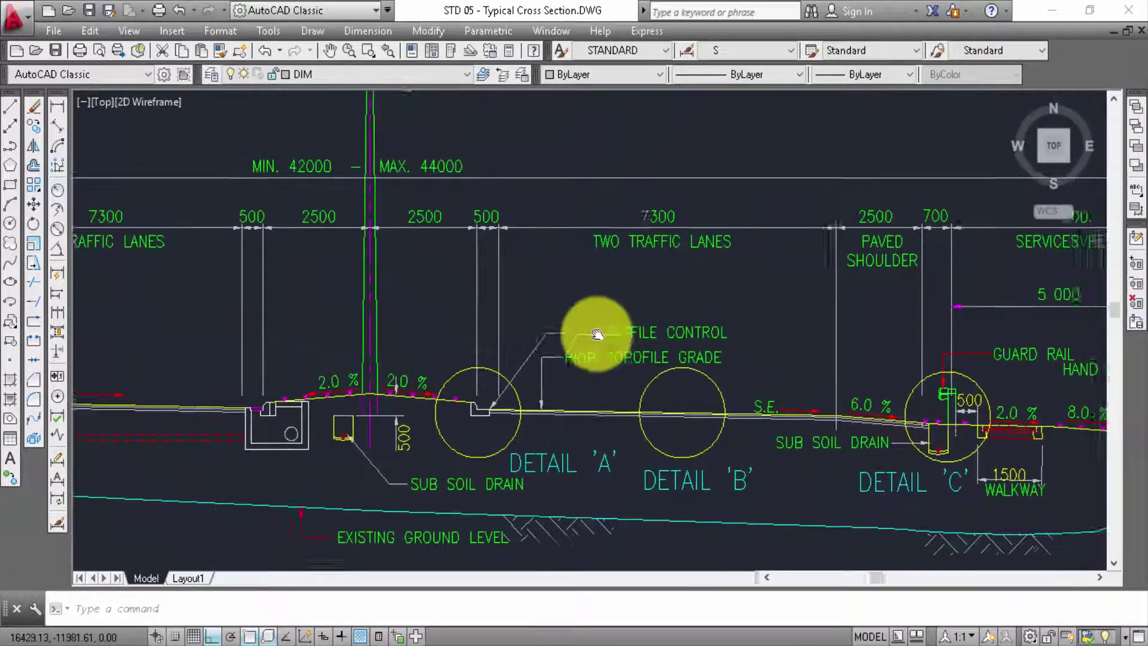
pyautogui.moveTo(597, 334)
pyautogui.mouseDown(button='middle')
pyautogui.moveTo(289, 321)
pyautogui.moveTo(205, 302)
pyautogui.moveTo(239, 321)
pyautogui.mouseUp(button='middle')
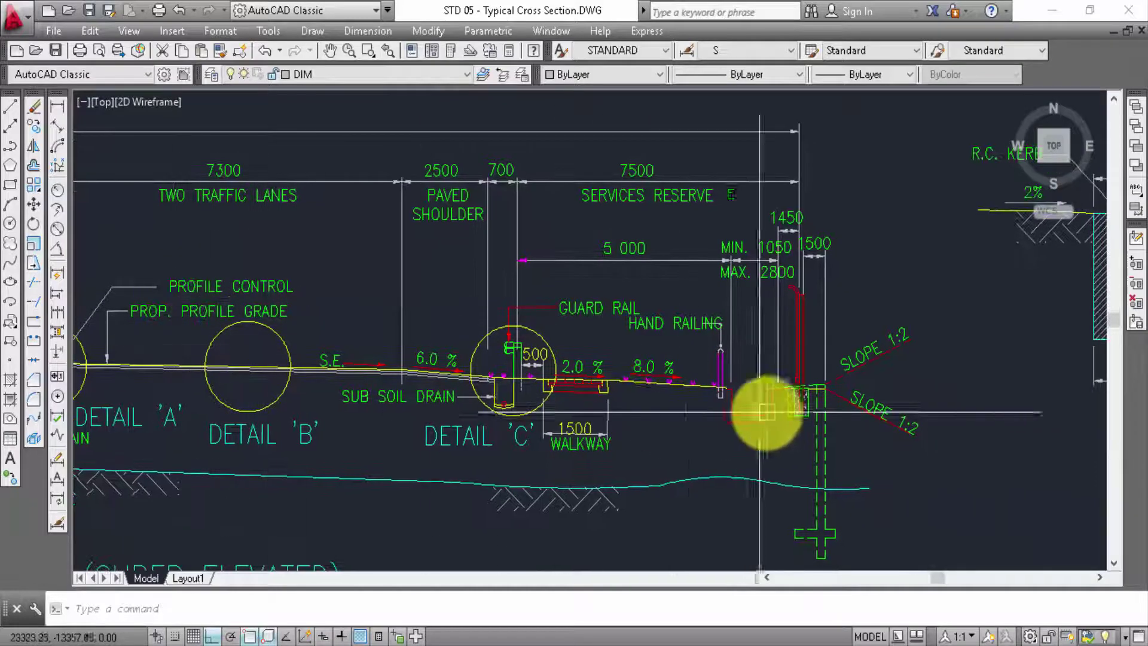
pyautogui.moveTo(767, 412)
pyautogui.mouseDown(button='middle')
pyautogui.moveTo(333, 410)
pyautogui.moveTo(69, 392)
pyautogui.mouseUp(button='middle')
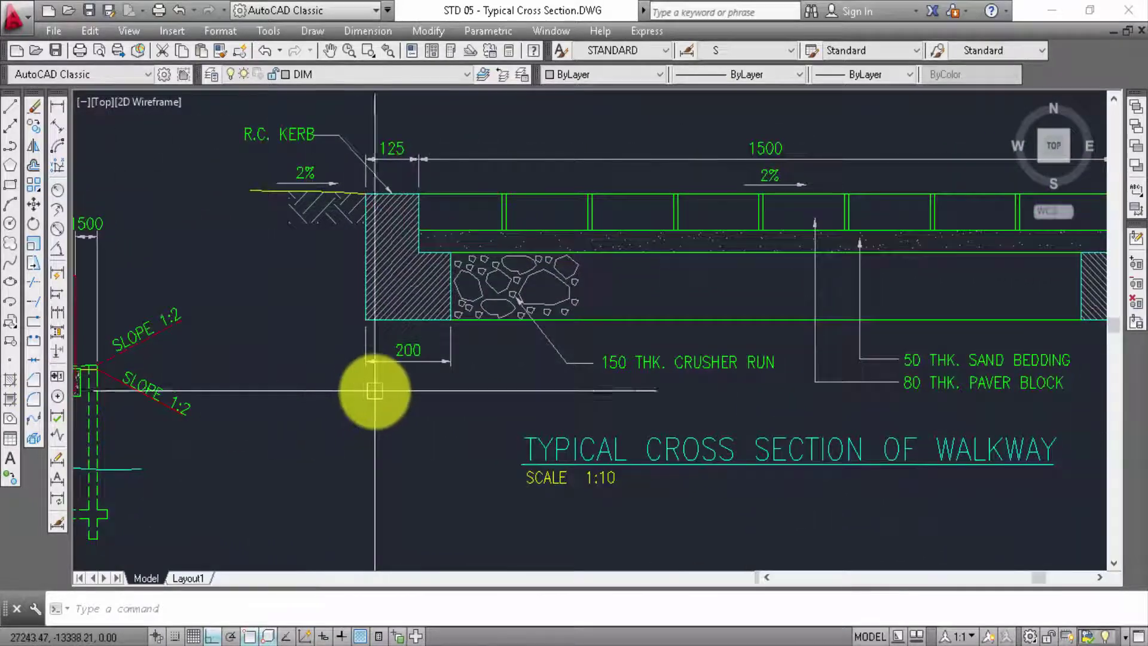
pyautogui.moveTo(374, 391); pyautogui.dragTo(266, 400, button='middle')
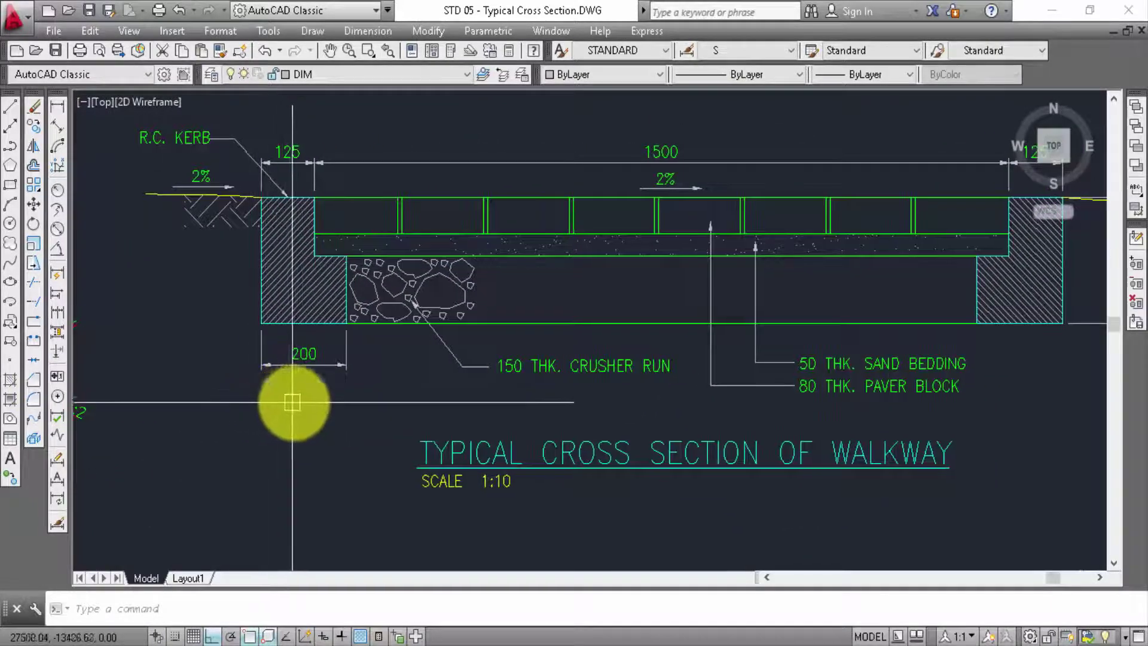
# - Zoom out to show the tangent and super-elevated road sections together, both at 1:100
pyautogui.scroll(-2, 840, 411)
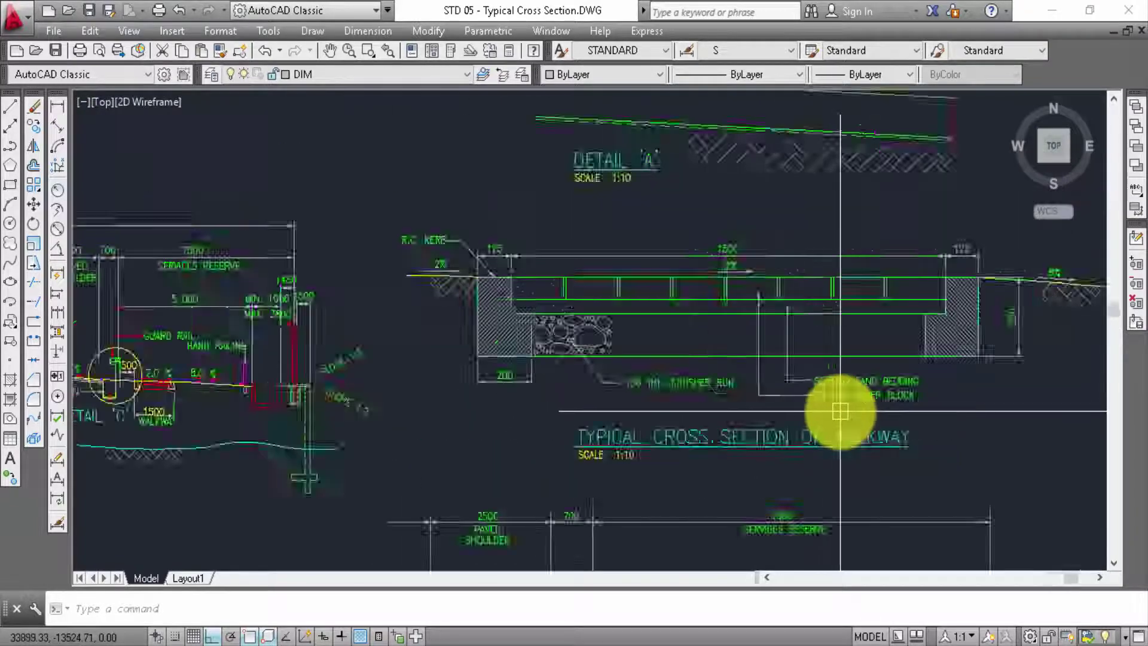
pyautogui.scroll(-2, 840, 411)
pyautogui.moveTo(628, 397); pyautogui.dragTo(738, 410, button='middle')
pyautogui.scroll(2, 738, 410)
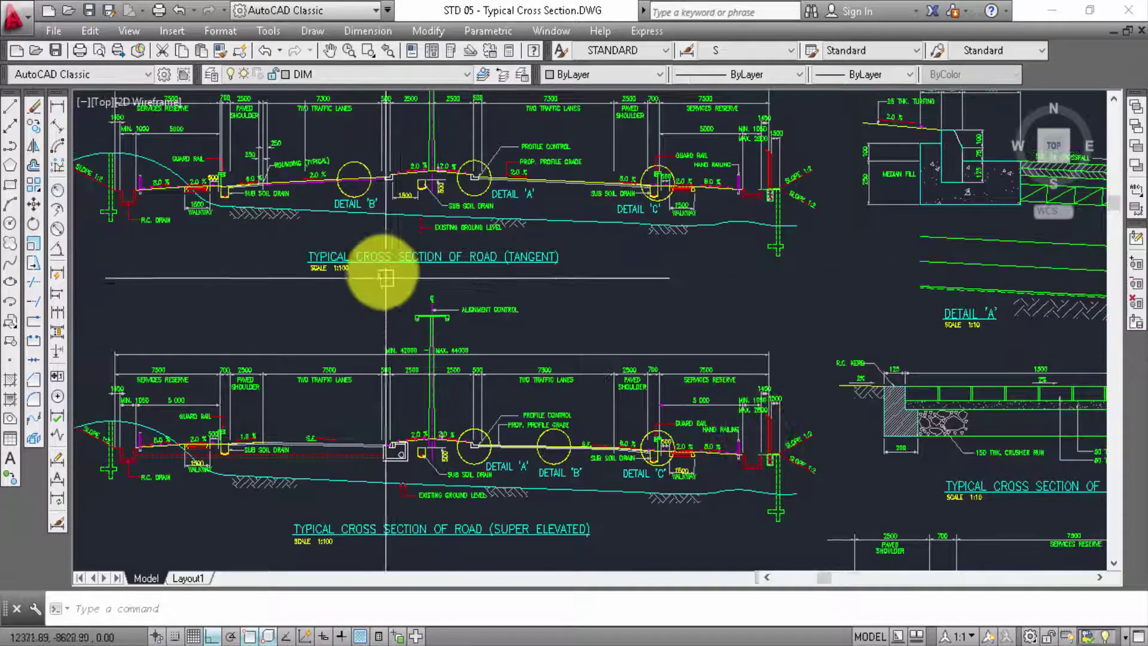
pyautogui.scroll(2, 386, 277)
pyautogui.doubleClick(388, 258)
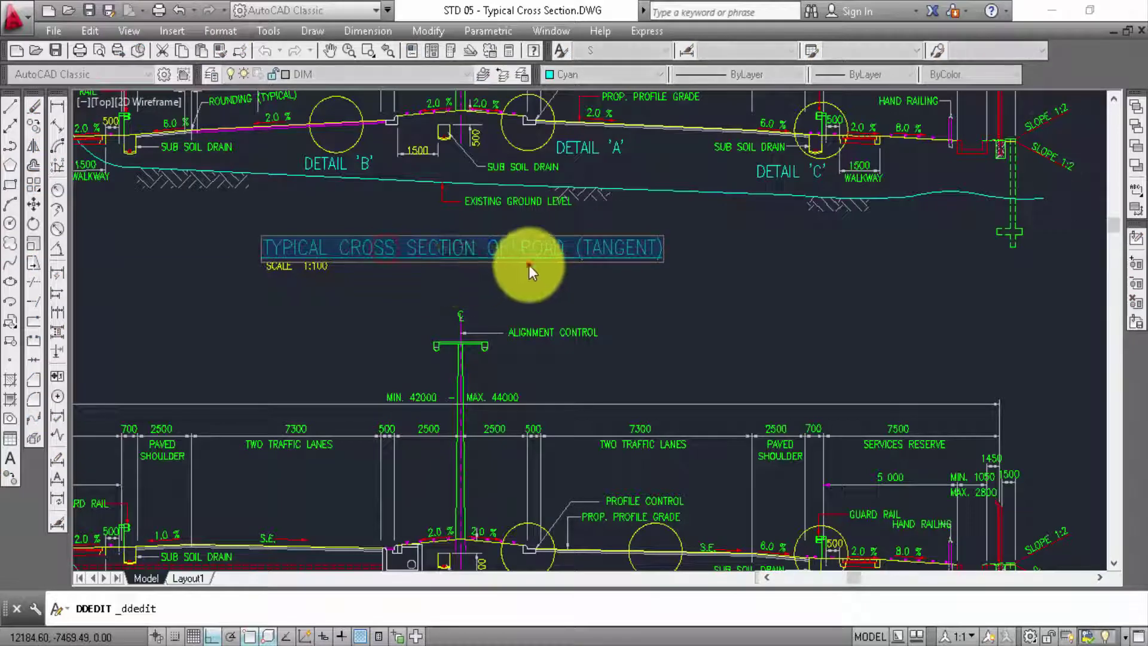
pyautogui.click(562, 251)
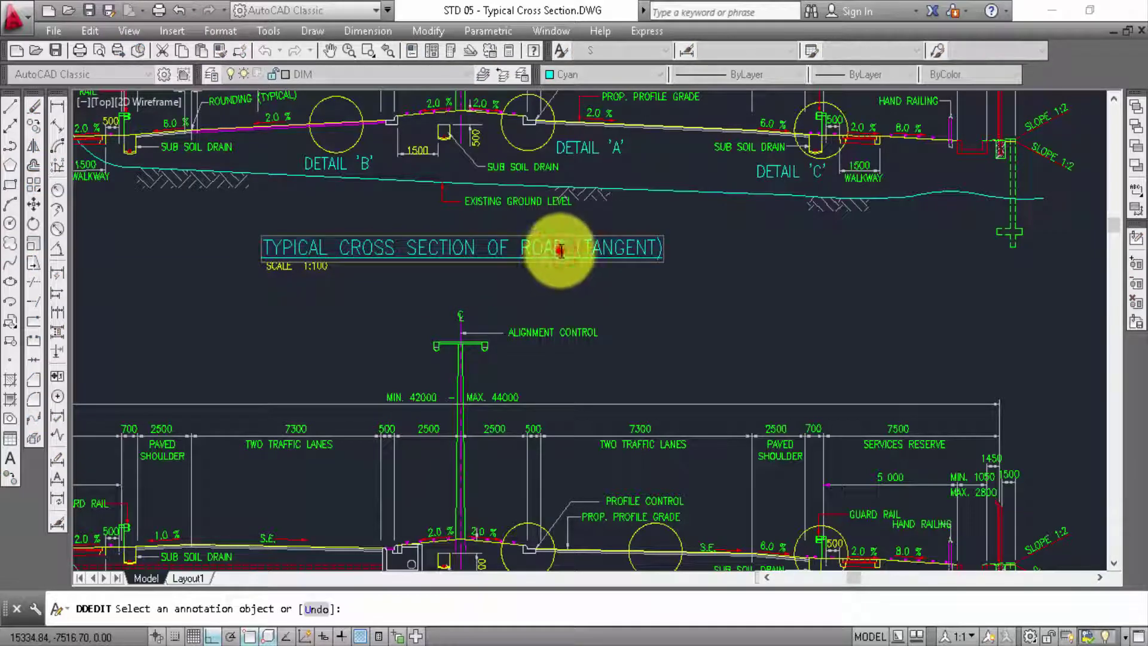
pyautogui.moveTo(561, 252); pyautogui.dragTo(309, 252)
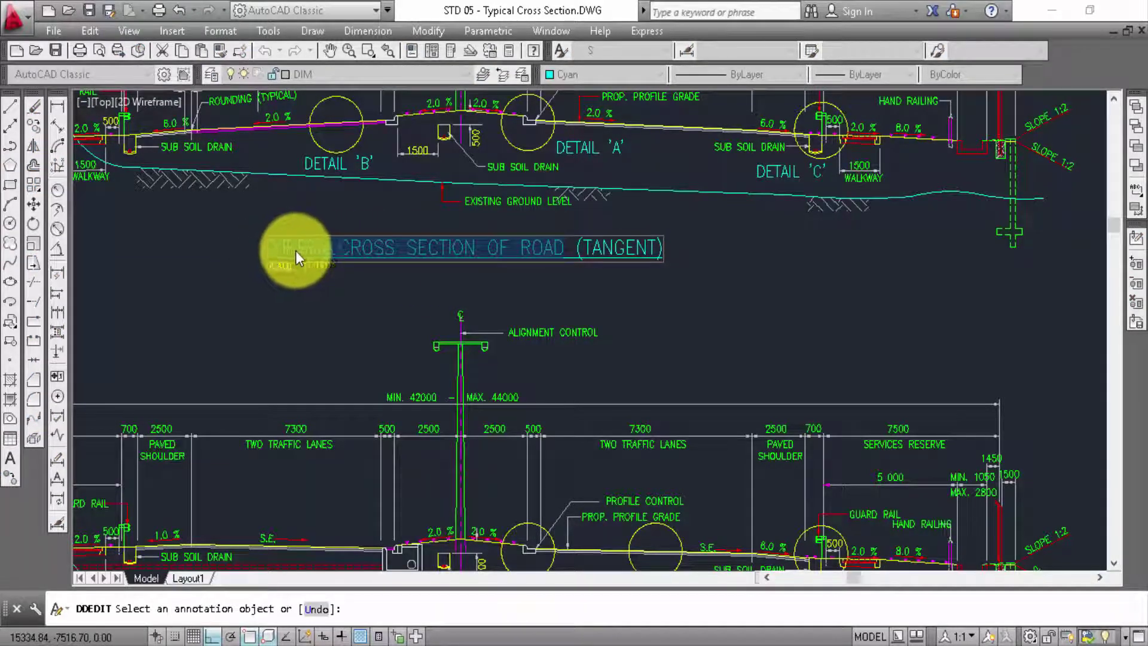
pyautogui.click(299, 286)
pyautogui.moveTo(487, 282); pyautogui.dragTo(518, 312, button='middle')
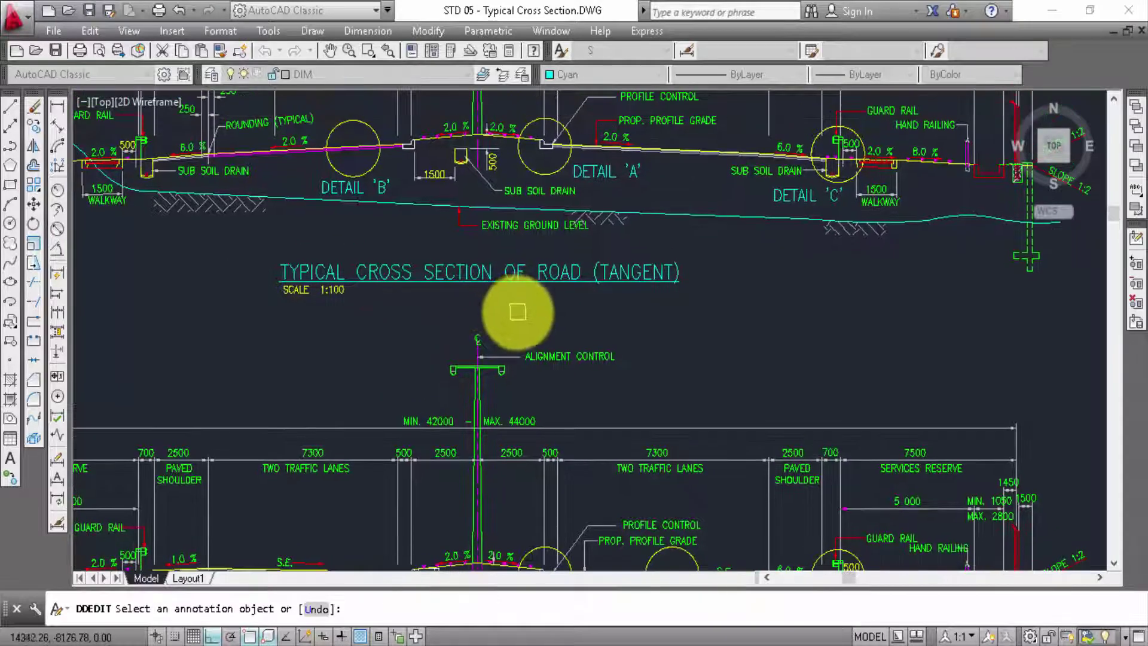
pyautogui.press('Escape')
pyautogui.moveTo(584, 325)
pyautogui.mouseDown(button='middle')
pyautogui.moveTo(422, 351)
pyautogui.moveTo(440, 402)
pyautogui.mouseUp(button='middle')
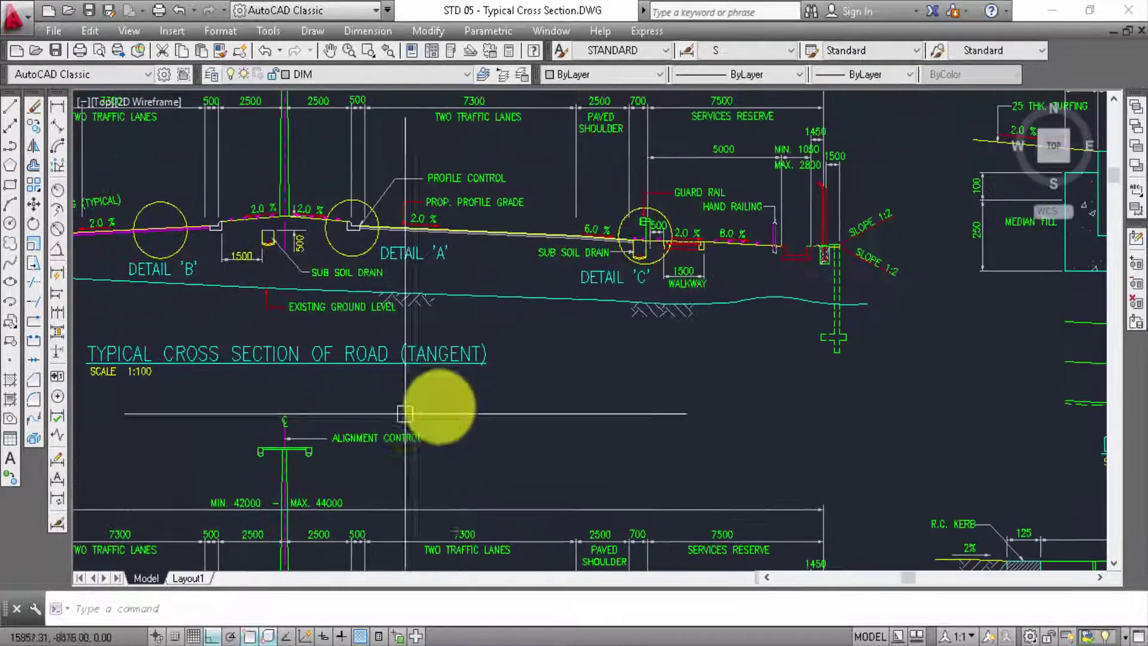
# - Select the 6.0 % grade line and pan past the Detail C guard rail to the median detail
pyautogui.click(577, 237)
pyautogui.scroll(4, 571, 263)
pyautogui.moveTo(579, 273); pyautogui.dragTo(555, 337, button='middle')
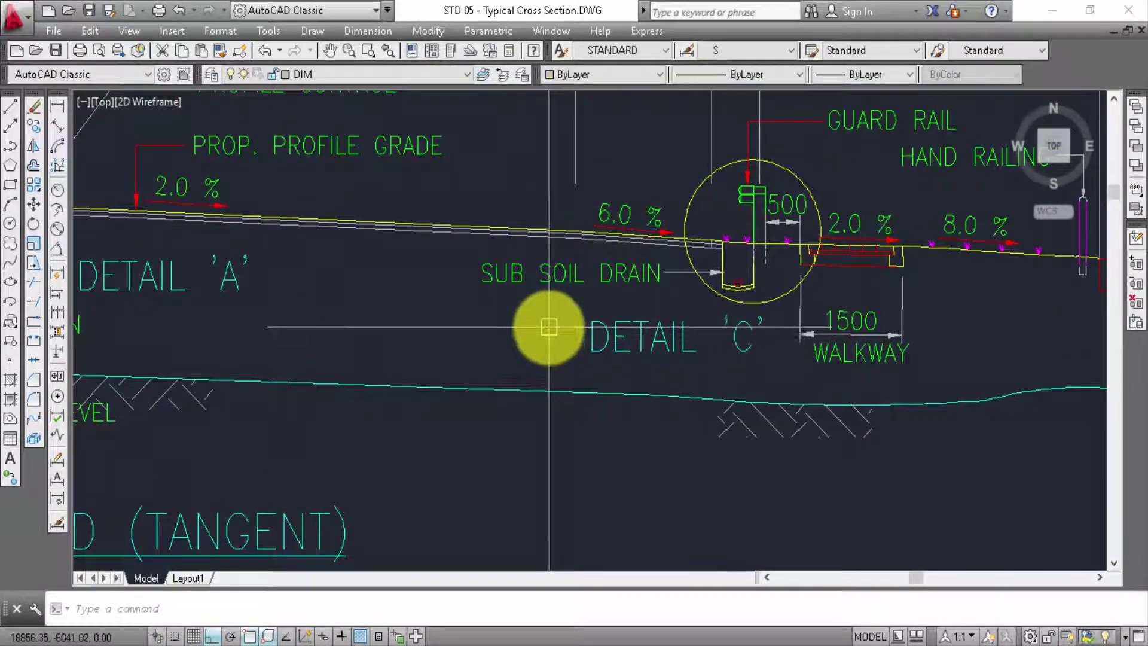
pyautogui.scroll(-5, 571, 291)
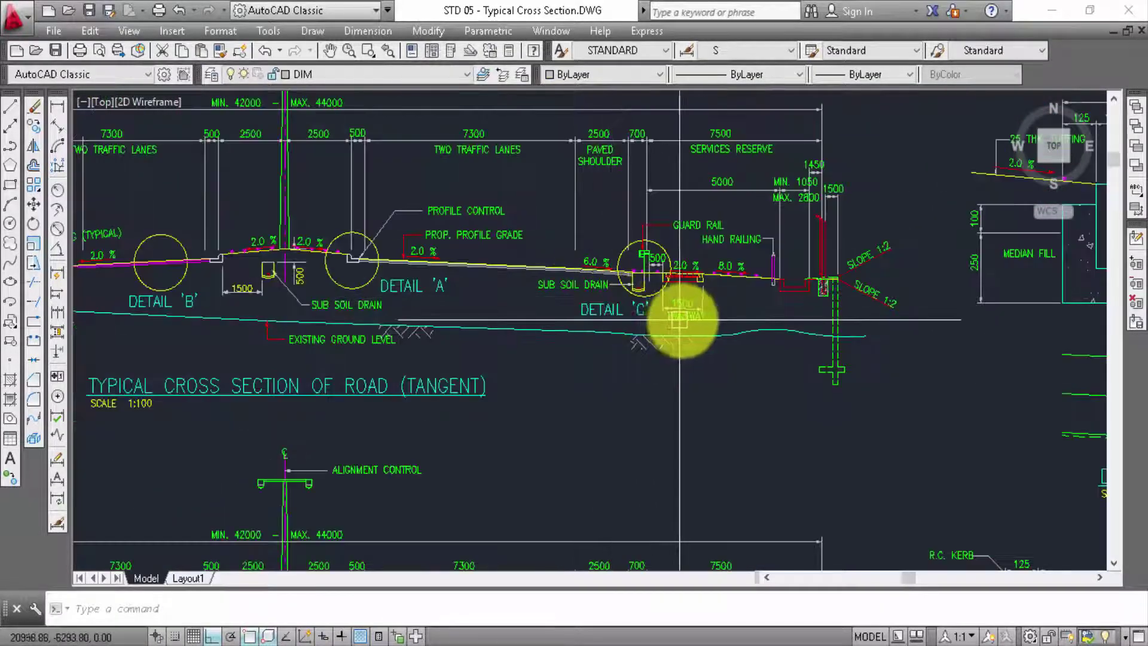
pyautogui.scroll(5, 597, 385)
pyautogui.moveTo(671, 398); pyautogui.dragTo(461, 397, button='middle')
# - Zoom in and center the five-item NOTE block, from the R.E. retaining wall to drain sumps
pyautogui.scroll(2, 834, 346)
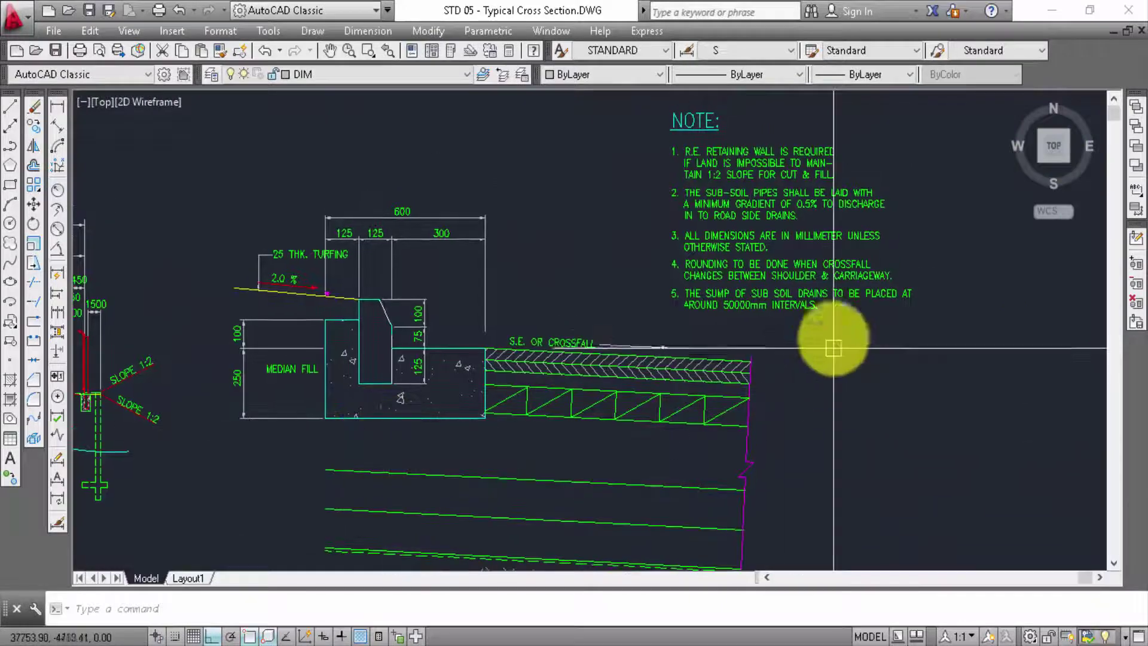
pyautogui.scroll(-2, 825, 423)
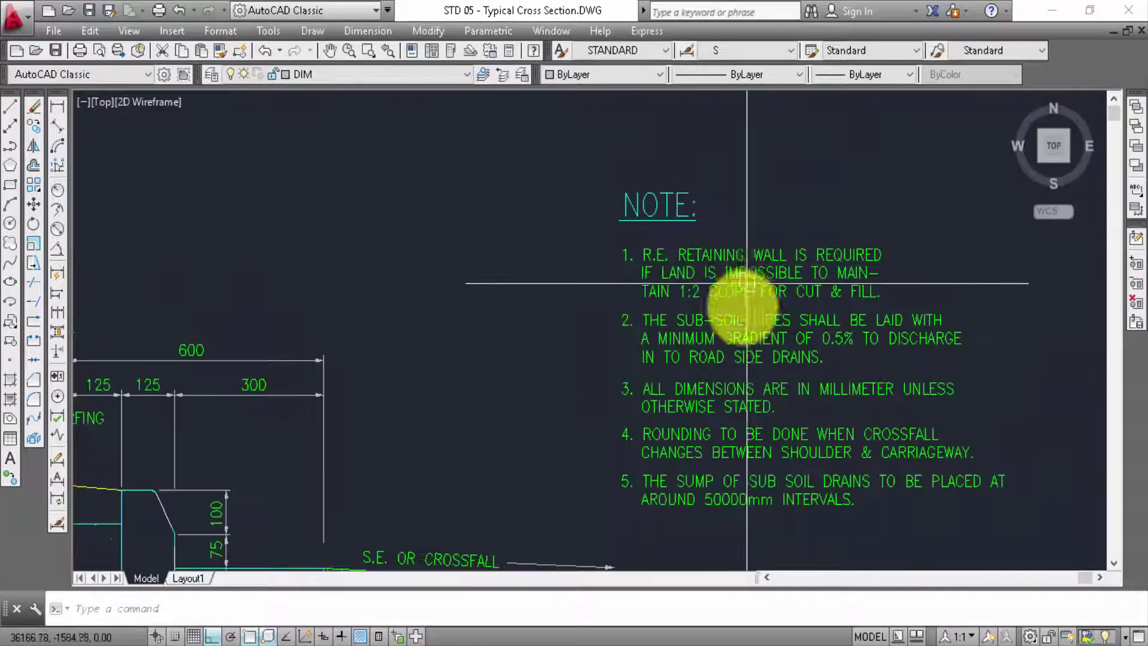
pyautogui.scroll(2, 789, 320)
pyautogui.moveTo(759, 284)
pyautogui.mouseDown(button='middle')
pyautogui.moveTo(703, 308)
pyautogui.moveTo(669, 281)
pyautogui.mouseUp(button='middle')
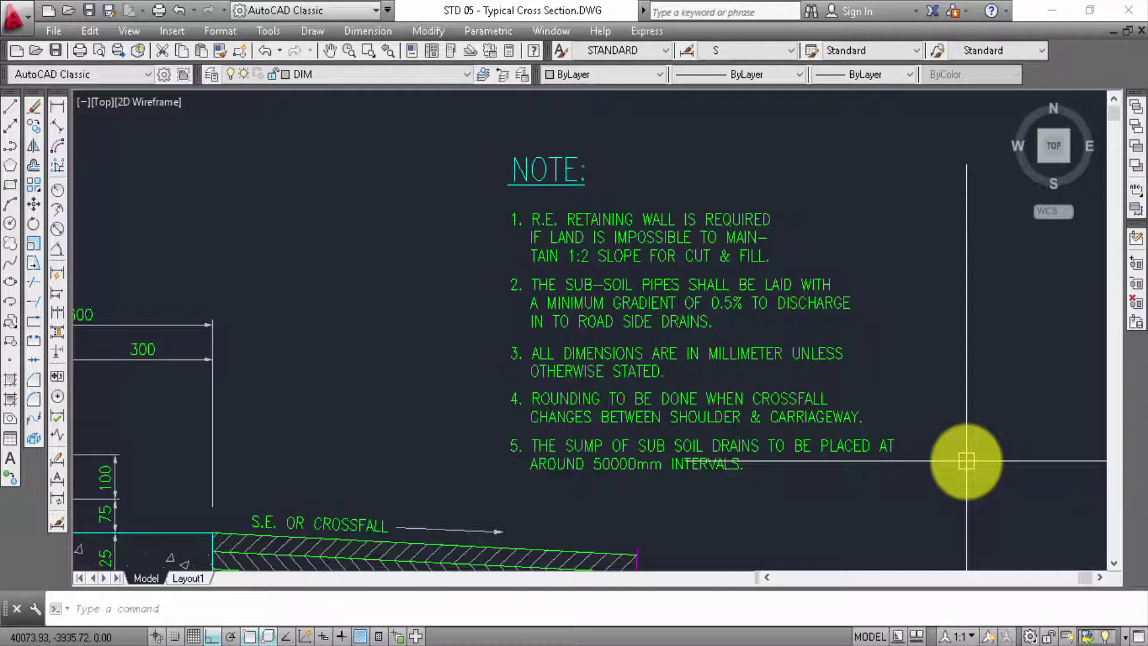
pyautogui.moveTo(946, 475); pyautogui.dragTo(898, 460, button='middle')
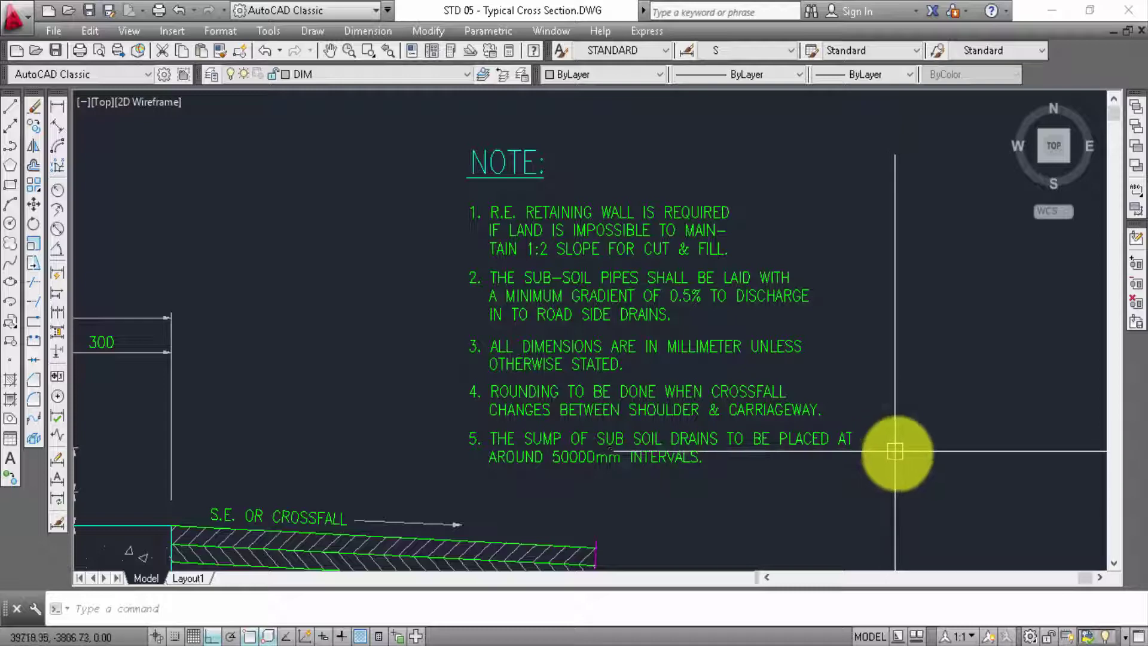
pyautogui.moveTo(903, 468)
pyautogui.mouseDown(button='middle')
pyautogui.moveTo(884, 469)
pyautogui.moveTo(873, 450)
pyautogui.moveTo(859, 464)
pyautogui.mouseUp(button='middle')
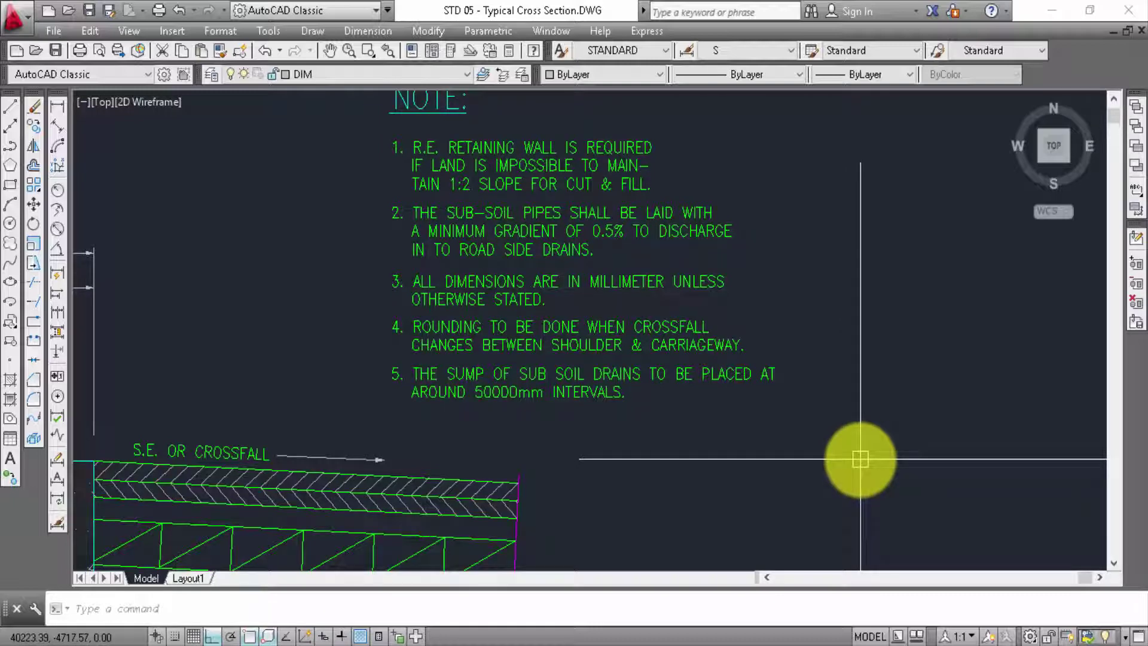
pyautogui.moveTo(894, 453); pyautogui.dragTo(872, 445, button='middle')
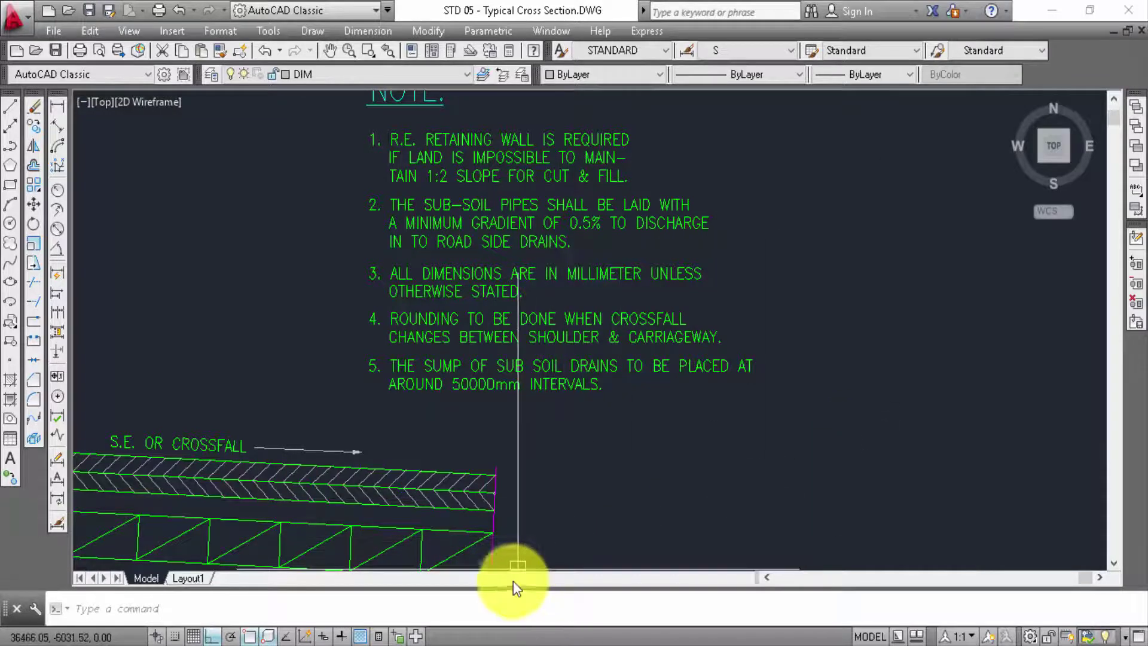
# - Pan to the median kerb, then down to Detail A's MEDIAN FILL, pavement layers and 1:10 title
pyautogui.moveTo(519, 576)
pyautogui.mouseDown(button='middle')
pyautogui.moveTo(700, 410)
pyautogui.moveTo(928, 371)
pyautogui.mouseUp(button='middle')
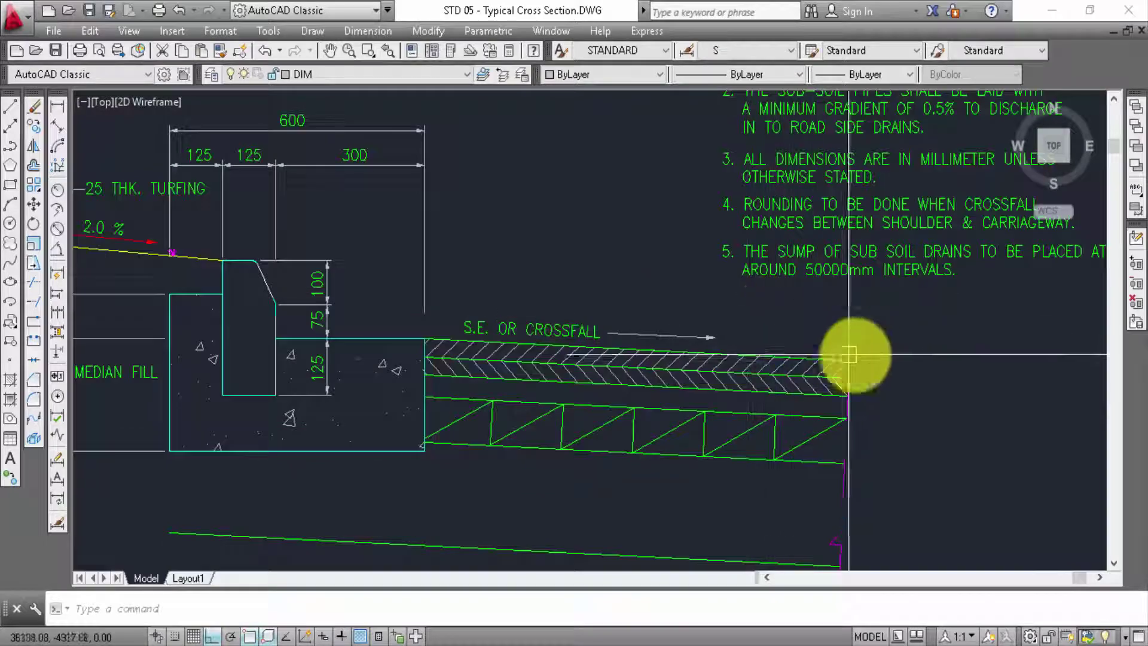
pyautogui.moveTo(719, 380)
pyautogui.mouseDown(button='middle')
pyautogui.moveTo(891, 357)
pyautogui.moveTo(699, 277)
pyautogui.moveTo(649, 203)
pyautogui.moveTo(725, 134)
pyautogui.mouseUp(button='middle')
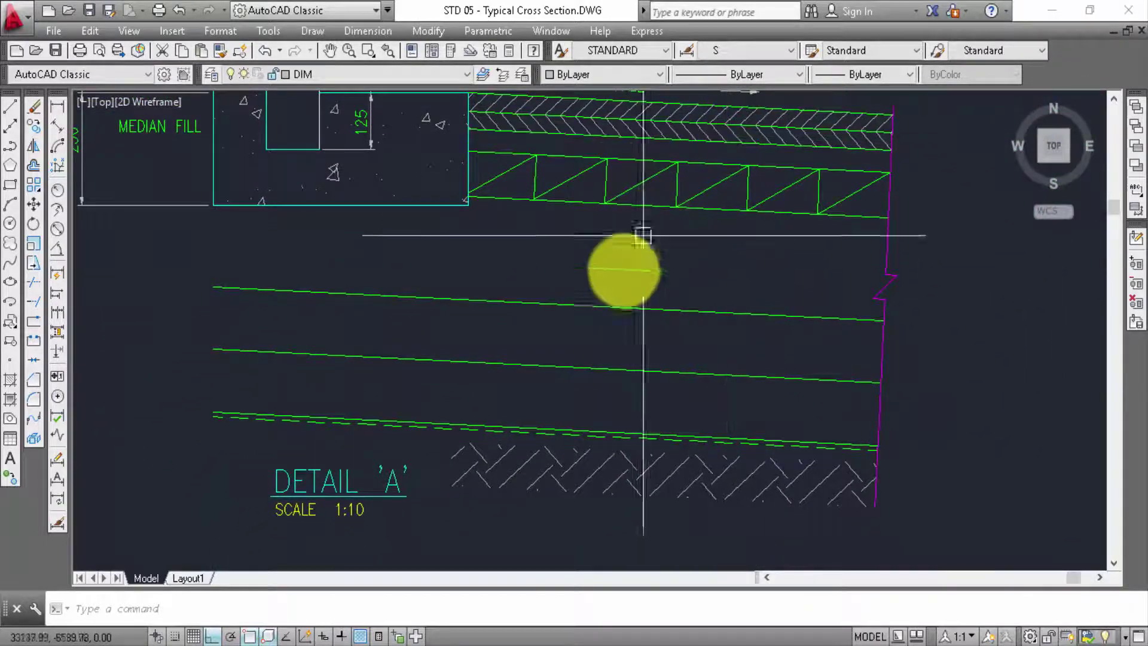
pyautogui.click(359, 607)
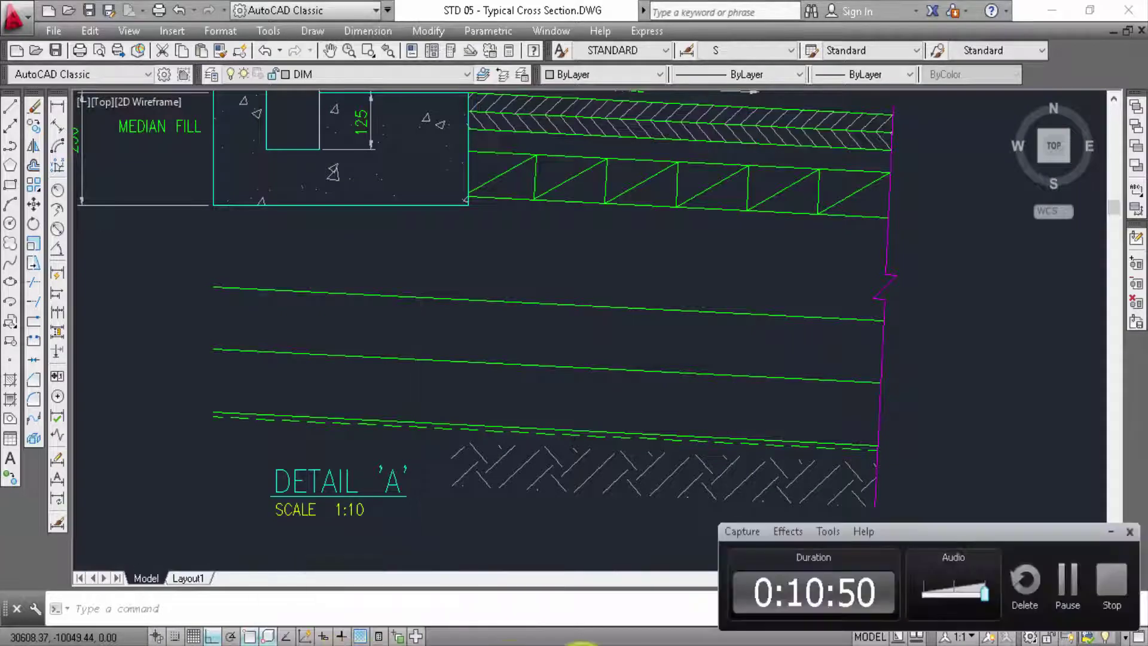